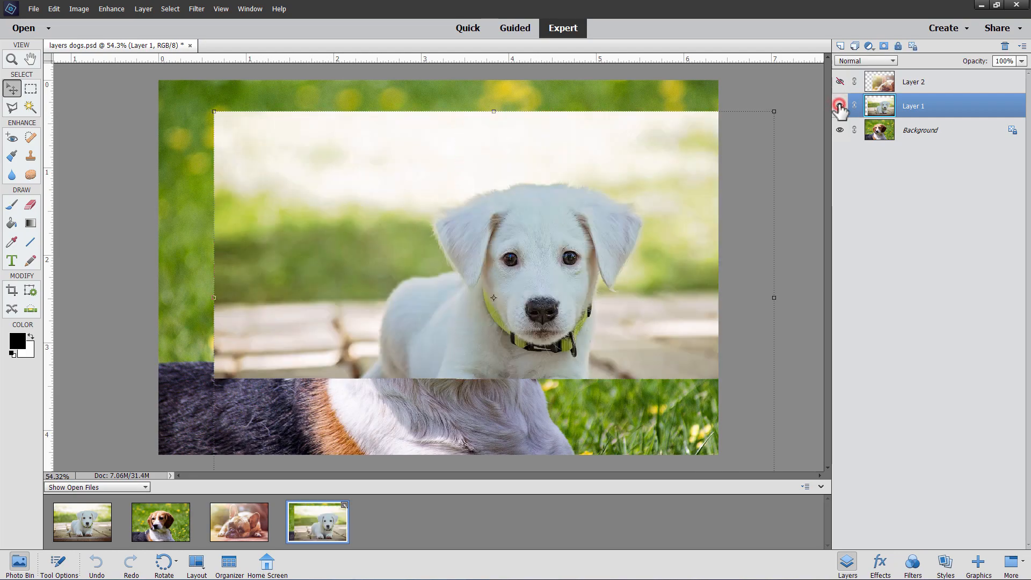
Step: Hide and show Layer 1 in the layers dogs document, and make Layer 2 visible
{"action": "left_click", "coordinate": [839, 106]}
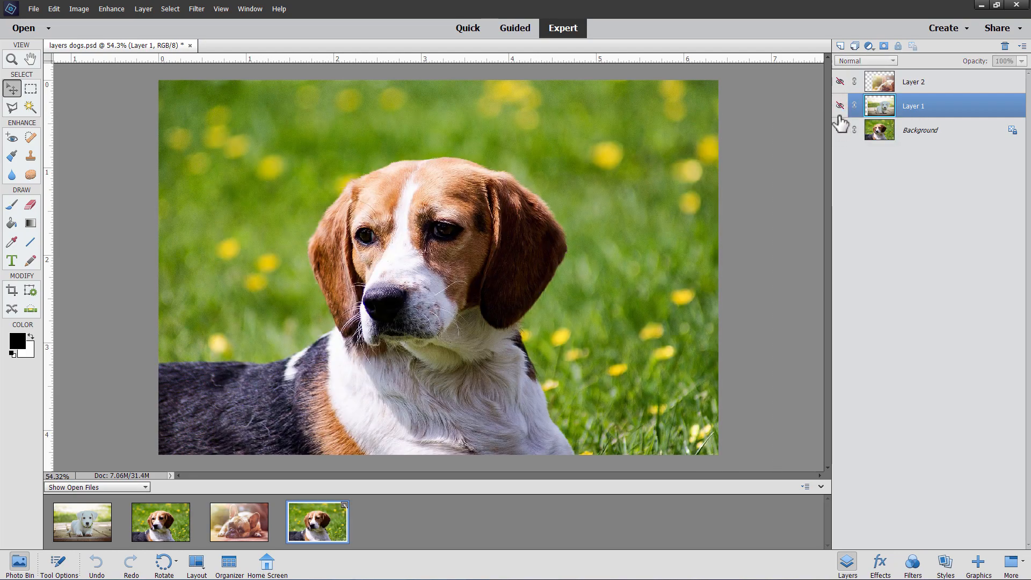
{"action": "left_click", "coordinate": [839, 106]}
{"action": "left_click", "coordinate": [839, 82]}
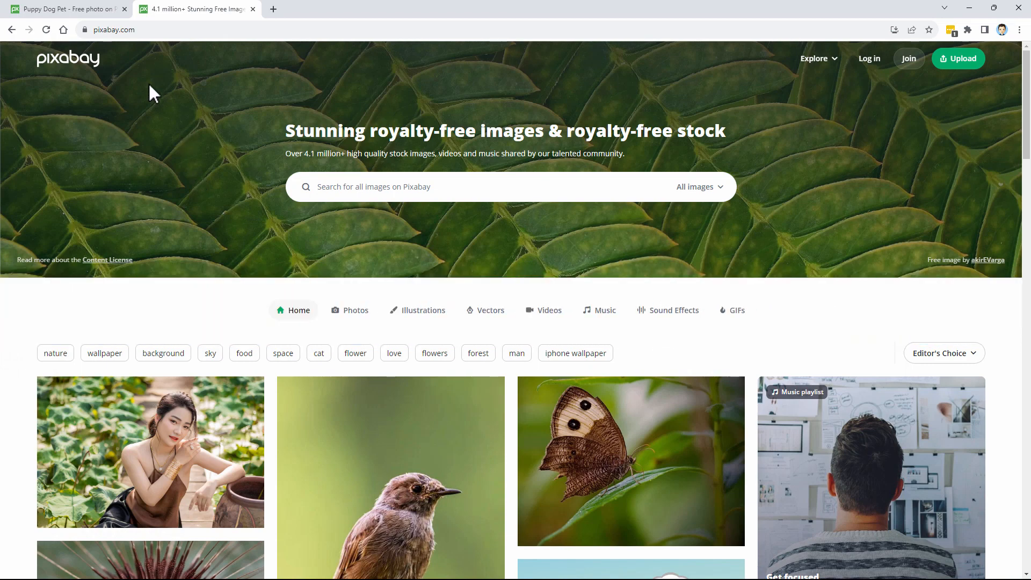
Step: In the browser, look at the download sizes offered for the puppy photo on Pixabay, and return to Photoshop Elements
{"action": "left_click", "coordinate": [87, 11]}
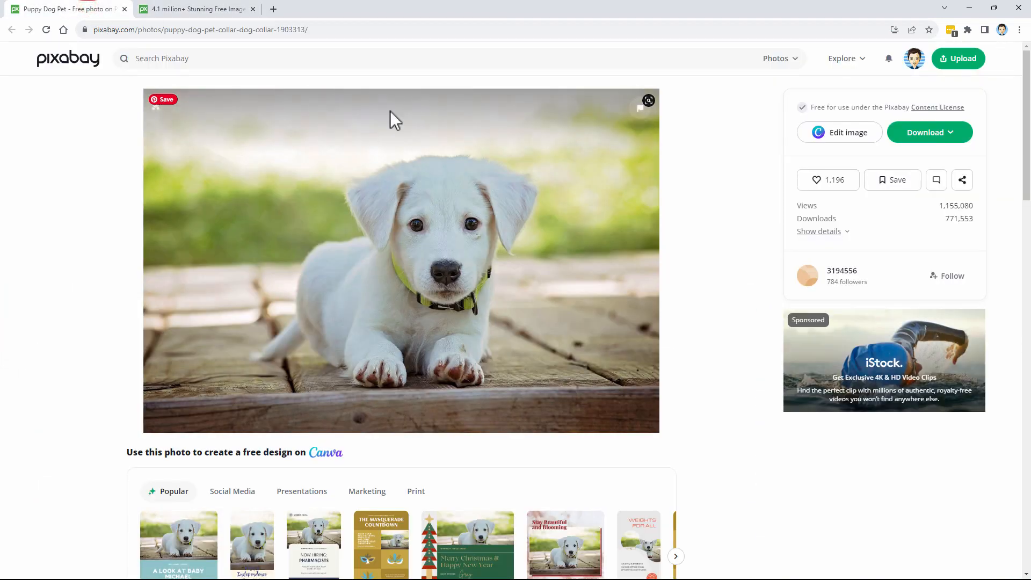
{"action": "left_click", "coordinate": [341, 31]}
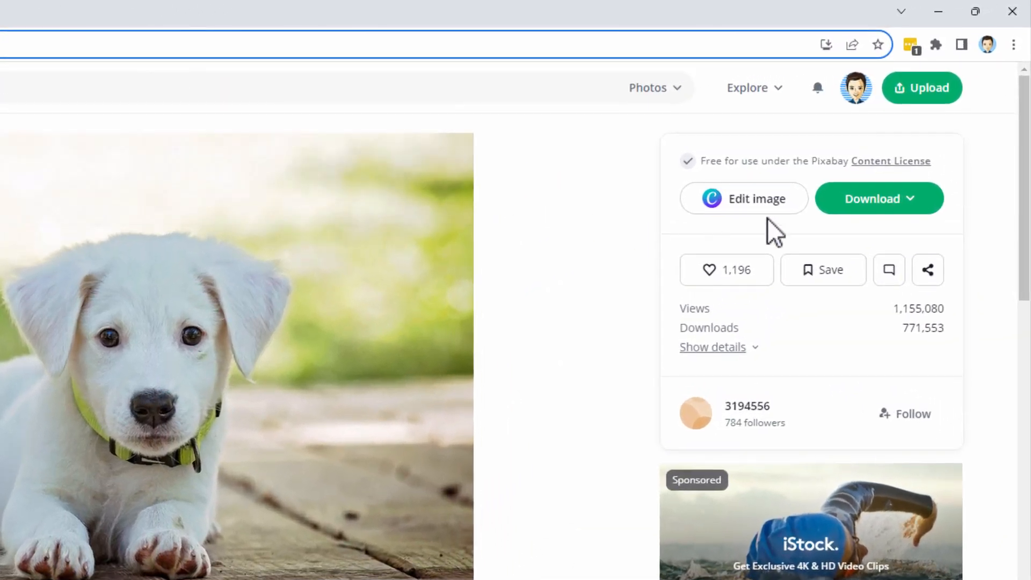
{"action": "left_click", "coordinate": [863, 207]}
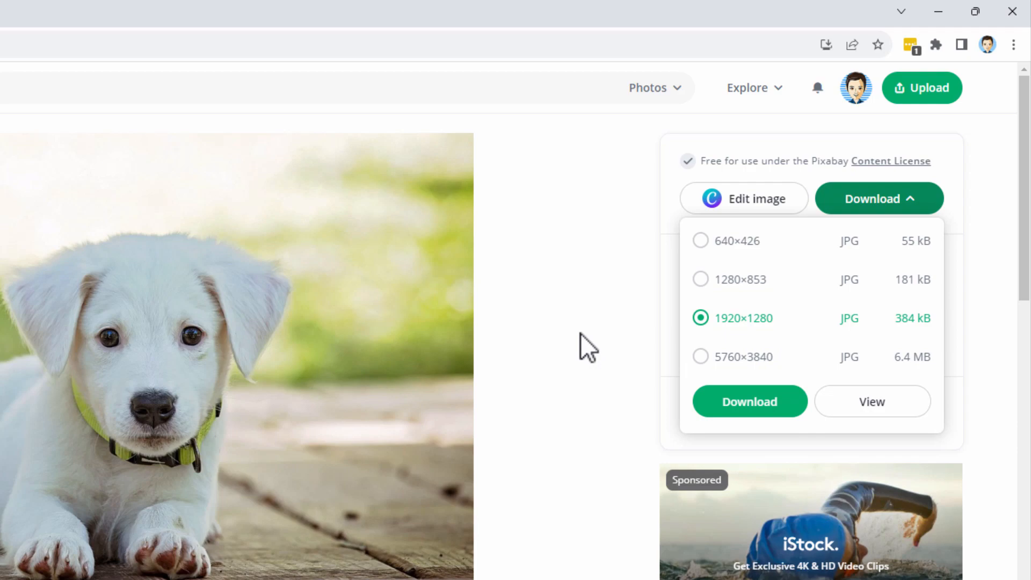
{"action": "left_click", "coordinate": [938, 11]}
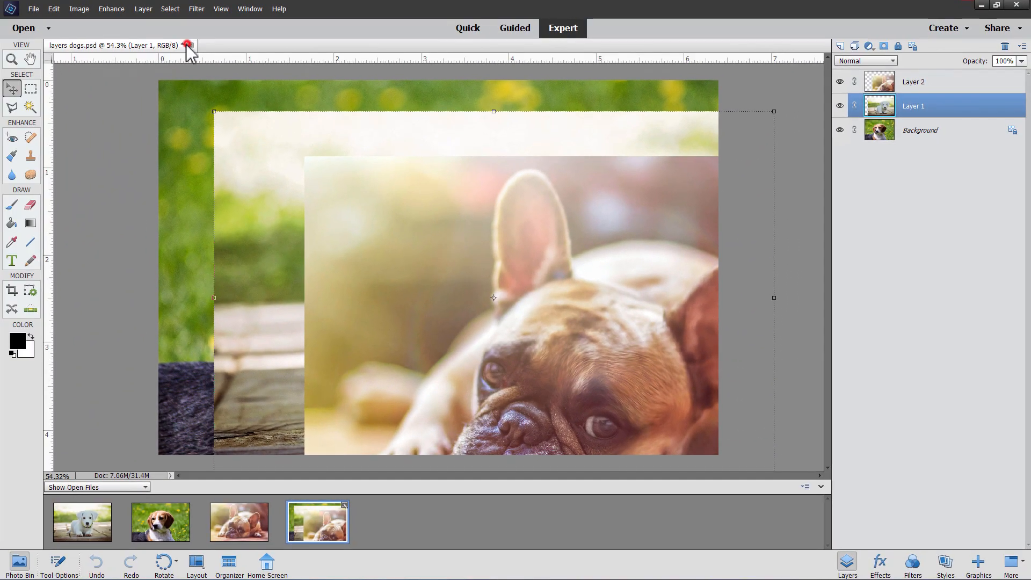
Step: Close layers dogs.psd and arrange the French bulldog, beagle and puppy photos as overlapping floating windows
{"action": "left_click", "coordinate": [190, 45]}
{"action": "left_click", "coordinate": [514, 228]}
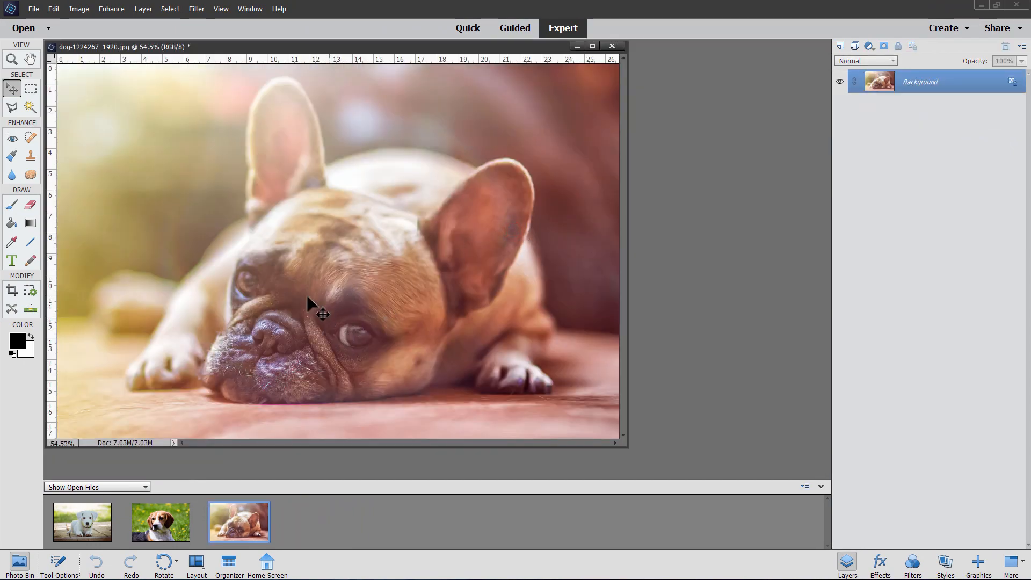
{"action": "left_click_drag", "start_coordinate": [257, 48], "coordinate": [547, 126]}
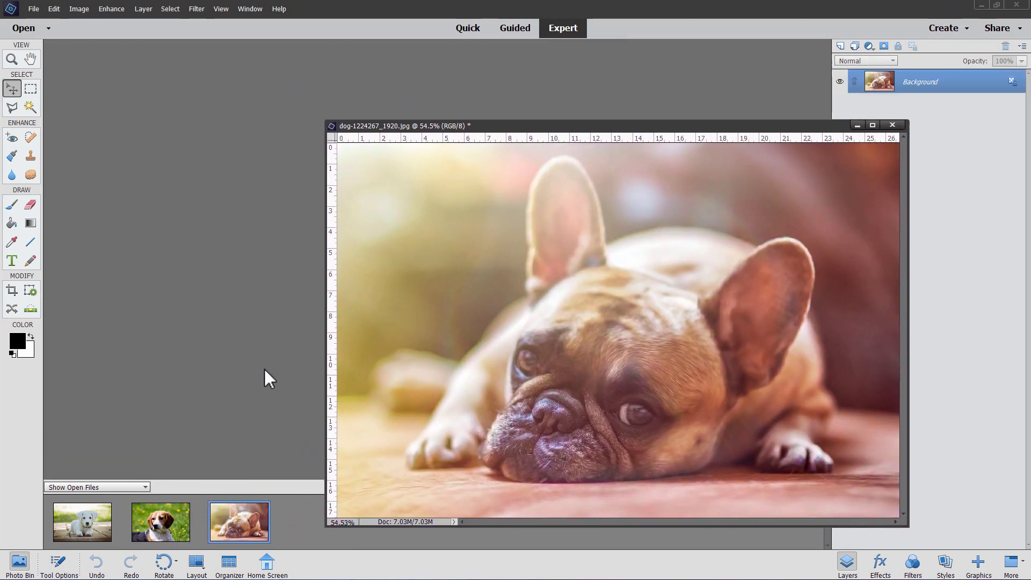
{"action": "left_click", "coordinate": [157, 514]}
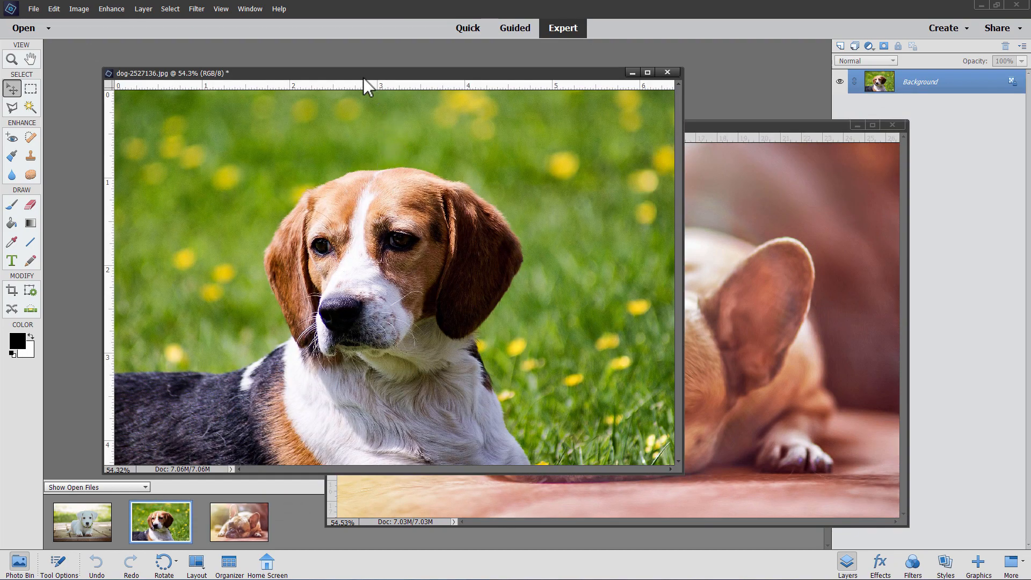
{"action": "left_click_drag", "start_coordinate": [363, 77], "coordinate": [402, 76]}
{"action": "left_click", "coordinate": [98, 509]}
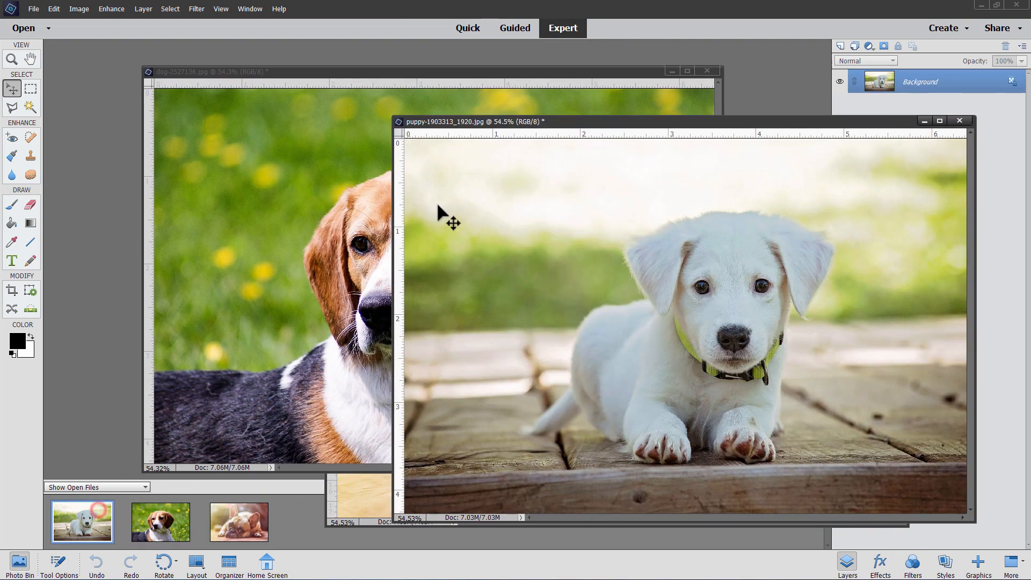
{"action": "left_click_drag", "start_coordinate": [559, 122], "coordinate": [256, 130]}
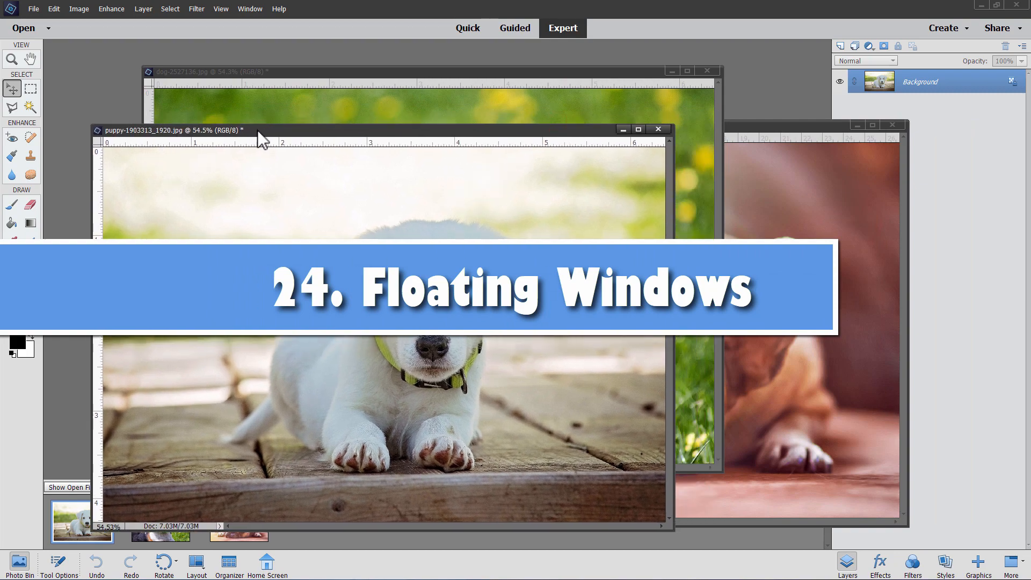
{"action": "left_click_drag", "start_coordinate": [366, 129], "coordinate": [378, 130]}
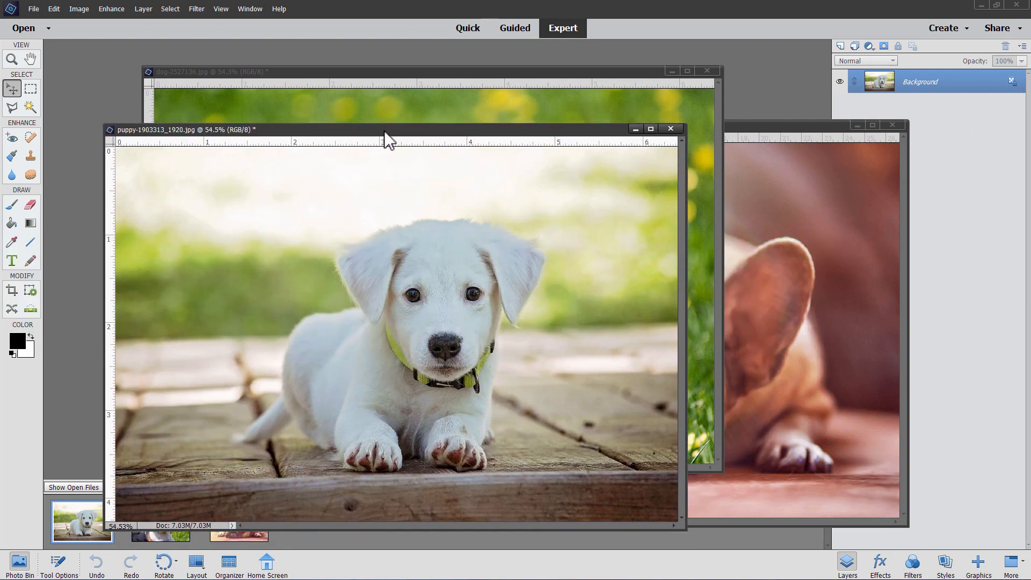
Step: In the General preferences, enable Allow Floating Documents in Expert Mode and Enable Floating Document Window Docking
{"action": "left_click", "coordinate": [54, 9]}
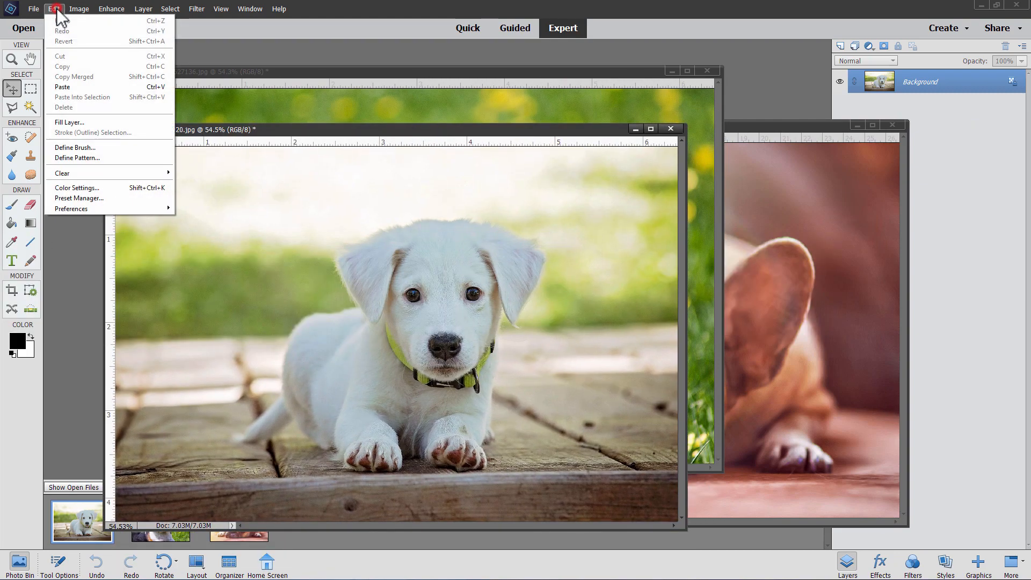
{"action": "left_click", "coordinate": [79, 209]}
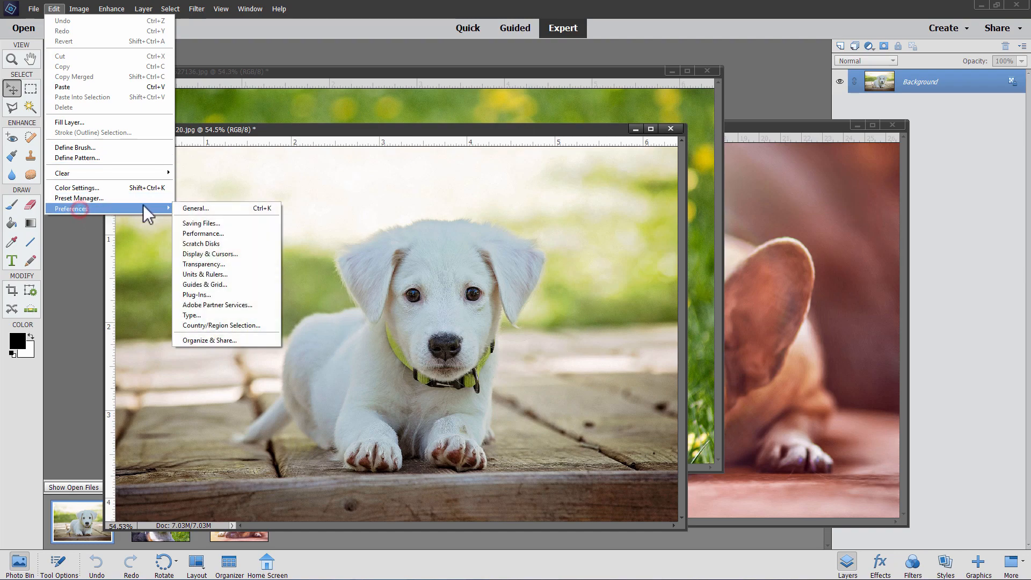
{"action": "left_click", "coordinate": [191, 209]}
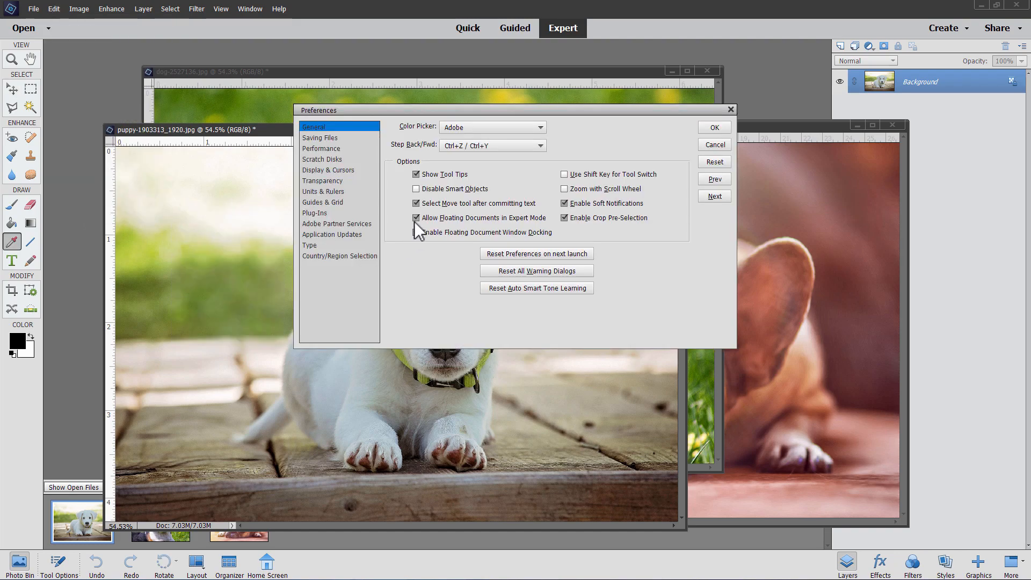
{"action": "left_click", "coordinate": [417, 232]}
{"action": "left_click", "coordinate": [416, 218]}
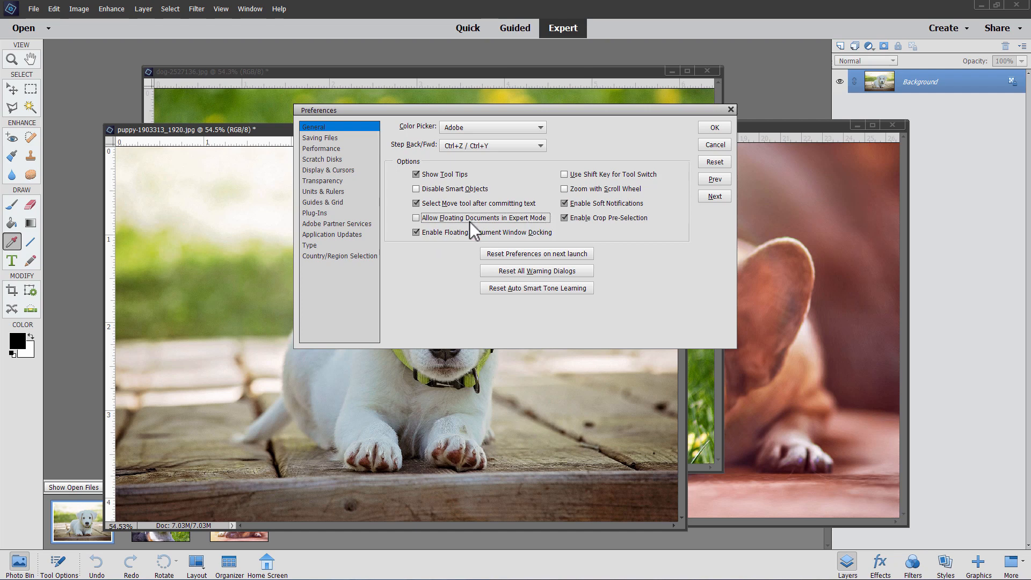
{"action": "left_click", "coordinate": [416, 218]}
{"action": "left_click", "coordinate": [704, 129]}
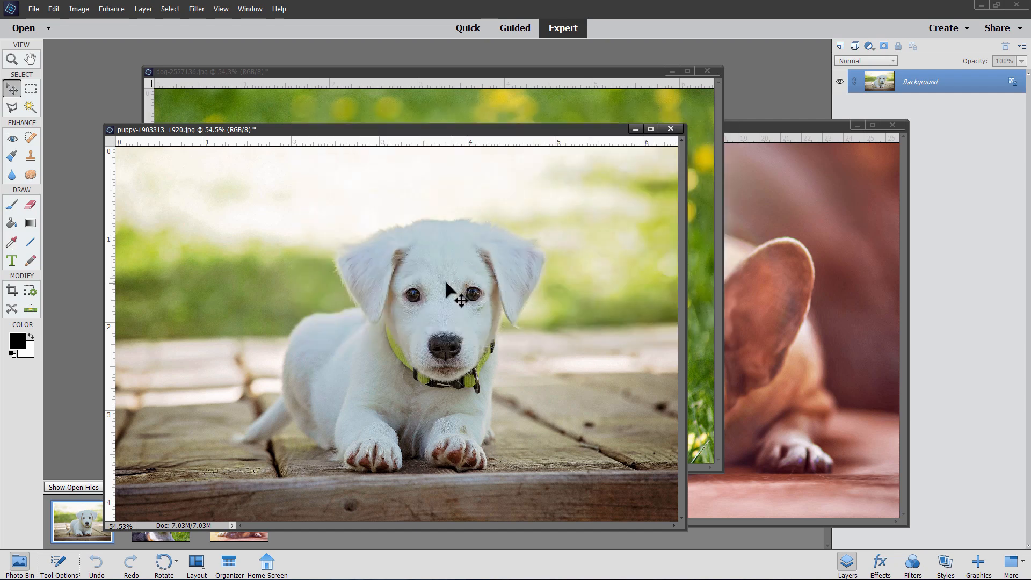
Step: Dock the floating puppy photo window as a tab and pull it back out into a floating window
{"action": "left_click_drag", "start_coordinate": [336, 131], "coordinate": [324, 43]}
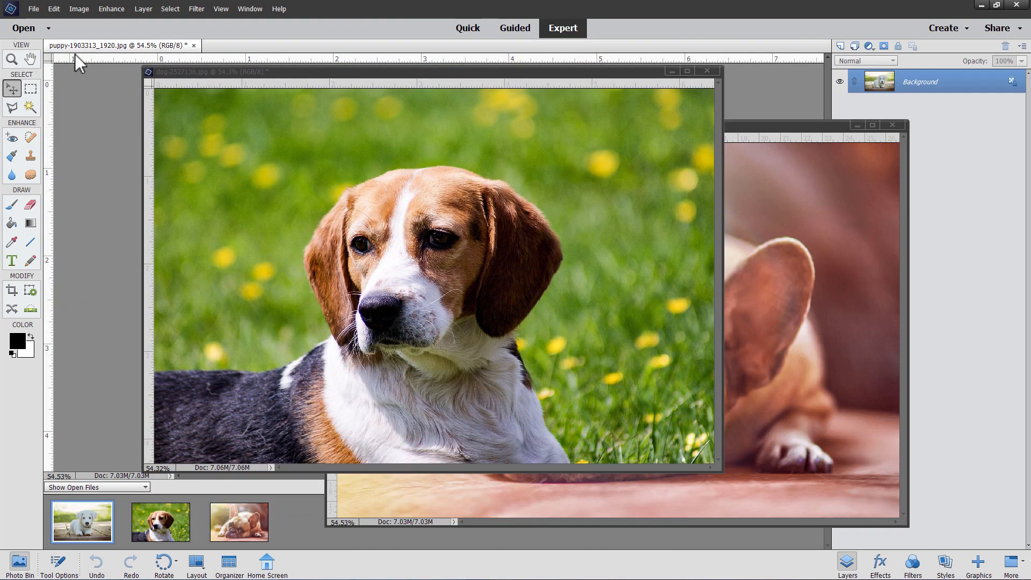
{"action": "left_click_drag", "start_coordinate": [110, 47], "coordinate": [269, 132]}
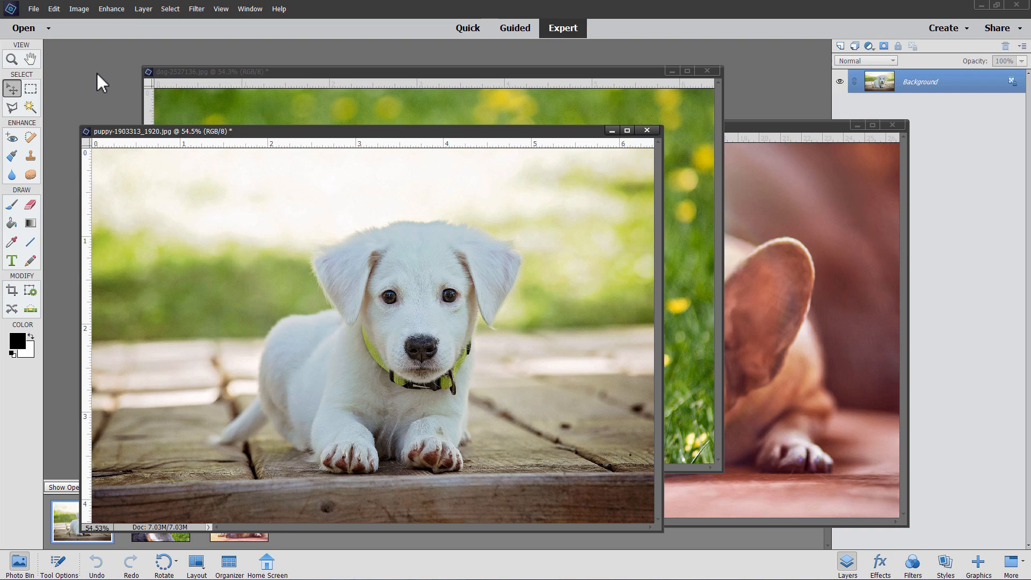
Step: Dock the beagle photo as a tab and move the floating puppy and bulldog windows partly clear of it
{"action": "left_click", "coordinate": [446, 71]}
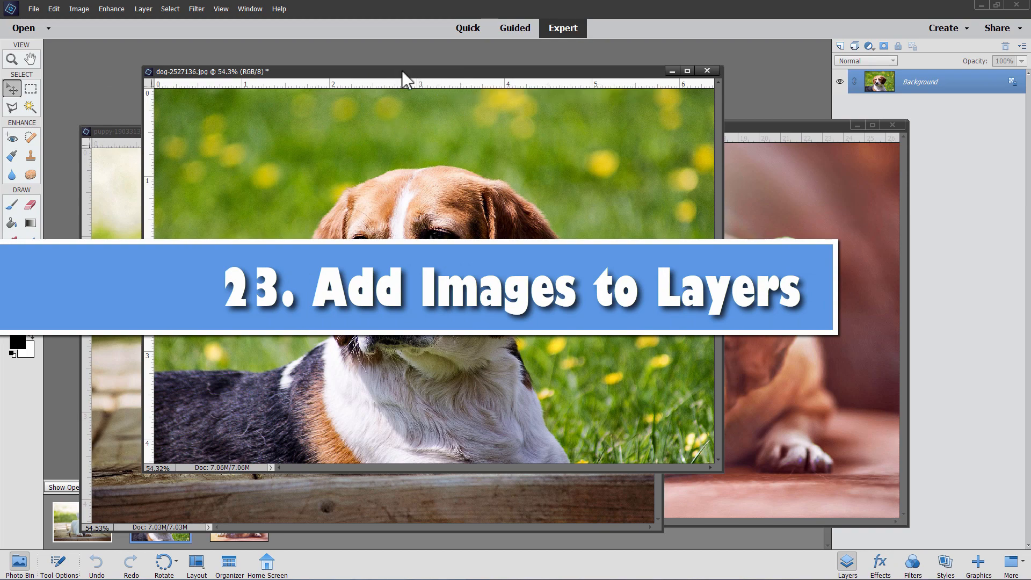
{"action": "left_click_drag", "start_coordinate": [403, 72], "coordinate": [397, 45]}
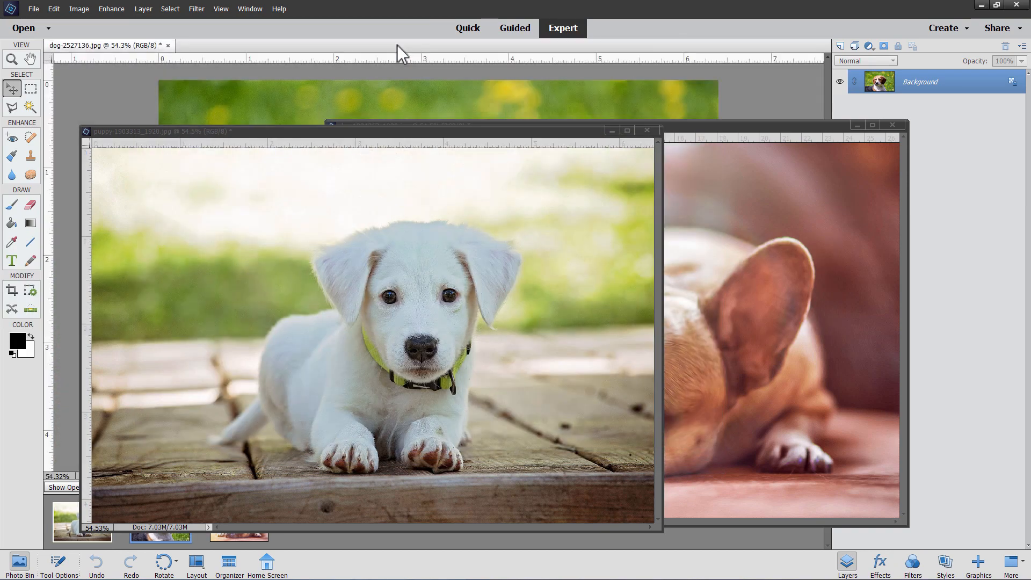
{"action": "left_click", "coordinate": [540, 131]}
{"action": "left_click_drag", "start_coordinate": [459, 134], "coordinate": [472, 260]}
{"action": "left_click", "coordinate": [648, 127]}
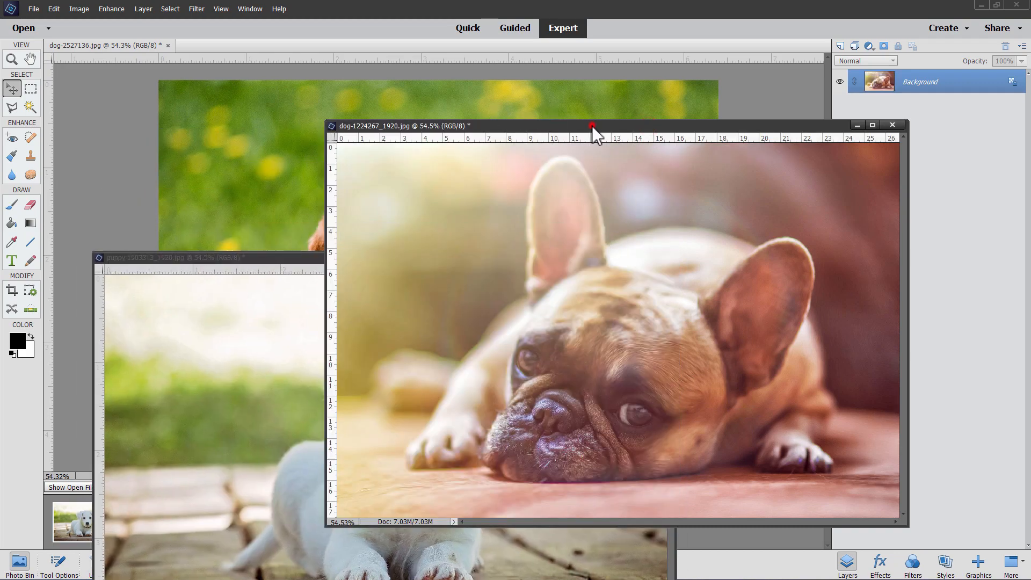
{"action": "left_click_drag", "start_coordinate": [592, 126], "coordinate": [649, 172]}
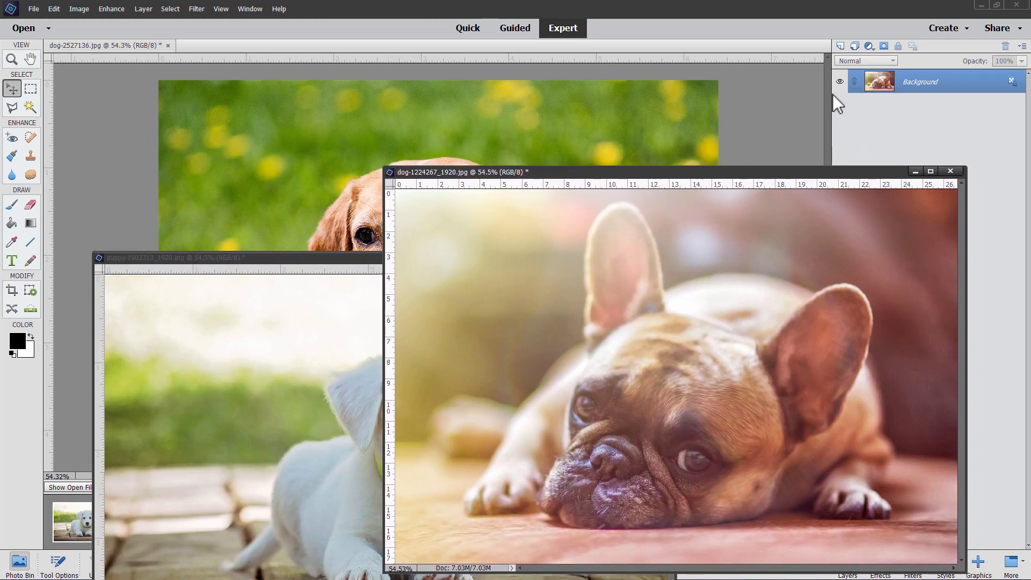
Step: Add the bulldog photo and the puppy photo to the beagle document as new layers, minimizing each source window
{"action": "left_click_drag", "start_coordinate": [881, 84], "coordinate": [378, 140]}
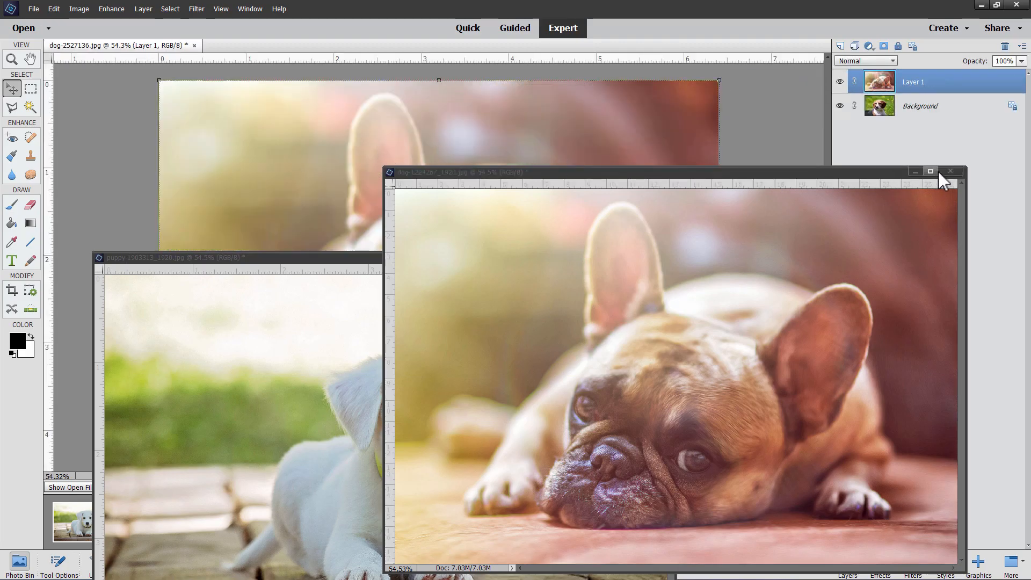
{"action": "left_click", "coordinate": [915, 171]}
{"action": "left_click_drag", "start_coordinate": [559, 257], "coordinate": [804, 194]}
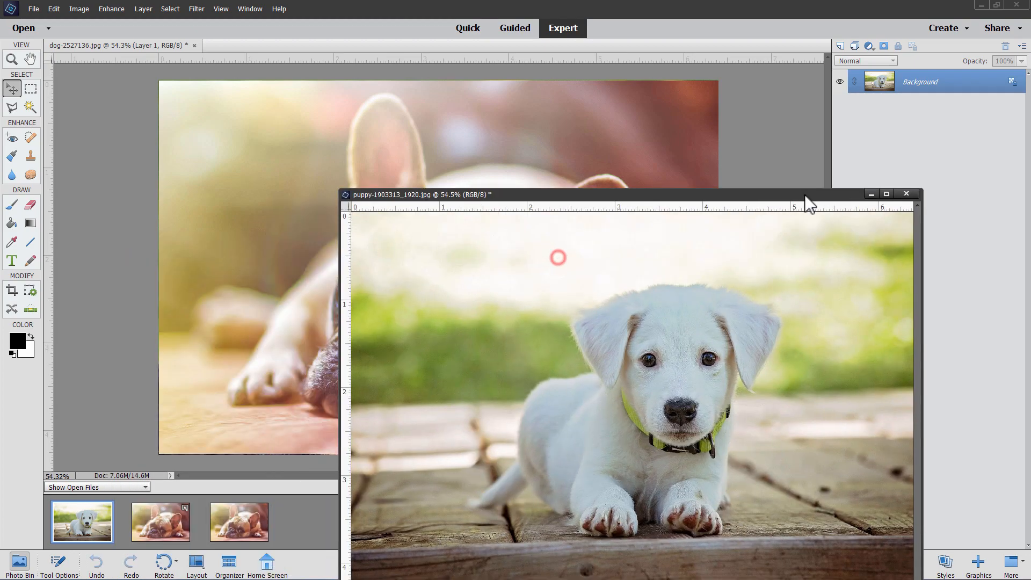
{"action": "left_click_drag", "start_coordinate": [880, 88], "coordinate": [510, 168]}
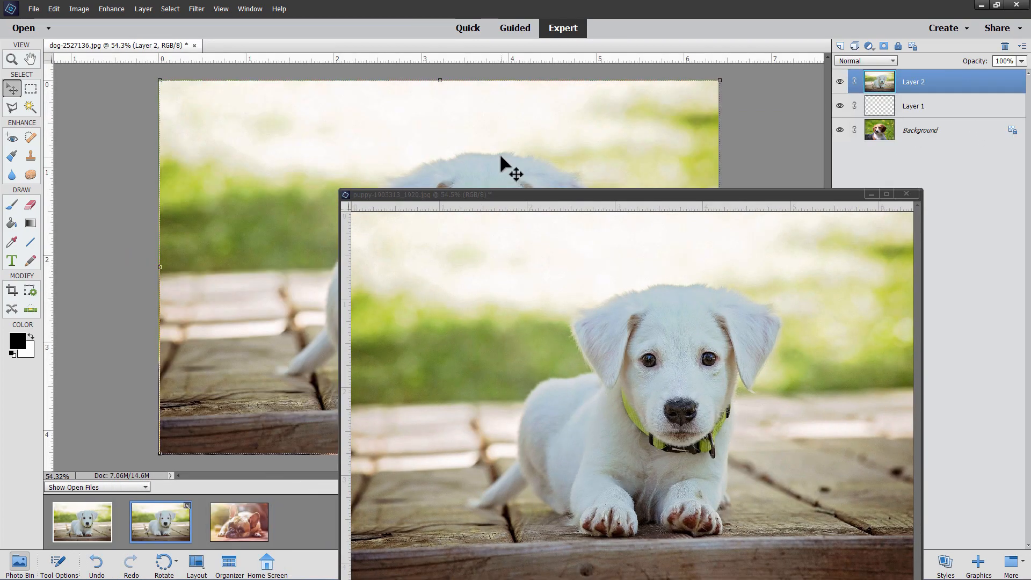
{"action": "left_click", "coordinate": [872, 194]}
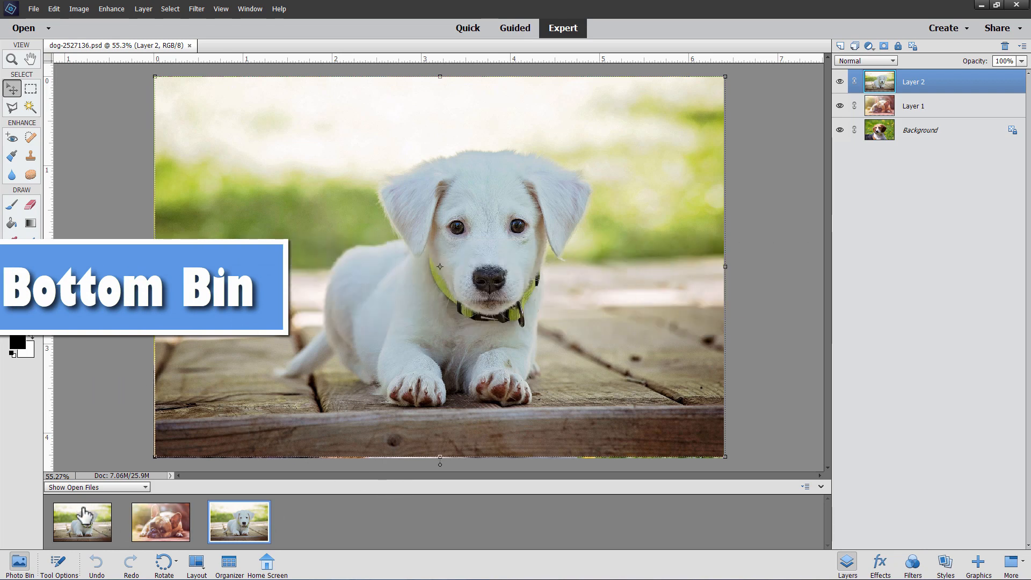
Step: Switch the bin below the canvas to the tool options, hide and reopen it, and restore the Photo Bin
{"action": "key", "text": "F5"}
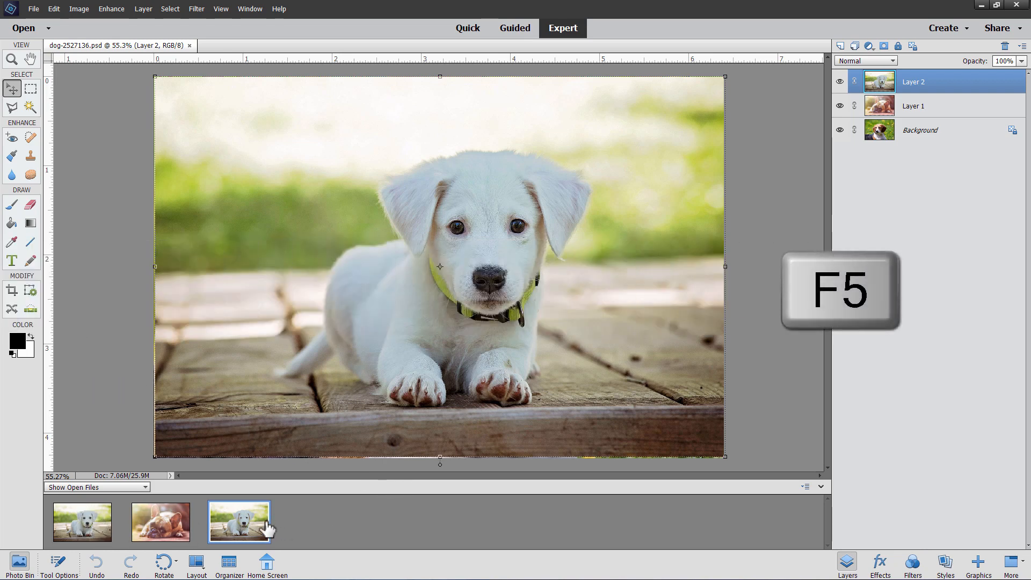
{"action": "key", "text": "F5"}
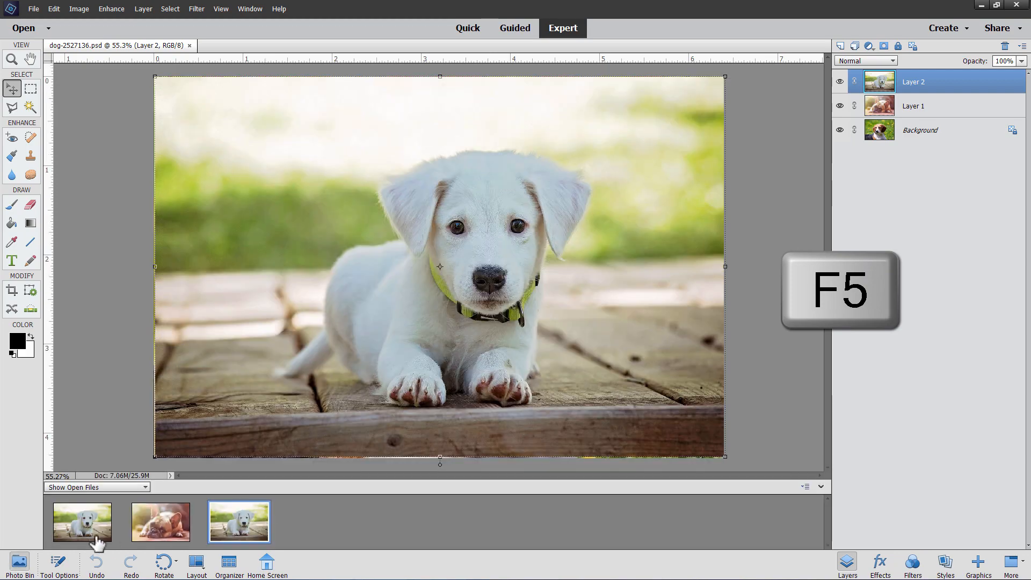
{"action": "left_click", "coordinate": [62, 564]}
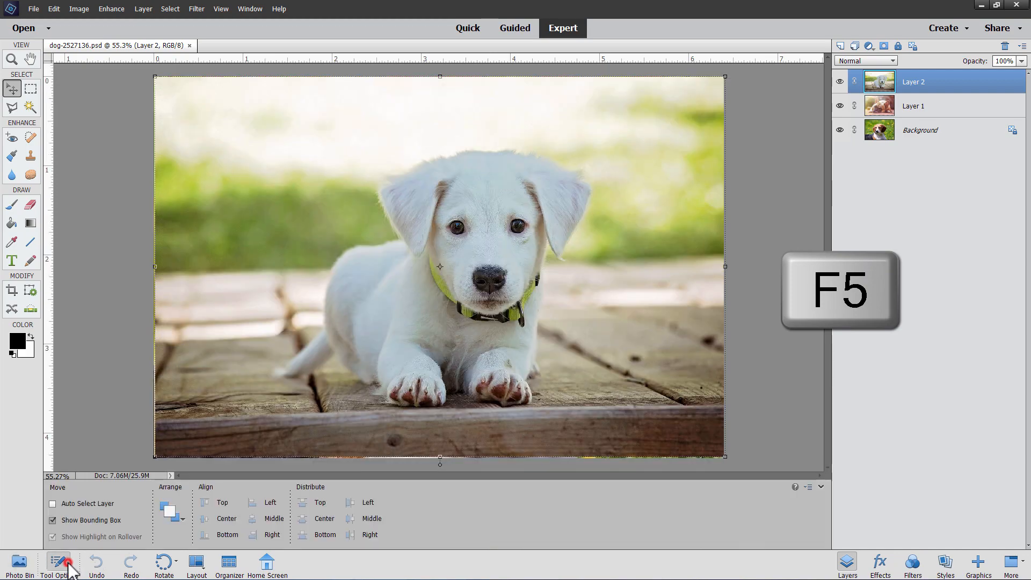
{"action": "key", "text": "F5"}
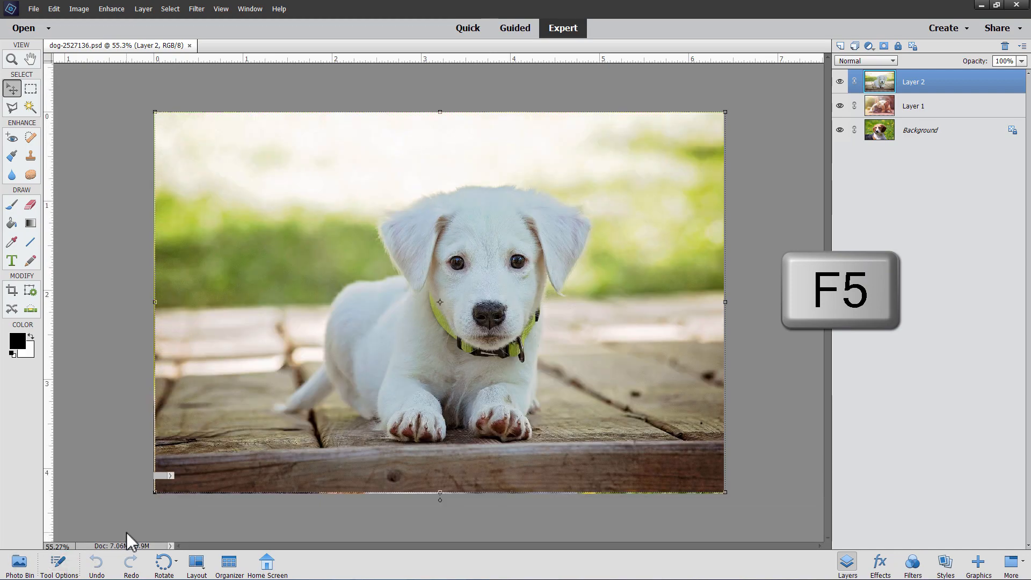
{"action": "key", "text": "F5"}
{"action": "left_click", "coordinate": [19, 562]}
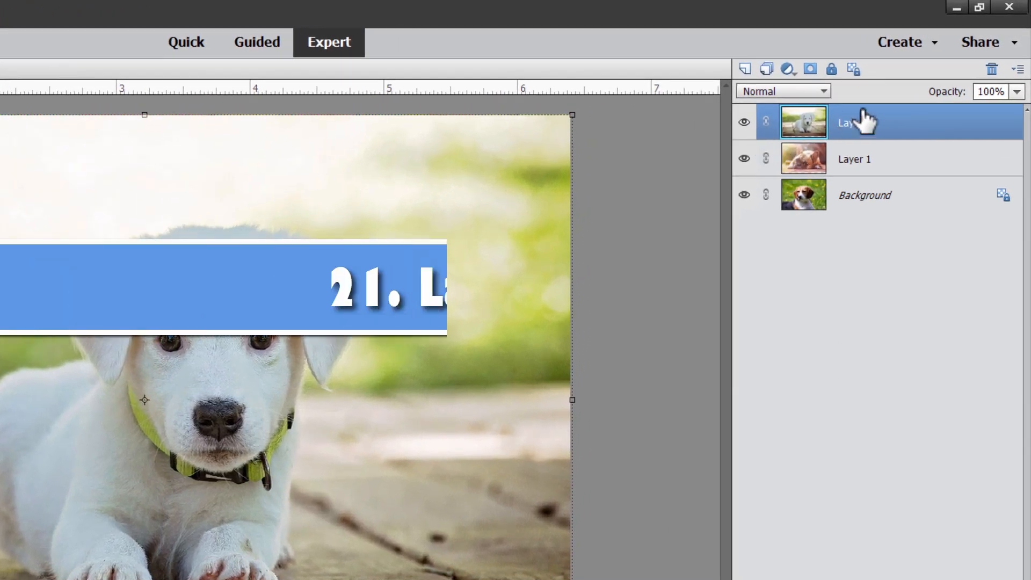
Step: Toggle the visibility of Layer 2 and Layer 1 off and back on
{"action": "left_click", "coordinate": [745, 122]}
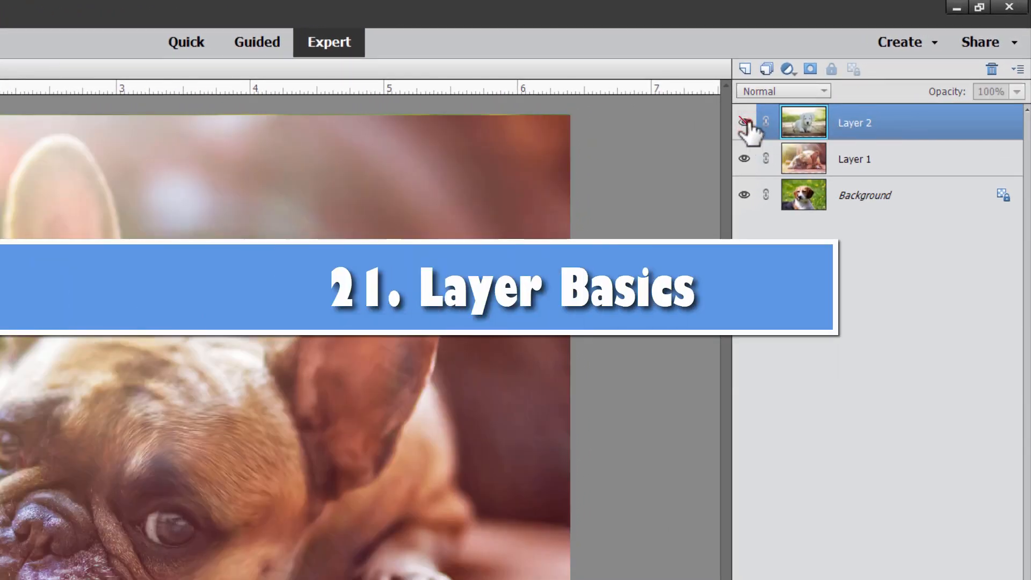
{"action": "left_click", "coordinate": [745, 122]}
{"action": "left_click", "coordinate": [743, 158]}
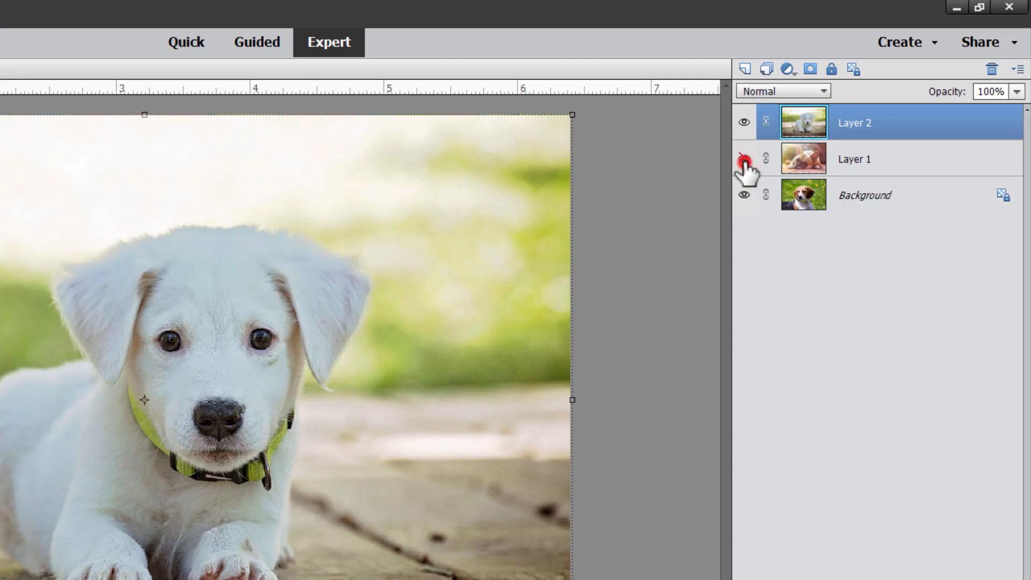
{"action": "left_click", "coordinate": [744, 124]}
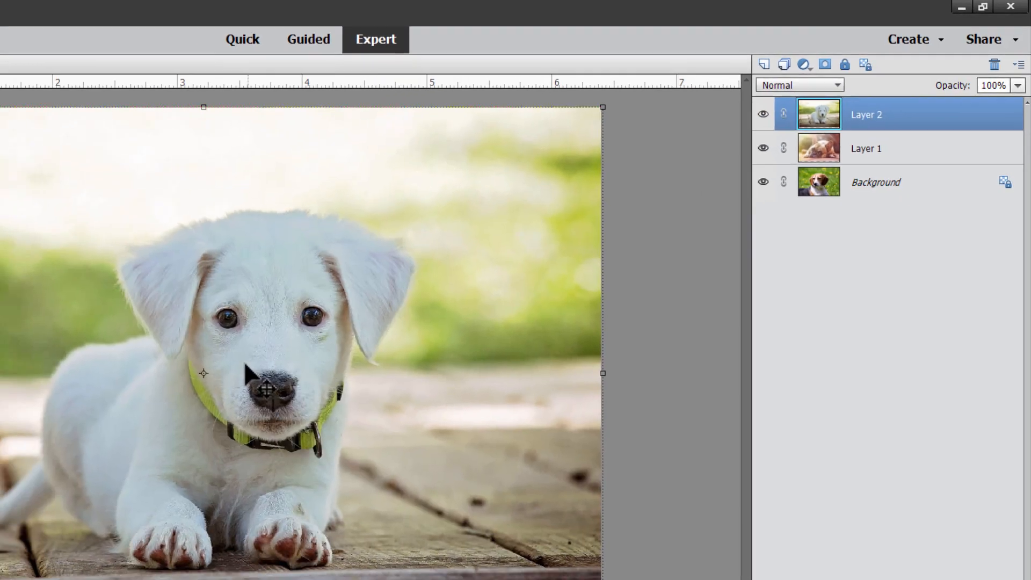
Step: Move the puppy photo on Layer 2 about 0.8 in right and 0.8 in down, uncovering part of the bulldog photo
{"action": "left_click_drag", "start_coordinate": [186, 387], "coordinate": [219, 419]}
{"action": "left_click_drag", "start_coordinate": [409, 316], "coordinate": [496, 391]}
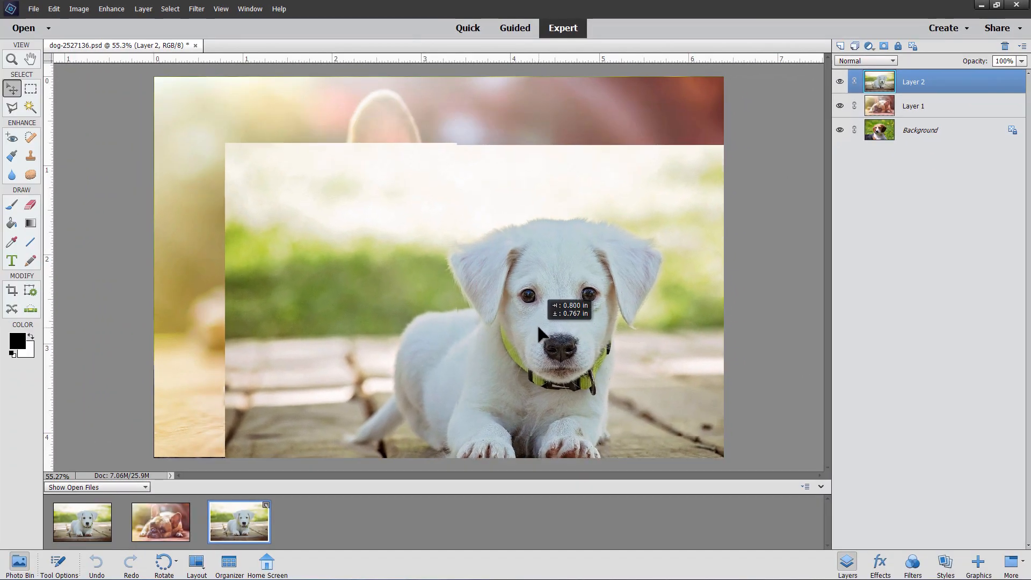
{"action": "left_click_drag", "start_coordinate": [565, 339], "coordinate": [564, 339]}
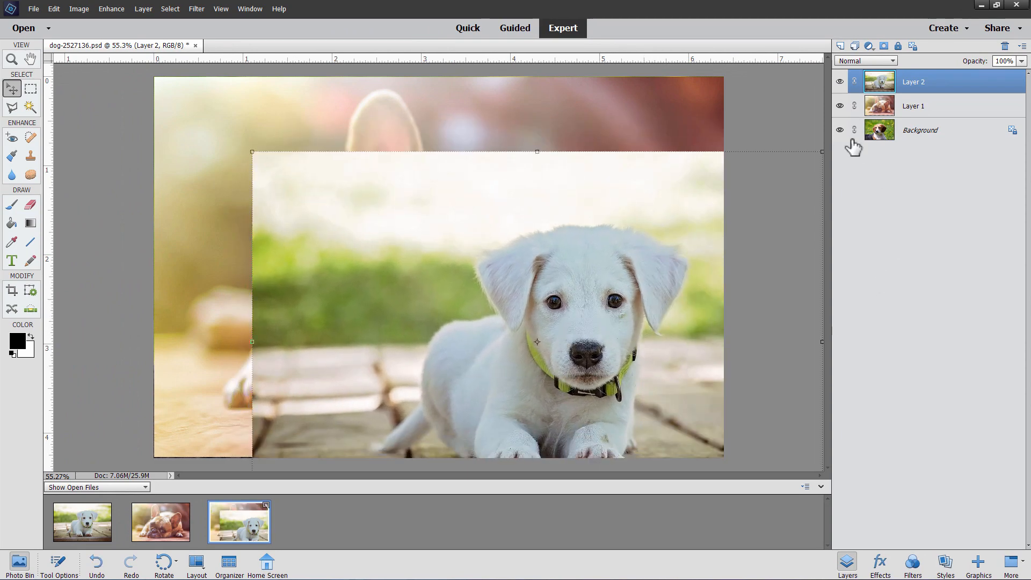
{"action": "mouse_move", "coordinate": [659, 215]}
{"action": "left_mouse_down"}
{"action": "mouse_move", "coordinate": [626, 230]}
{"action": "mouse_move", "coordinate": [577, 212]}
{"action": "mouse_move", "coordinate": [637, 173]}
{"action": "mouse_move", "coordinate": [671, 212]}
{"action": "left_mouse_up"}
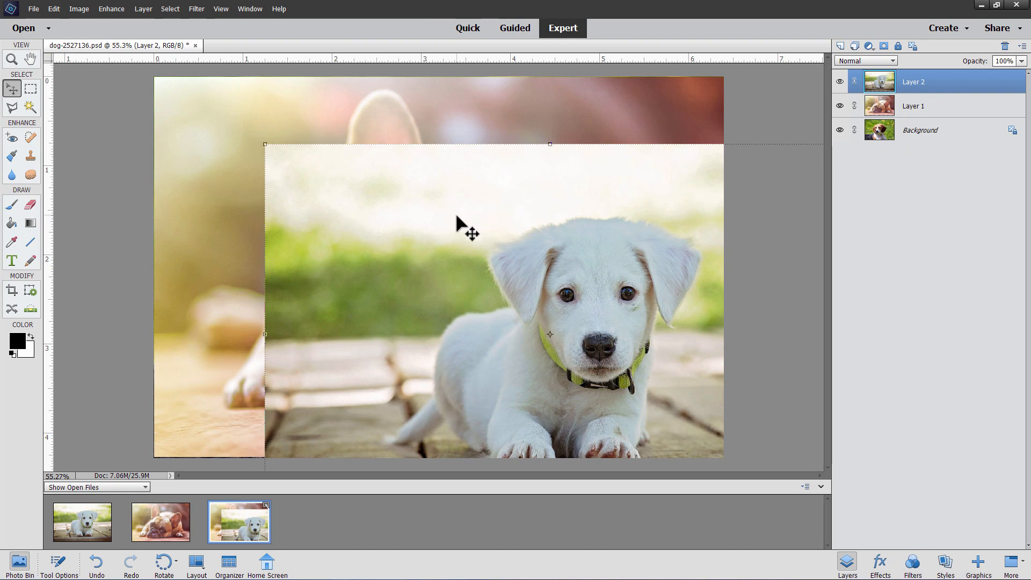
{"action": "left_click_drag", "start_coordinate": [459, 217], "coordinate": [423, 215]}
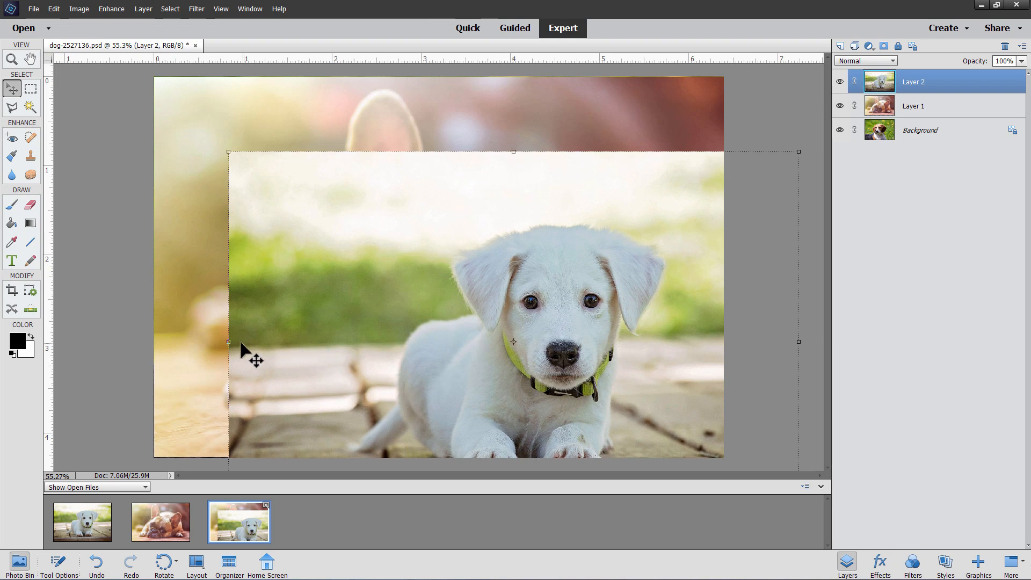
{"action": "left_click", "coordinate": [512, 153]}
{"action": "mouse_move", "coordinate": [511, 156]}
{"action": "left_mouse_down"}
{"action": "mouse_move", "coordinate": [504, 271]}
{"action": "mouse_move", "coordinate": [499, 157]}
{"action": "mouse_move", "coordinate": [513, 158]}
{"action": "left_mouse_up"}
{"action": "left_click", "coordinate": [781, 464]}
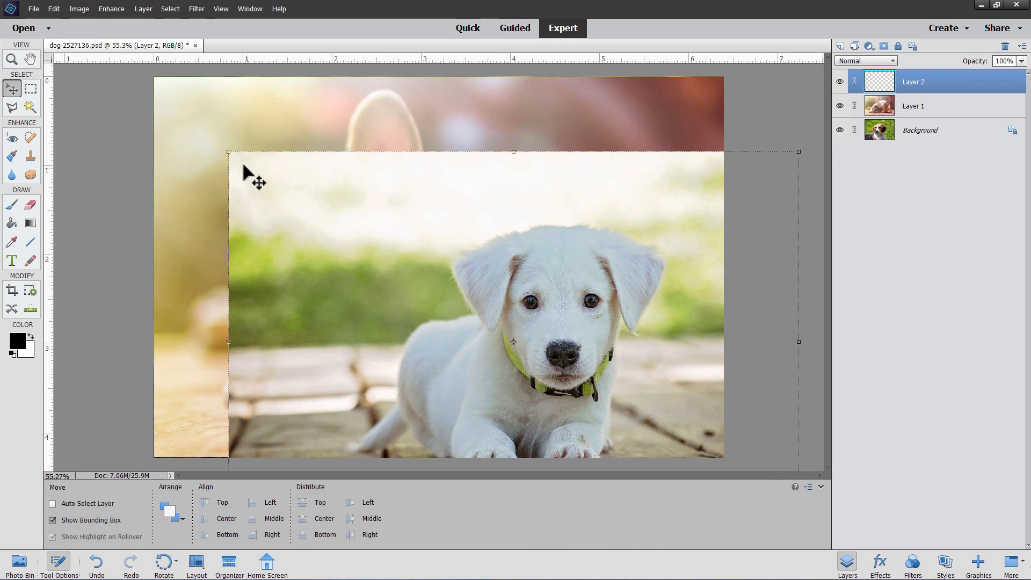
Step: Scale the puppy photo on Layer 2 proportionally to about 78% and reposition it near the middle of the canvas
{"action": "left_click_drag", "start_coordinate": [229, 154], "coordinate": [356, 237]}
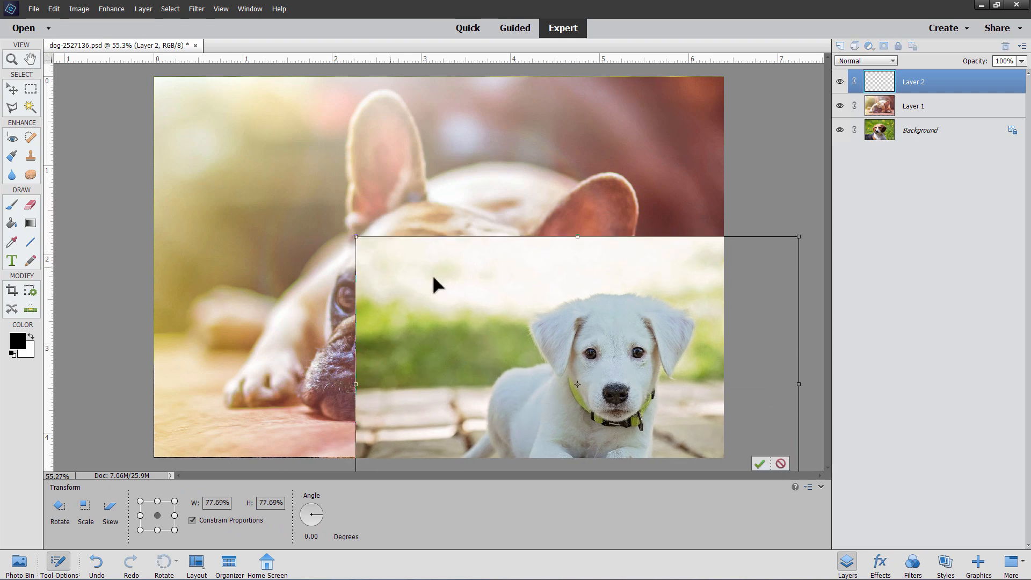
{"action": "left_click_drag", "start_coordinate": [456, 289], "coordinate": [342, 191]}
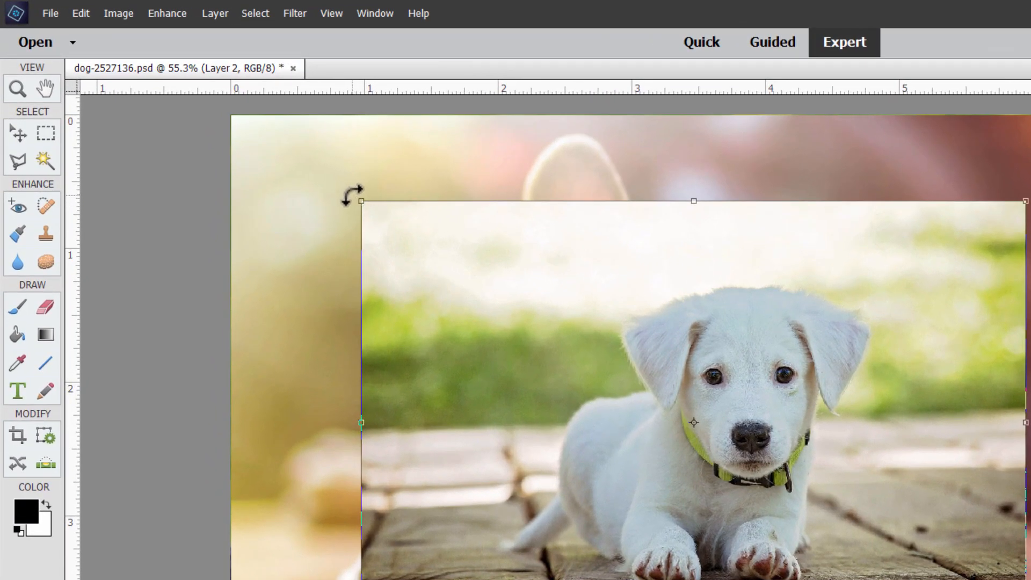
Step: Rotate the puppy photo on Layer 2 counterclockwise to about -13.5 degrees and commit the transformation
{"action": "left_click_drag", "start_coordinate": [352, 195], "coordinate": [374, 233]}
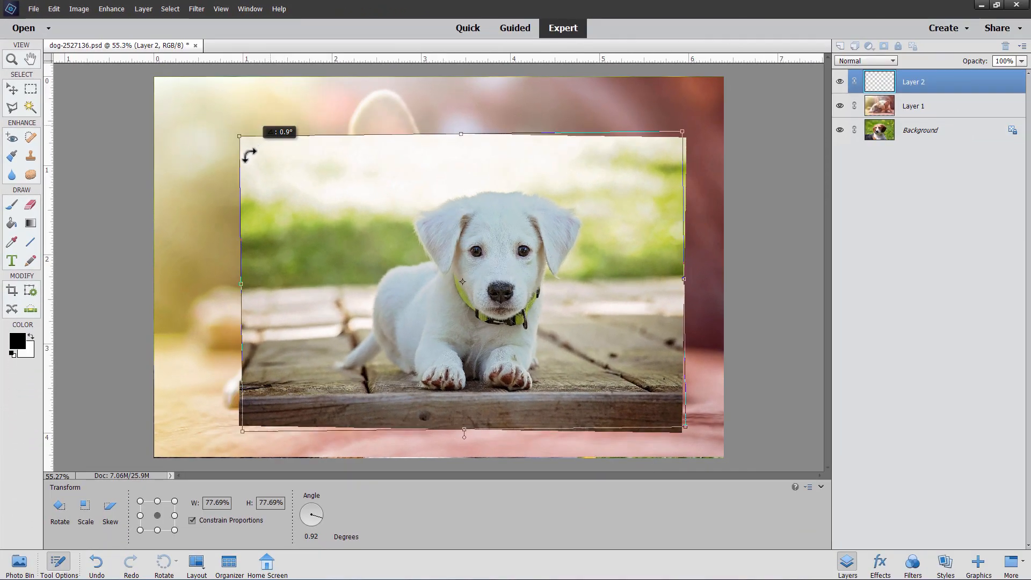
{"action": "left_click_drag", "start_coordinate": [249, 156], "coordinate": [248, 198]}
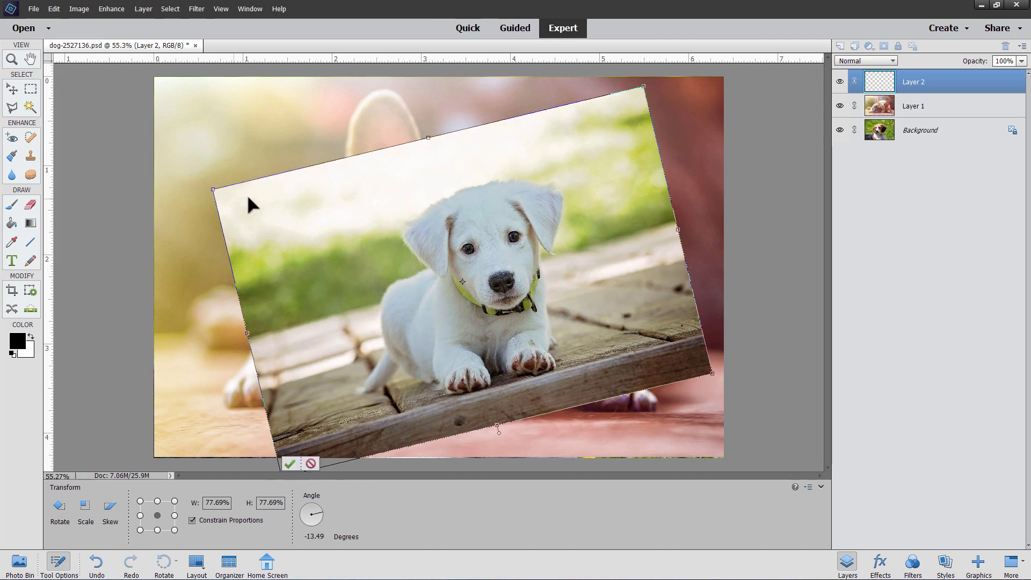
{"action": "left_click", "coordinate": [289, 464]}
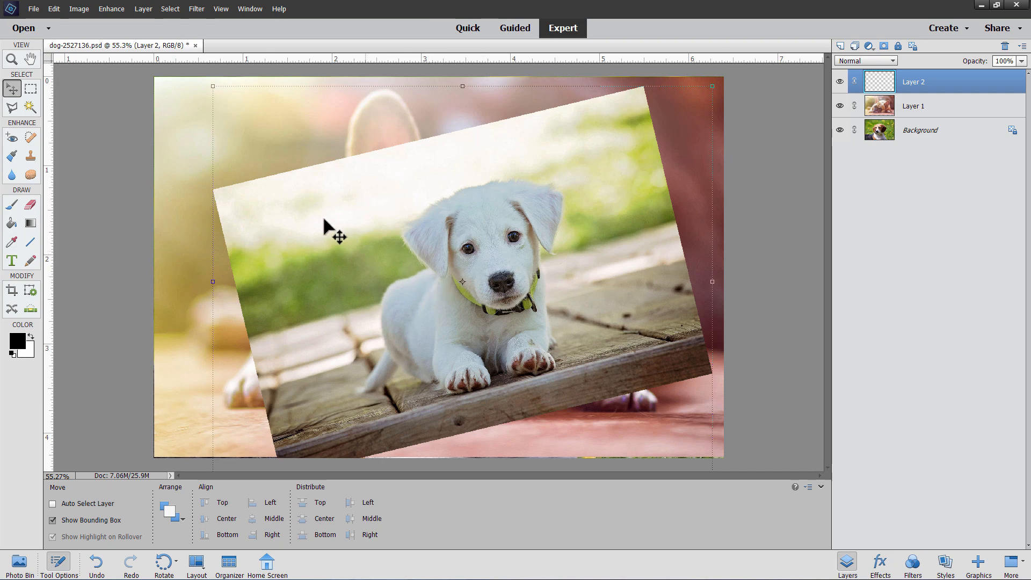
{"action": "left_click", "coordinate": [79, 9]}
{"action": "mouse_move", "coordinate": [103, 29]}
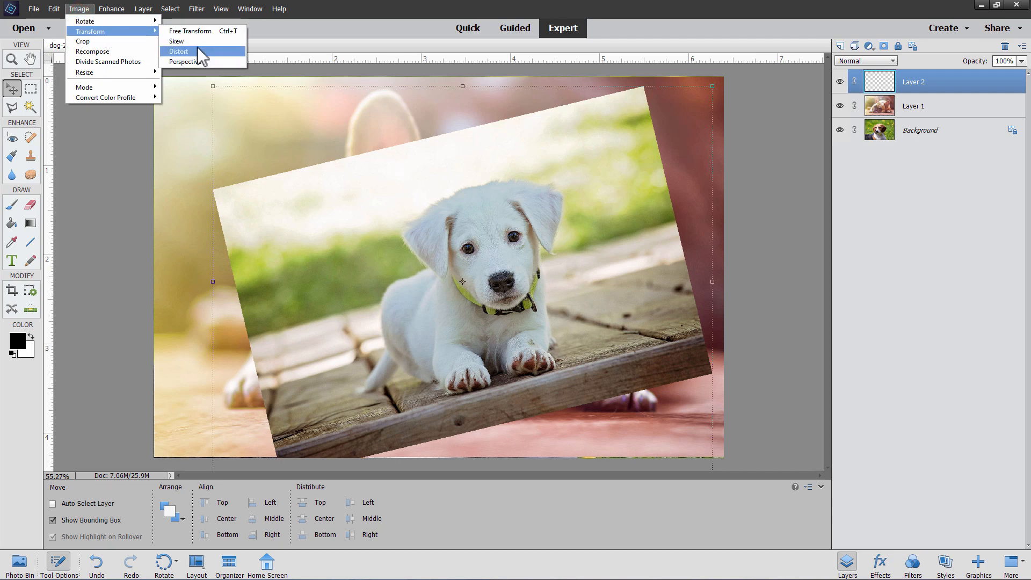
{"action": "left_click", "coordinate": [125, 163]}
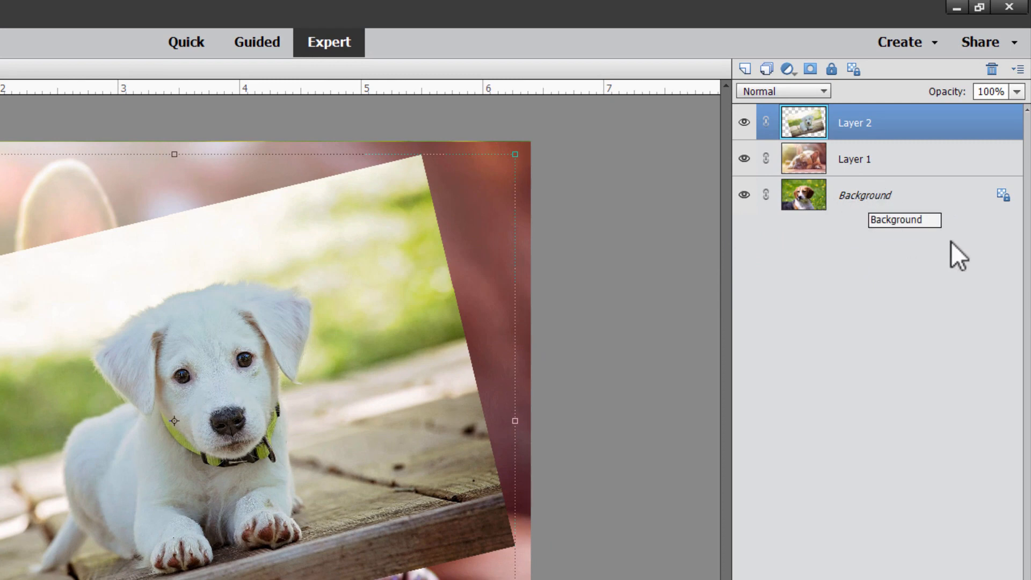
Step: Make the Background, Layer 2 and Layer 1 the active layer in turn
{"action": "mouse_move", "coordinate": [1002, 200]}
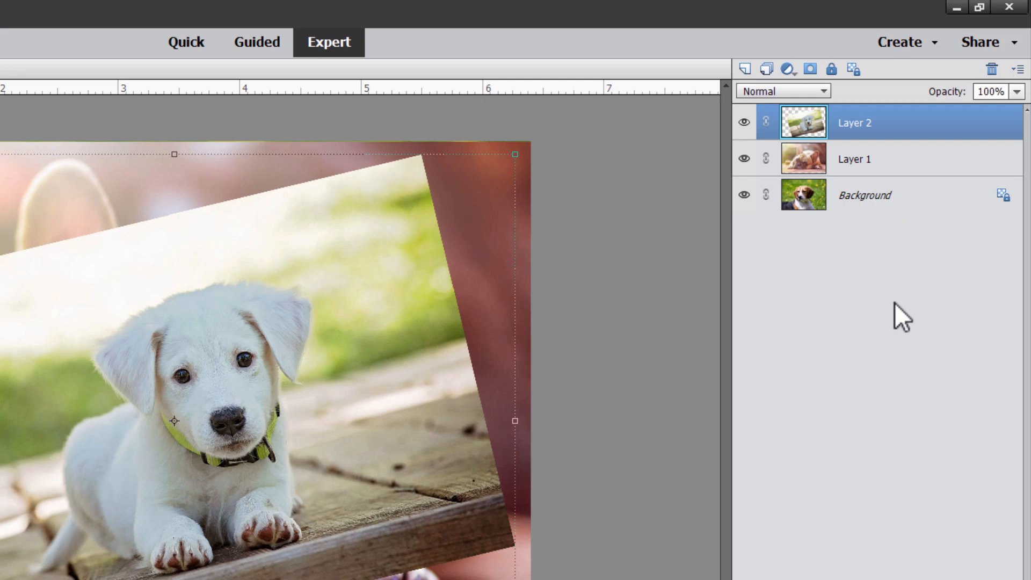
{"action": "left_click", "coordinate": [862, 201]}
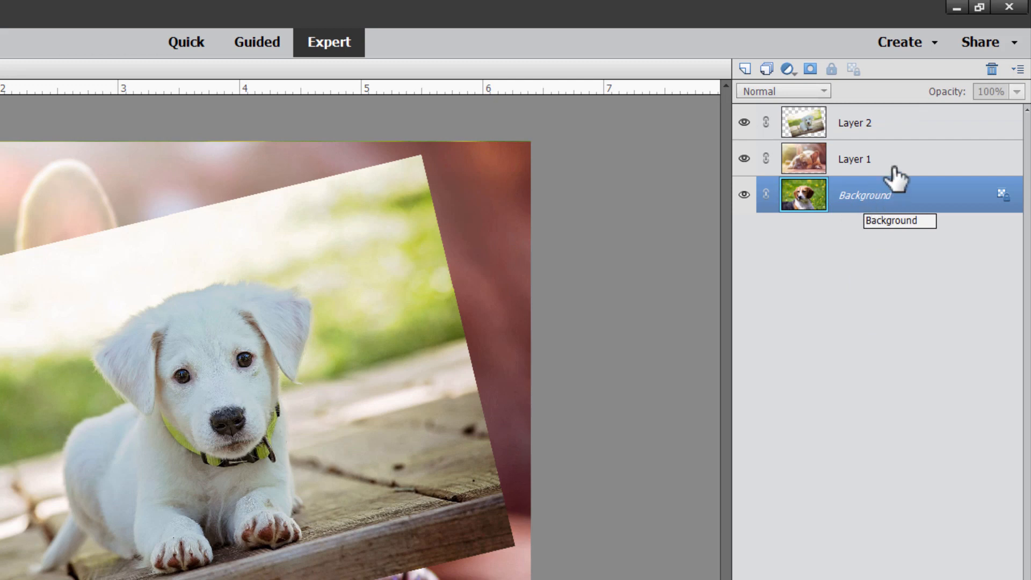
{"action": "left_click", "coordinate": [873, 126]}
{"action": "left_click", "coordinate": [888, 161]}
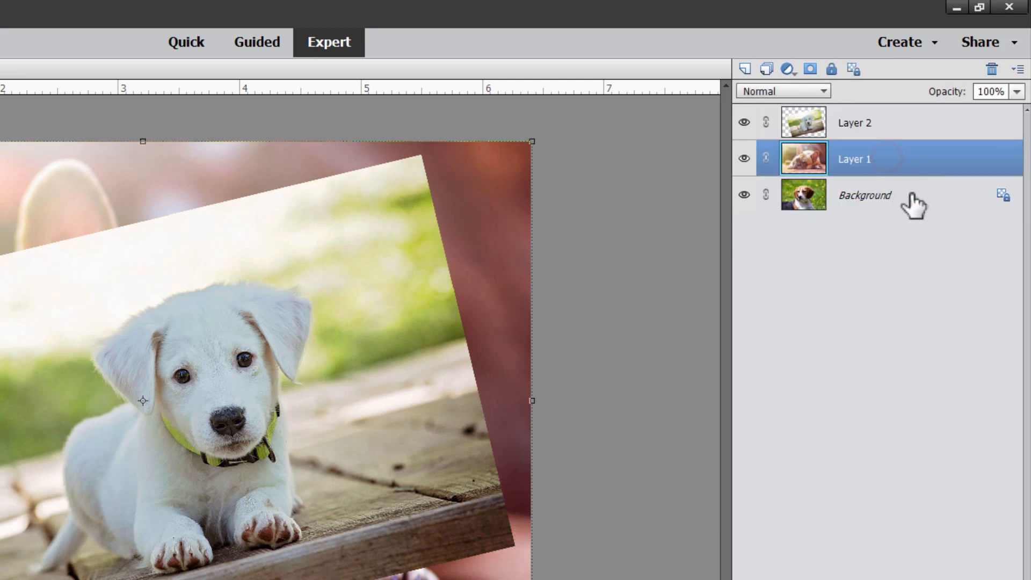
Step: Duplicate the Background layer within the document and hide the original Background
{"action": "left_click", "coordinate": [910, 199]}
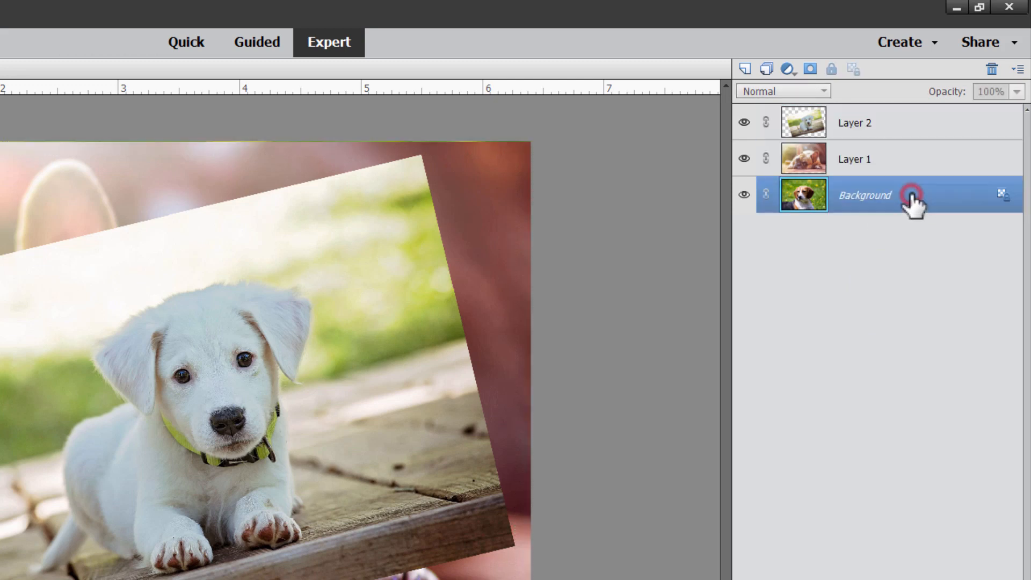
{"action": "right_click", "coordinate": [876, 204]}
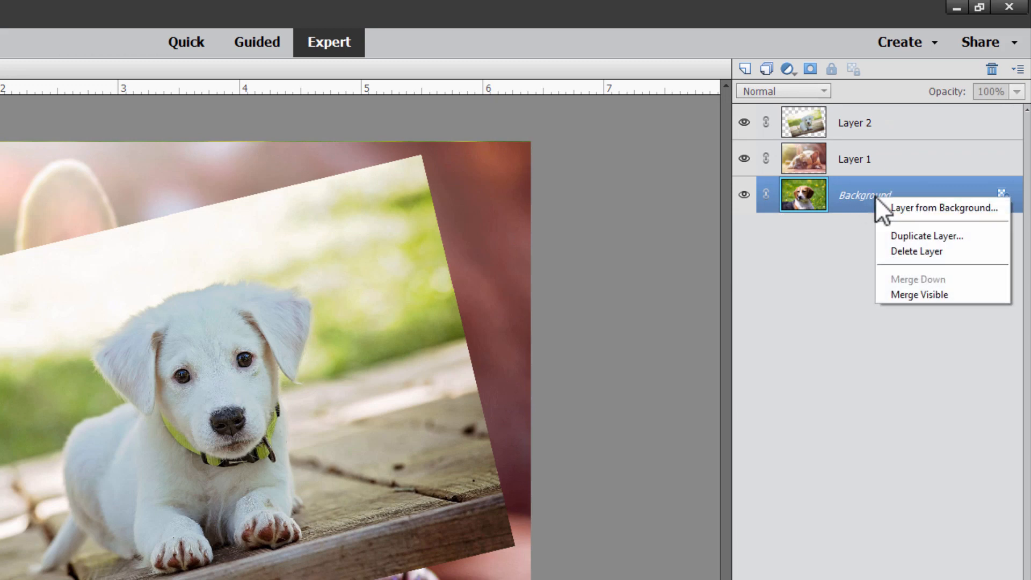
{"action": "left_click", "coordinate": [910, 236]}
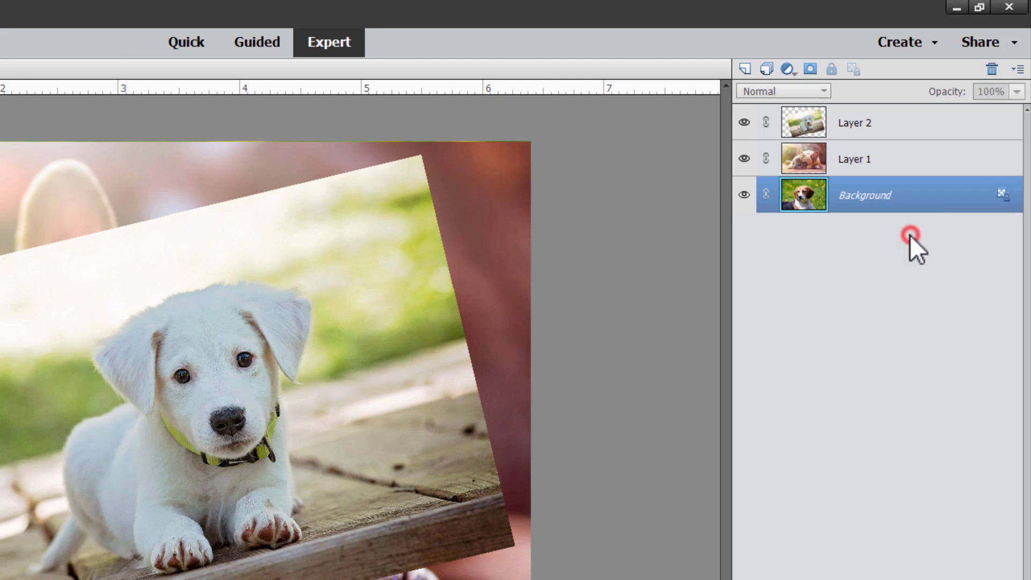
{"action": "left_click", "coordinate": [414, 263]}
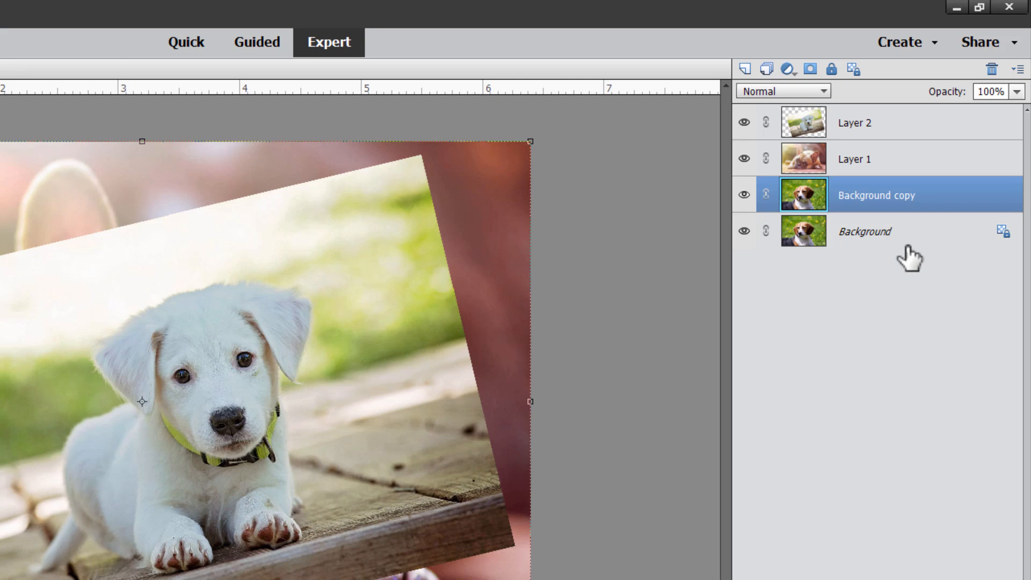
{"action": "left_click", "coordinate": [743, 231]}
Step: Duplicate the bulldog photo on Layer 1 within dog-2527136.psd and hide the original Layer 1
{"action": "left_click", "coordinate": [879, 167]}
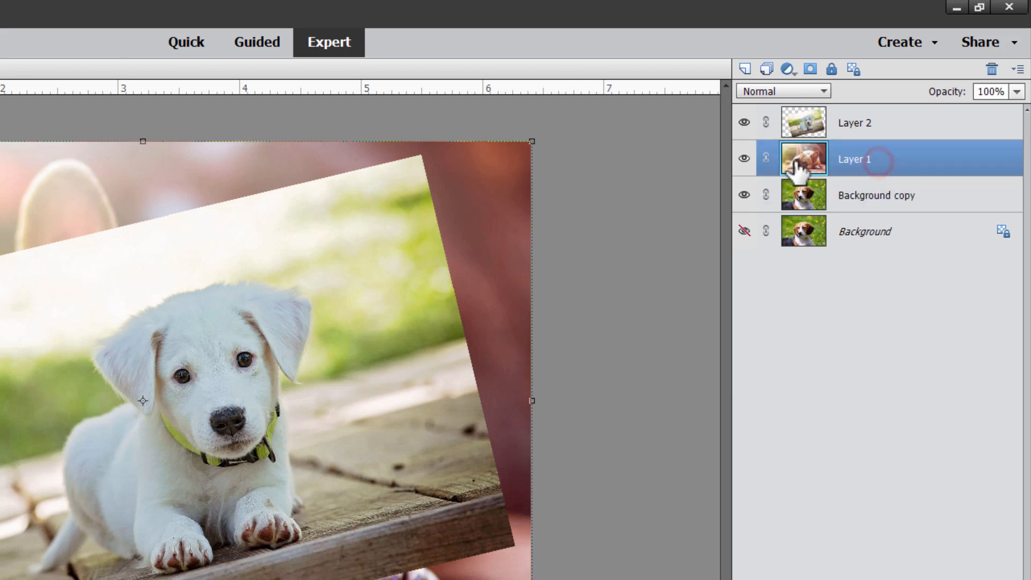
{"action": "right_click", "coordinate": [860, 163]}
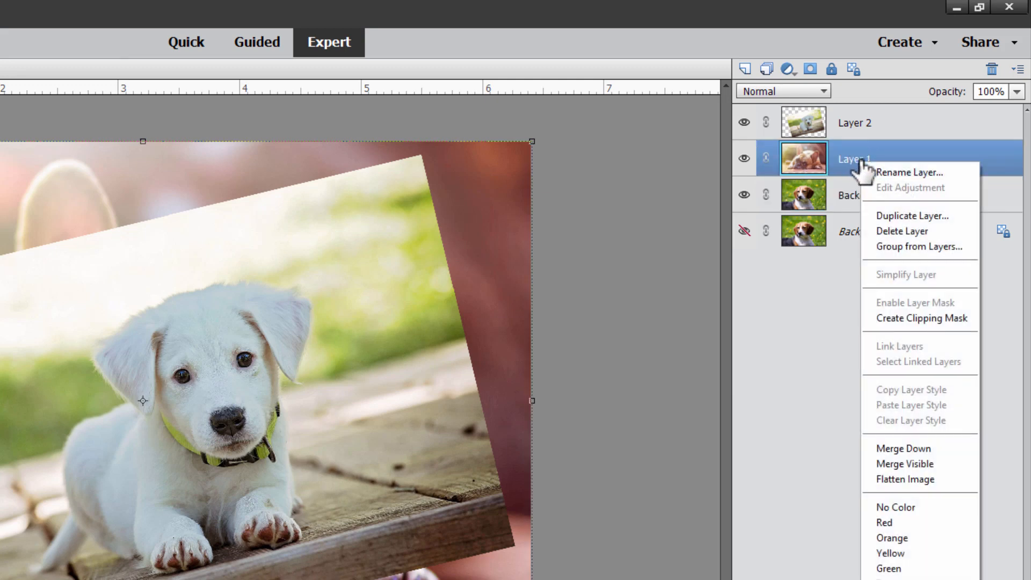
{"action": "left_click", "coordinate": [892, 215]}
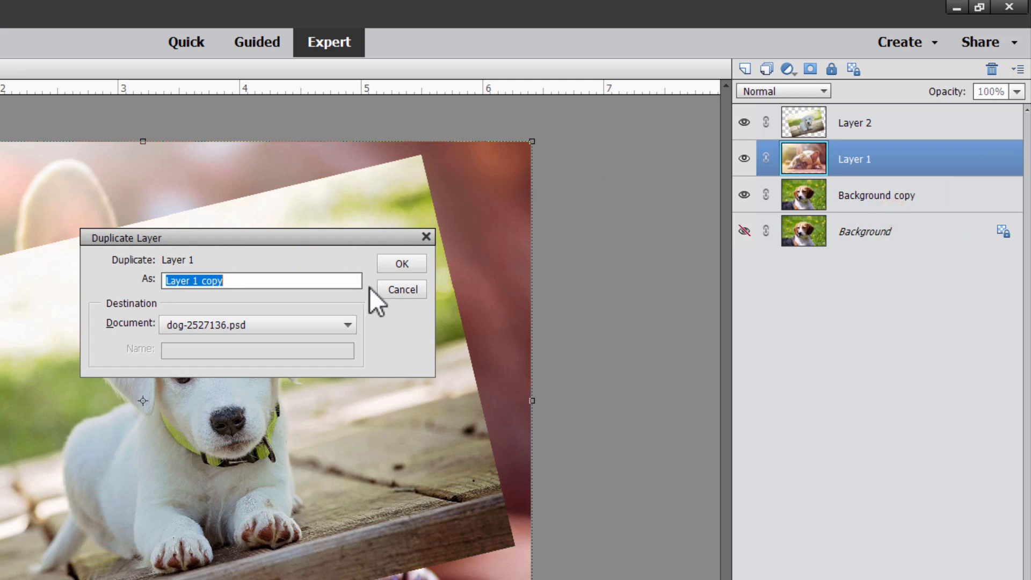
{"action": "left_click", "coordinate": [395, 264]}
{"action": "left_click", "coordinate": [743, 194]}
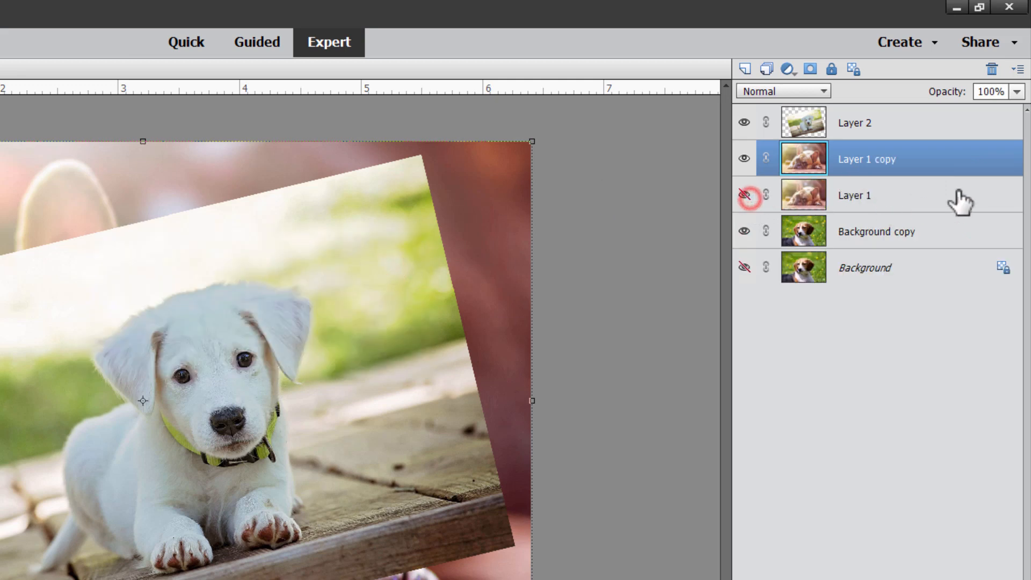
Step: Move the hidden Layer 1 below Background copy in the layer stack
{"action": "left_click", "coordinate": [913, 194]}
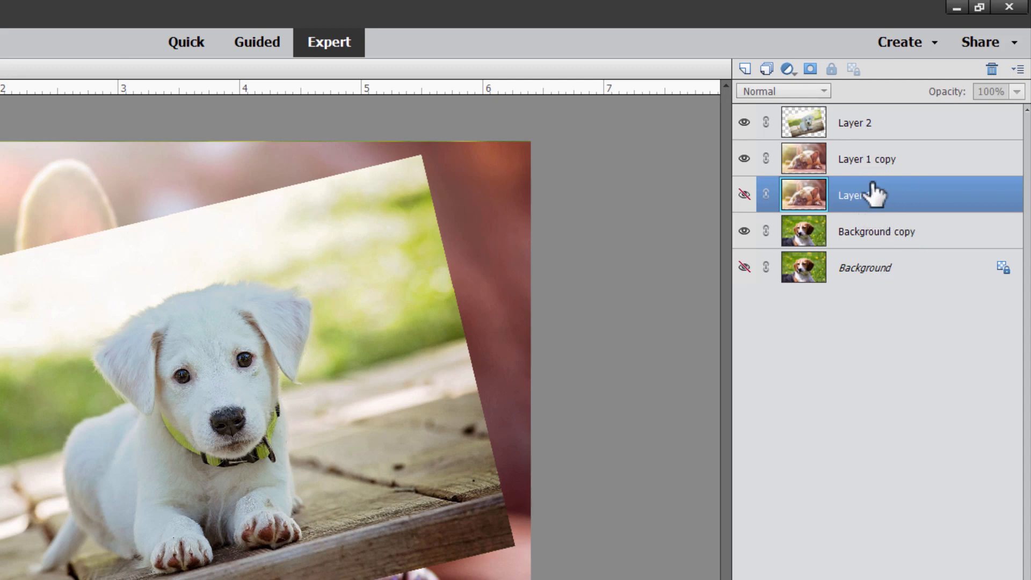
{"action": "left_click_drag", "start_coordinate": [885, 203], "coordinate": [883, 252]}
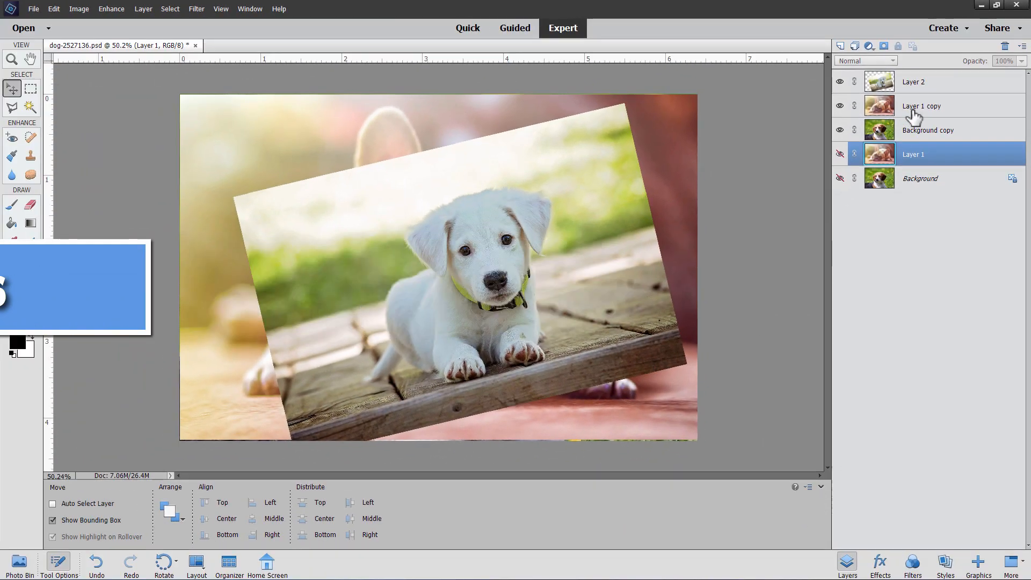
Step: Scale the bulldog photo on Layer 1 copy proportionally to about 74% and place it over the canvas's upper-left corner
{"action": "left_click", "coordinate": [907, 111]}
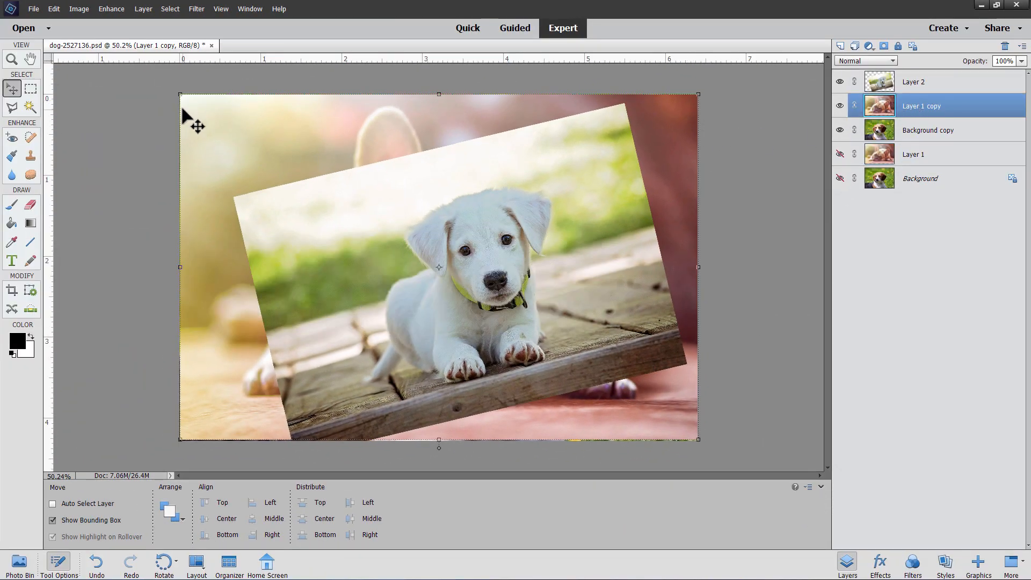
{"action": "left_click_drag", "start_coordinate": [179, 96], "coordinate": [314, 190]}
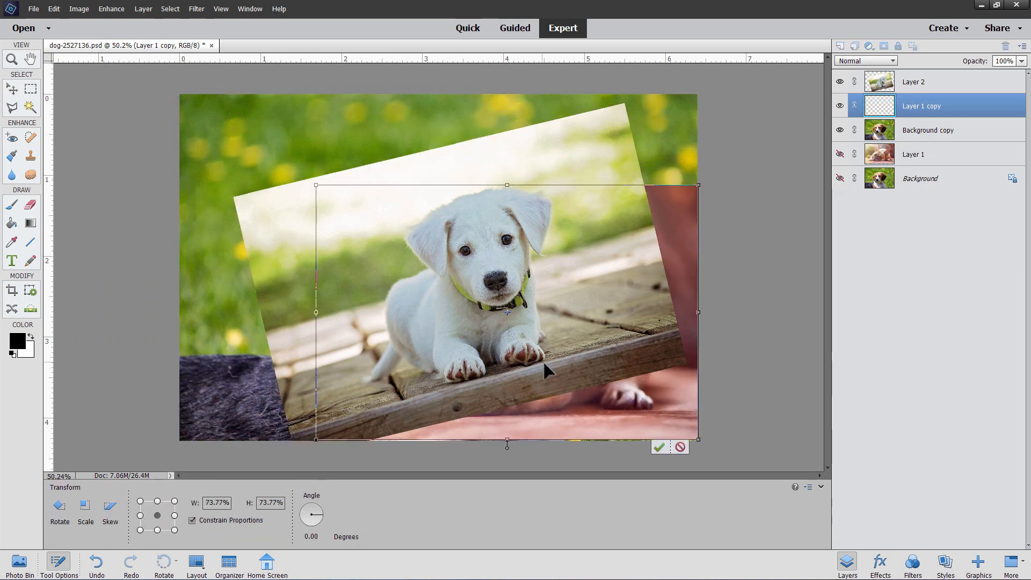
{"action": "left_click_drag", "start_coordinate": [587, 417], "coordinate": [390, 312]}
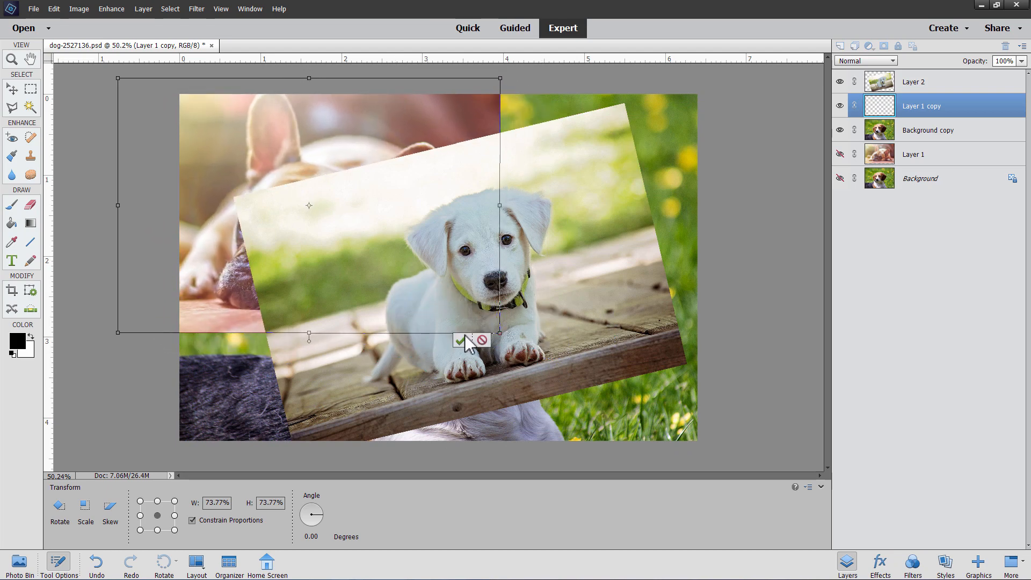
{"action": "left_click", "coordinate": [461, 340]}
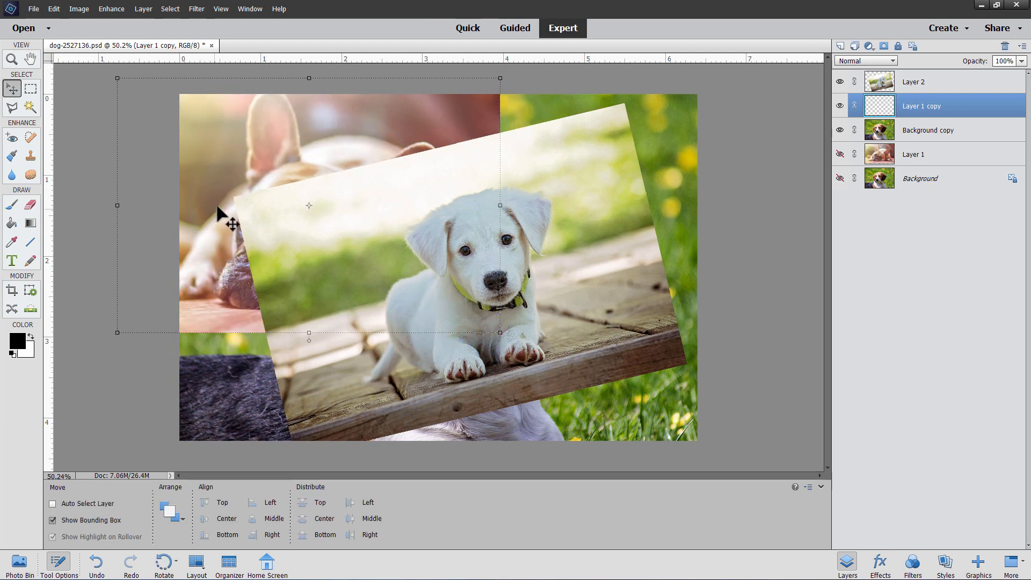
Step: Move Layer 1 copy above Layer 2 in the layer stack and toggle the visibility of Background copy off and back on
{"action": "scroll", "coordinate": [422, 231], "scroll_direction": "up", "scroll_amount": 1}
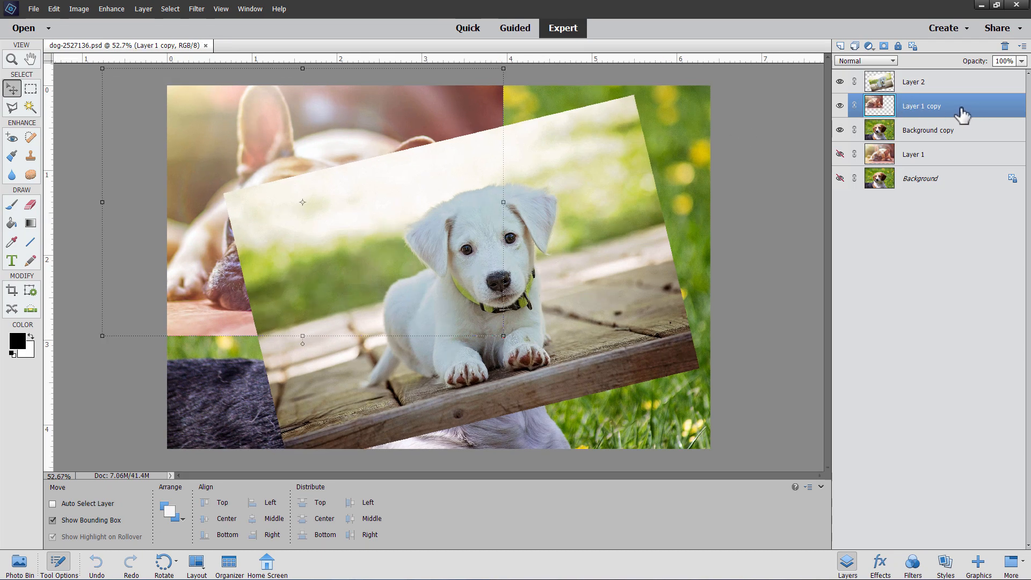
{"action": "left_click_drag", "start_coordinate": [962, 113], "coordinate": [955, 94]}
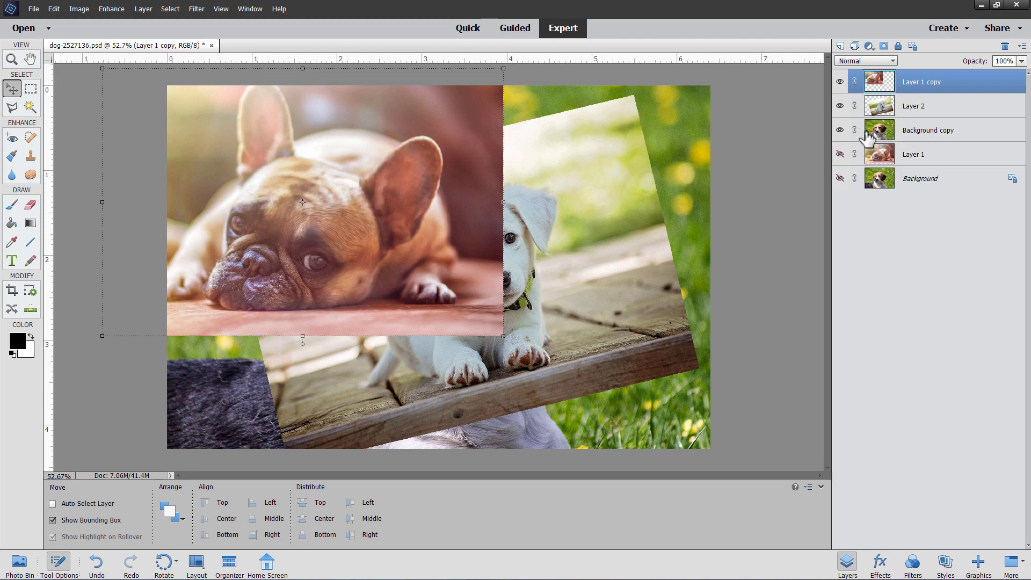
{"action": "left_click", "coordinate": [840, 130]}
{"action": "left_click", "coordinate": [840, 130]}
{"action": "left_click", "coordinate": [840, 130]}
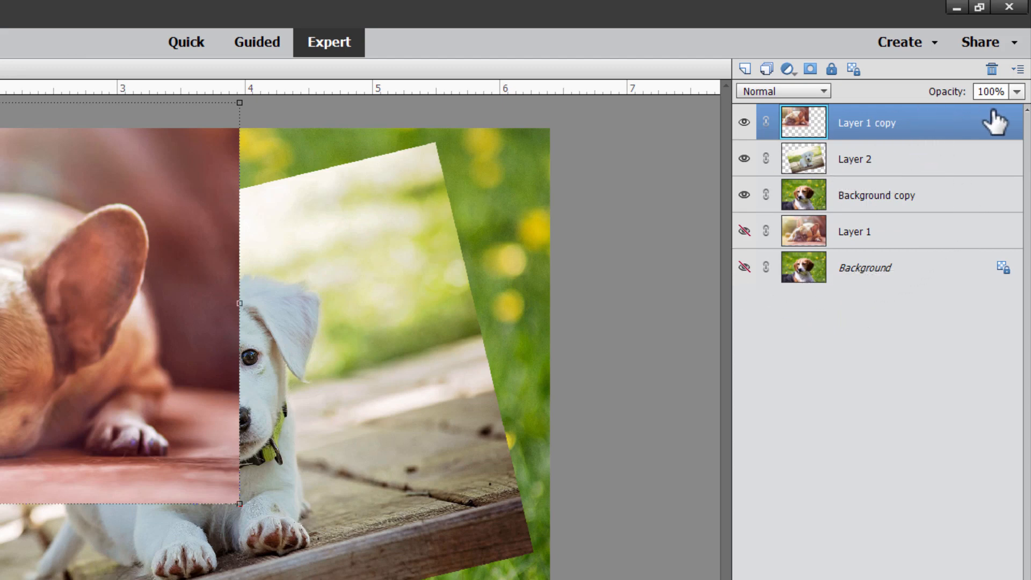
Step: Set the Layers panel thumbnail size to the smallest preview option
{"action": "left_click", "coordinate": [1018, 70]}
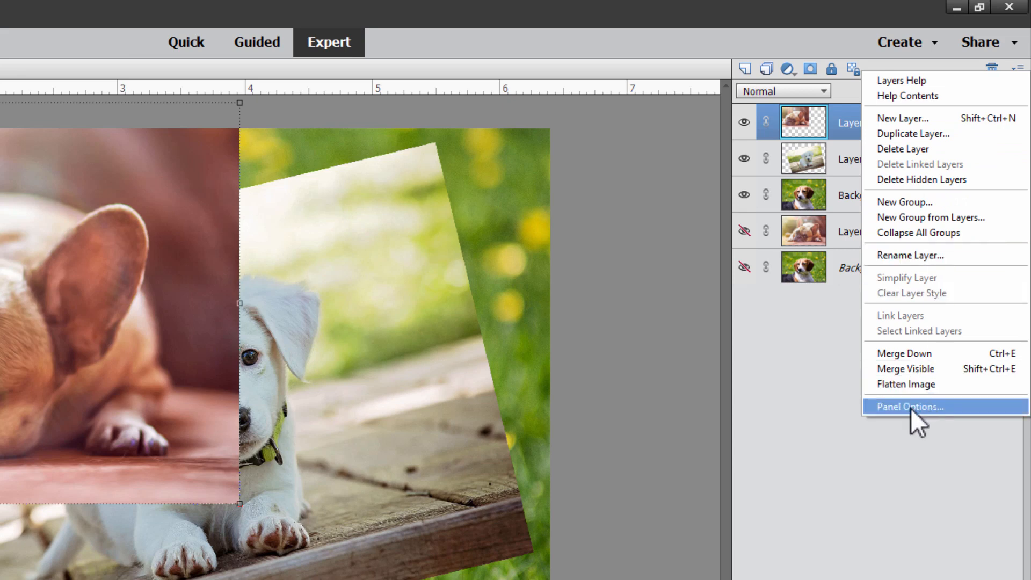
{"action": "left_click", "coordinate": [954, 405]}
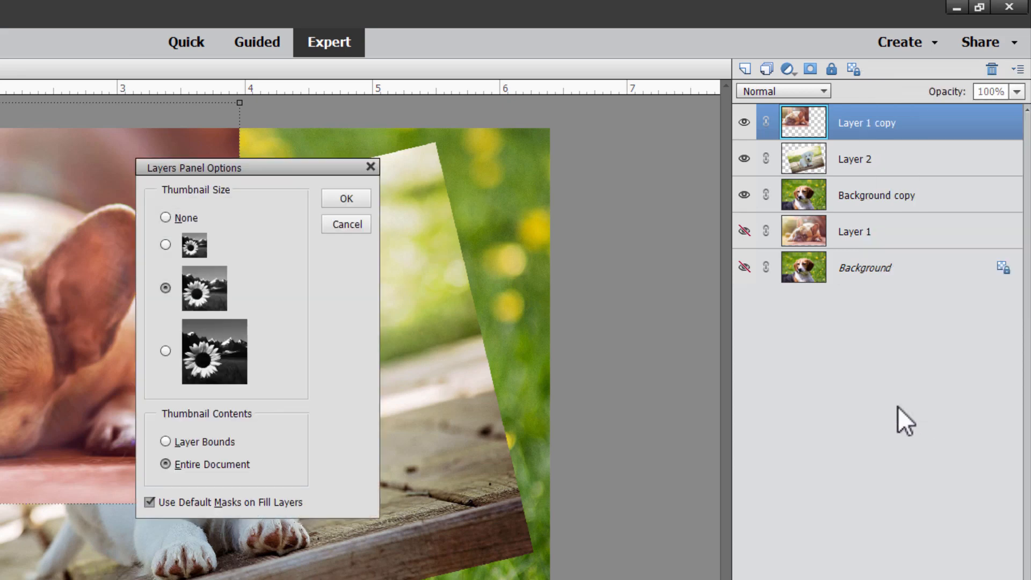
{"action": "left_click_drag", "start_coordinate": [260, 164], "coordinate": [438, 219]}
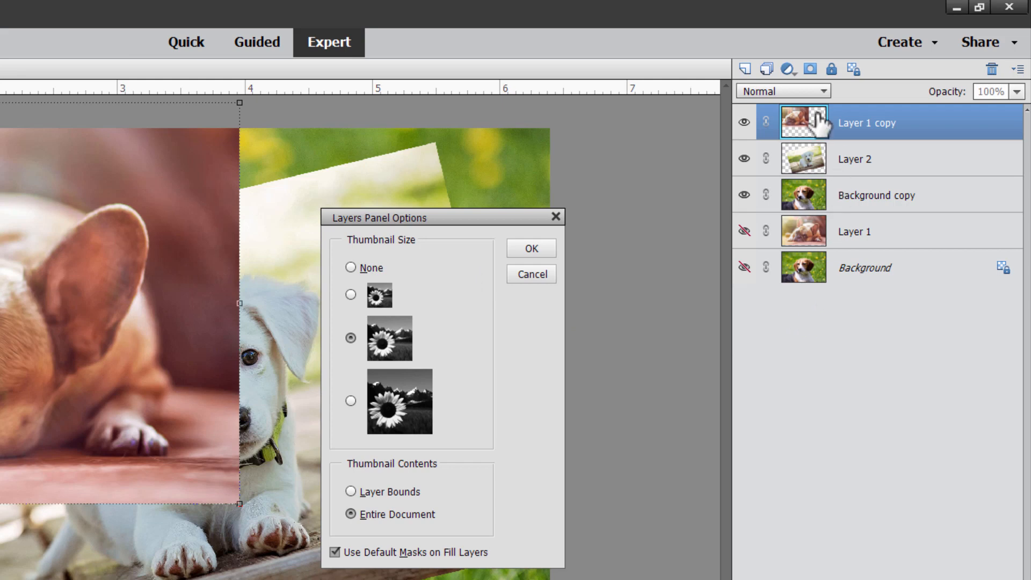
{"action": "left_click", "coordinate": [351, 295]}
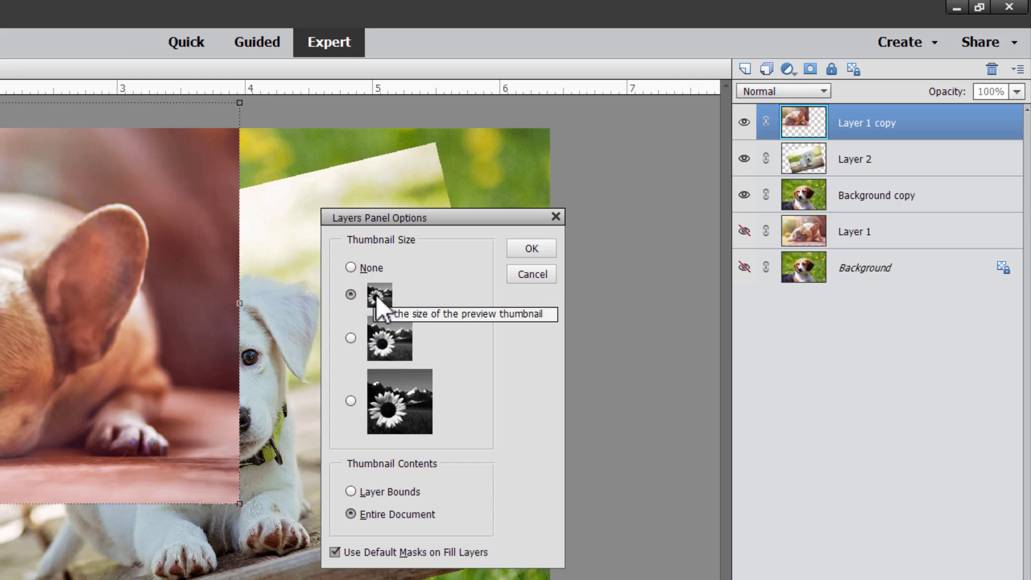
{"action": "left_click", "coordinate": [534, 250]}
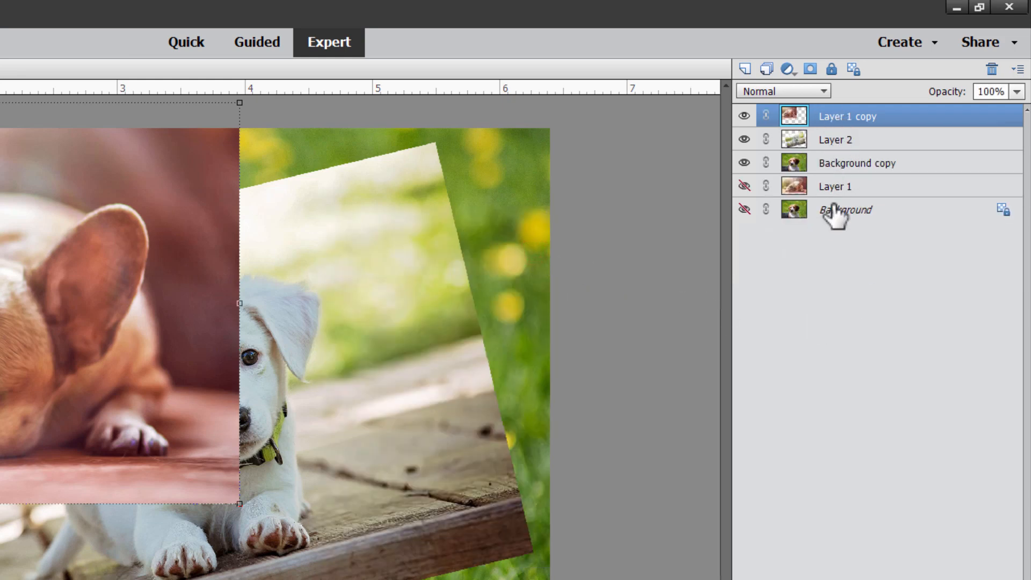
Step: Set the Layers panel thumbnail size to None
{"action": "left_click", "coordinate": [1017, 69]}
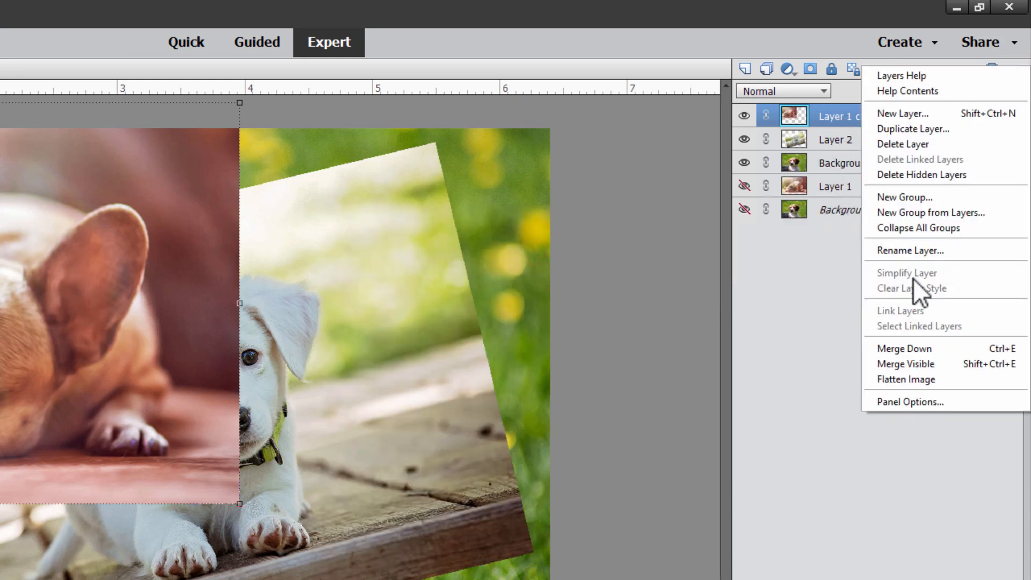
{"action": "left_click", "coordinate": [888, 400]}
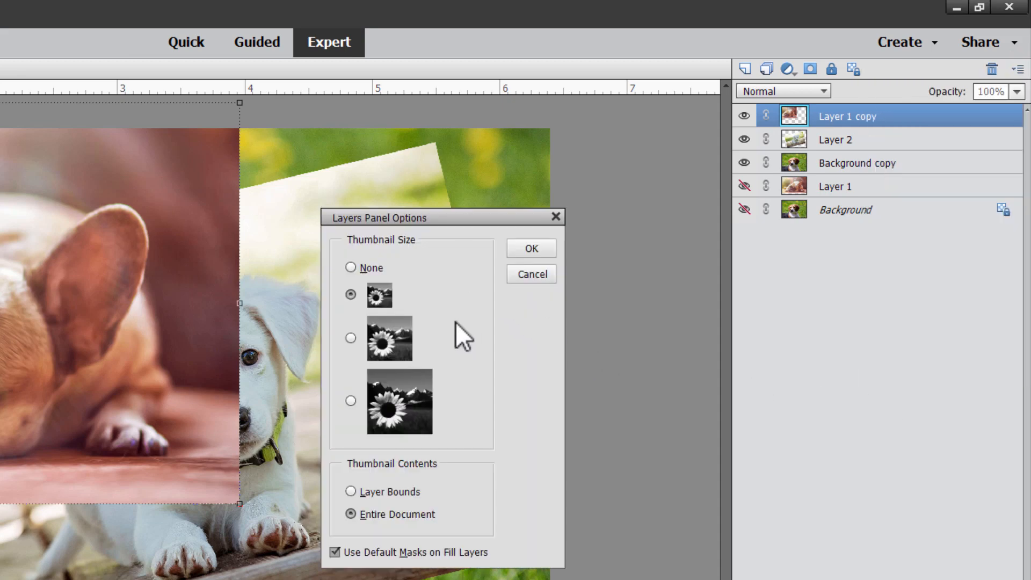
{"action": "left_click", "coordinate": [351, 267]}
{"action": "left_click", "coordinate": [531, 248]}
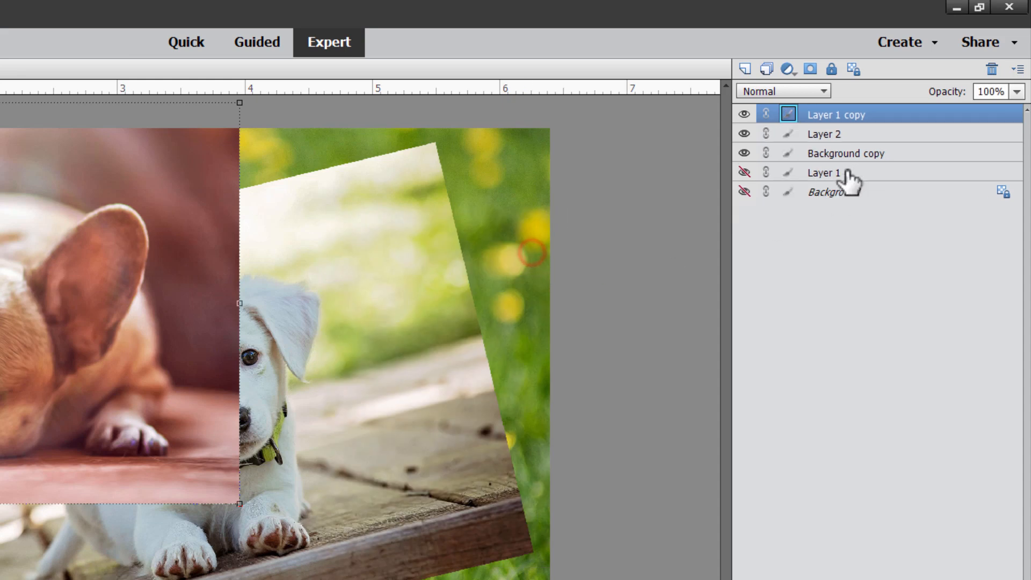
Step: Set the Layers panel thumbnail size to the largest preview option
{"action": "left_click", "coordinate": [1017, 69]}
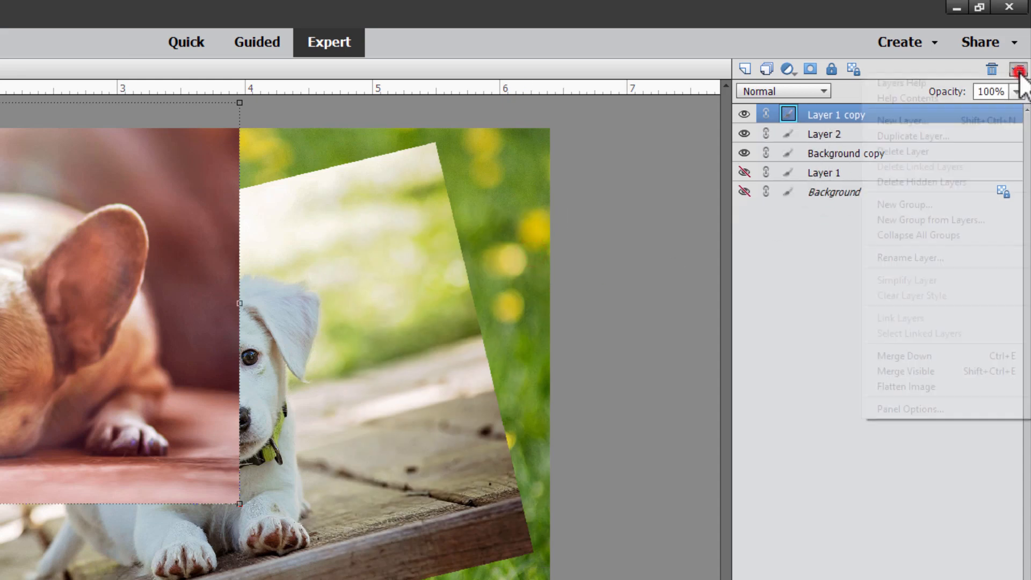
{"action": "left_click", "coordinate": [927, 411]}
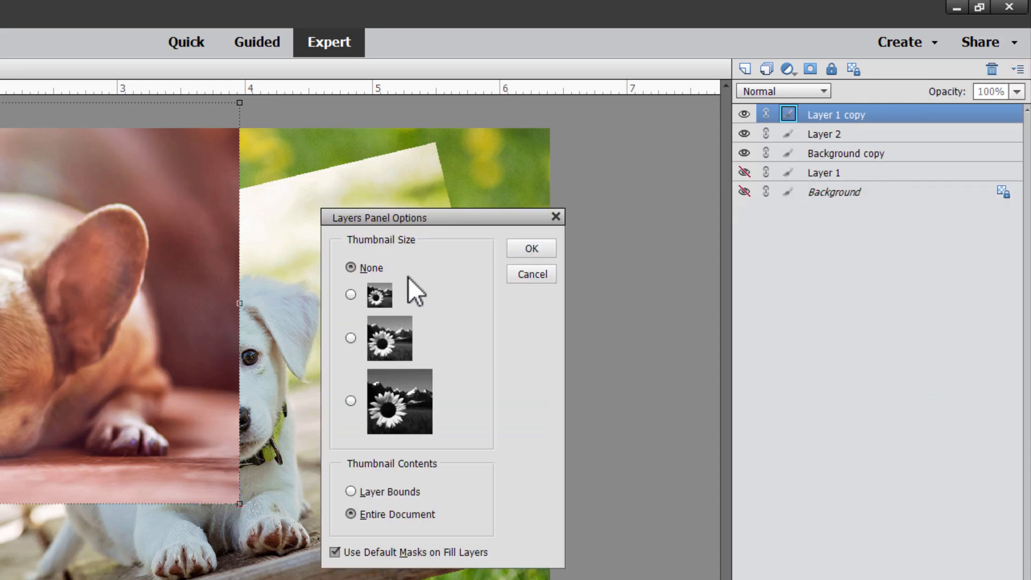
{"action": "left_click", "coordinate": [350, 400]}
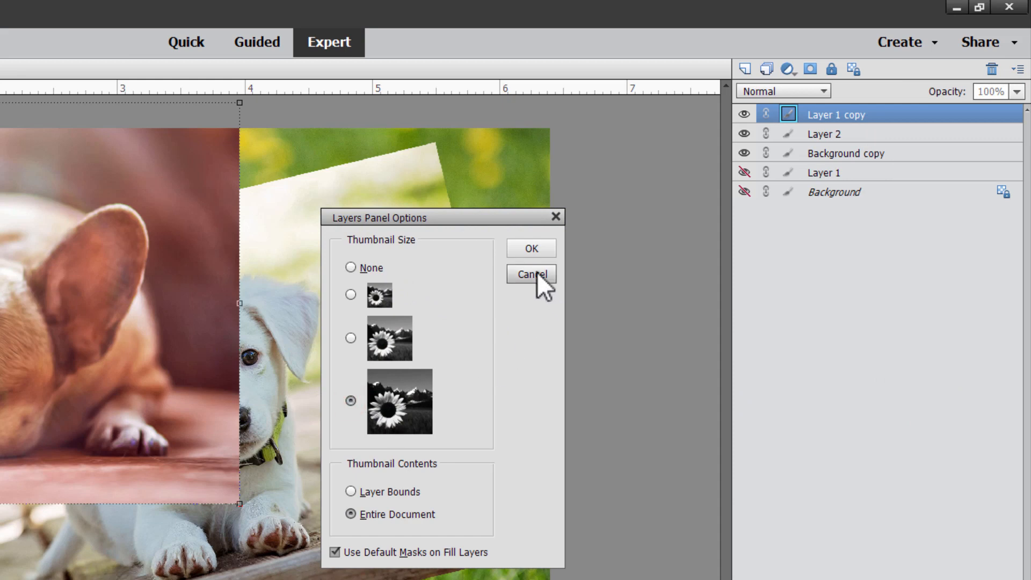
{"action": "left_click", "coordinate": [532, 248]}
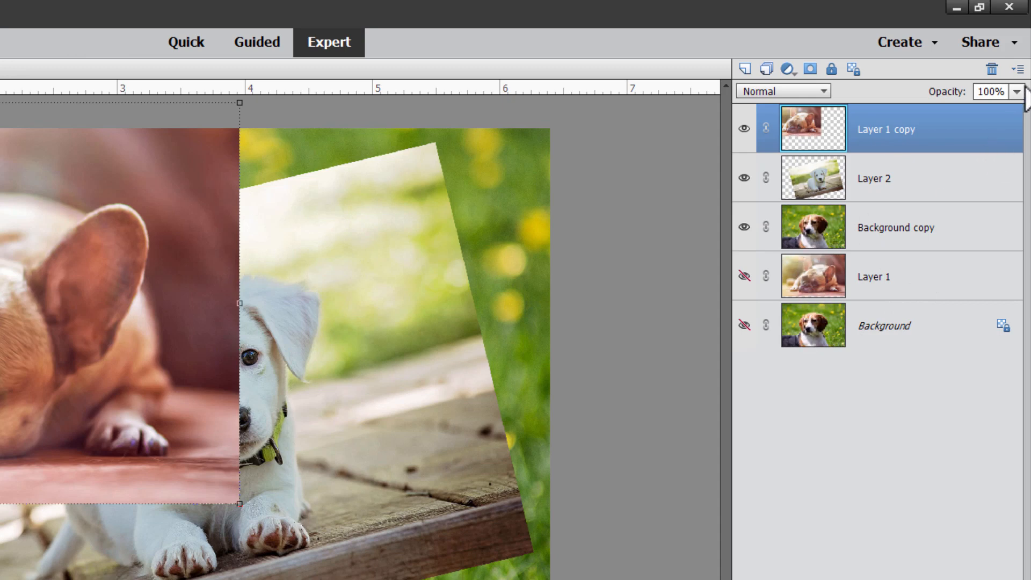
Step: Change the Layers panel thumbnail contents to Layer Bounds
{"action": "left_click", "coordinate": [1017, 71]}
{"action": "left_click", "coordinate": [923, 405]}
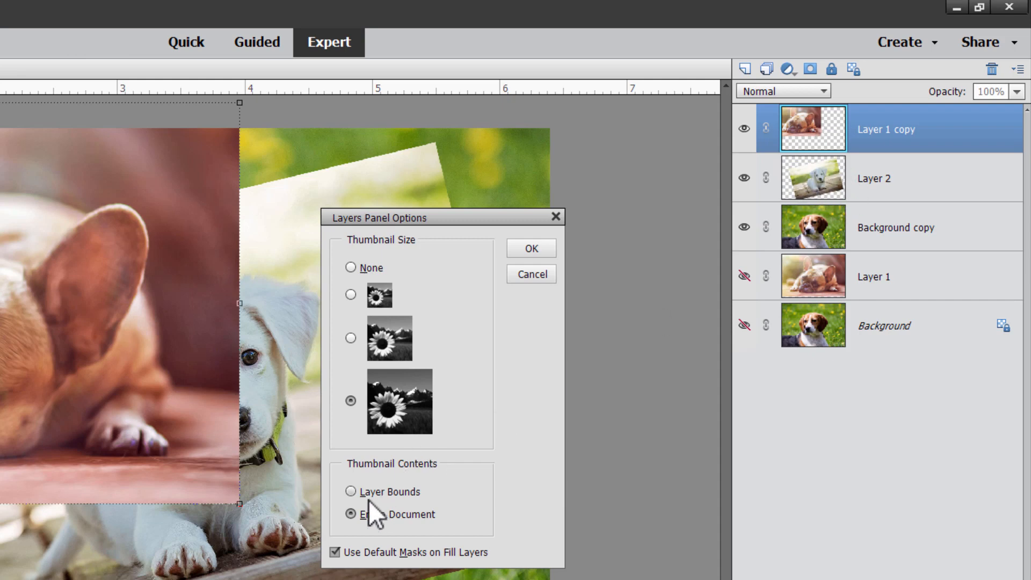
{"action": "left_click", "coordinate": [350, 492]}
{"action": "left_click", "coordinate": [530, 248]}
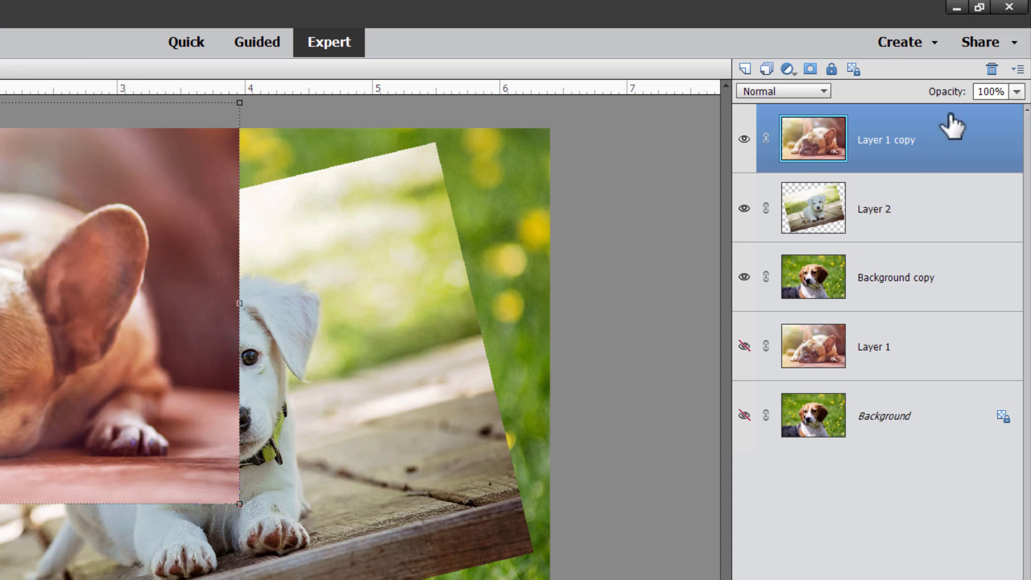
Step: Return the Layers panel thumbnail contents to Entire Document, keeping Use Default Masks on Fill Layers enabled
{"action": "left_click", "coordinate": [1017, 69]}
{"action": "left_click", "coordinate": [914, 402]}
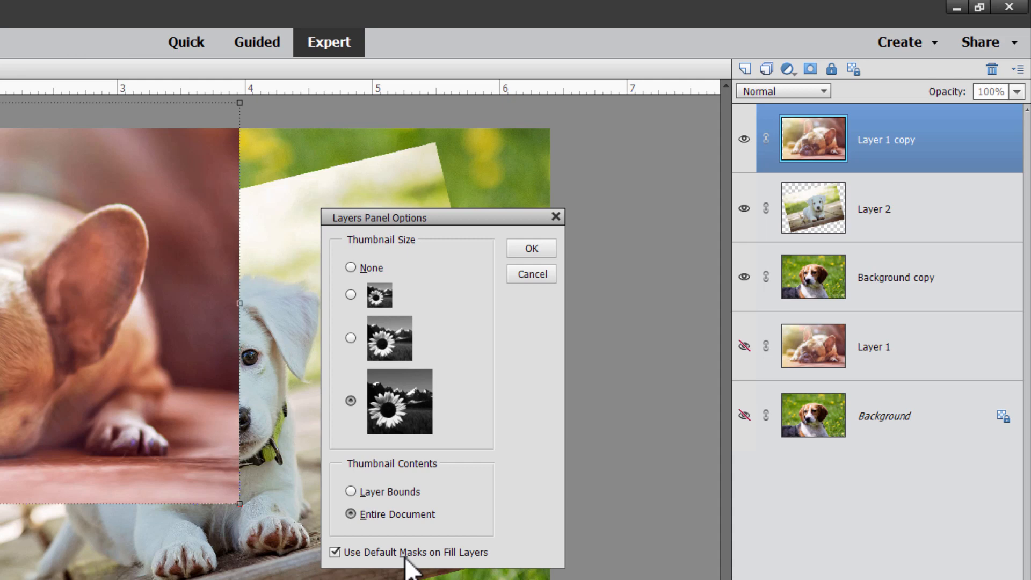
{"action": "left_click", "coordinate": [535, 249]}
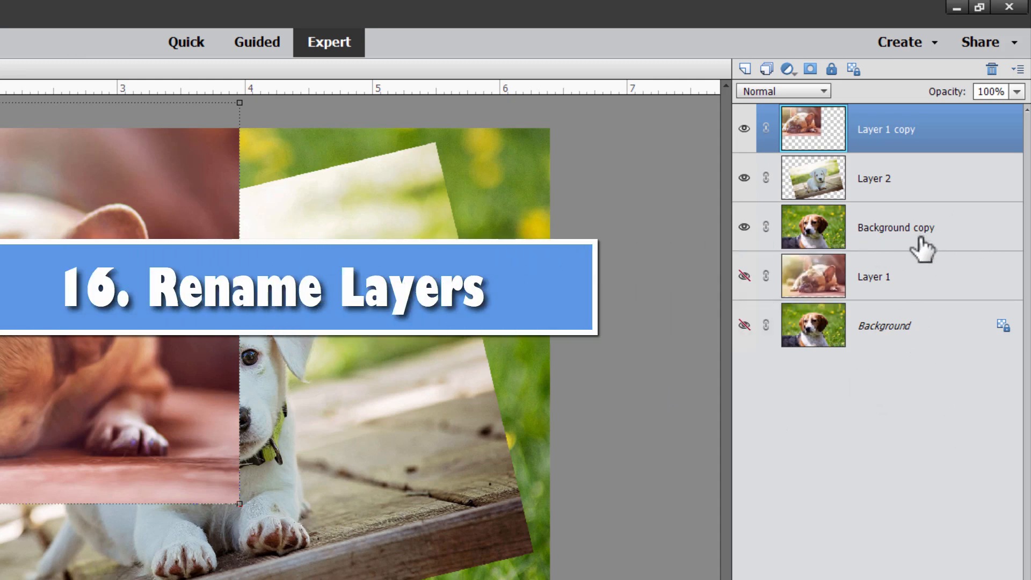
Step: Rename the Background copy layer to Background by removing the word copy from its name
{"action": "double_click", "coordinate": [879, 230]}
{"action": "left_click", "coordinate": [901, 230]}
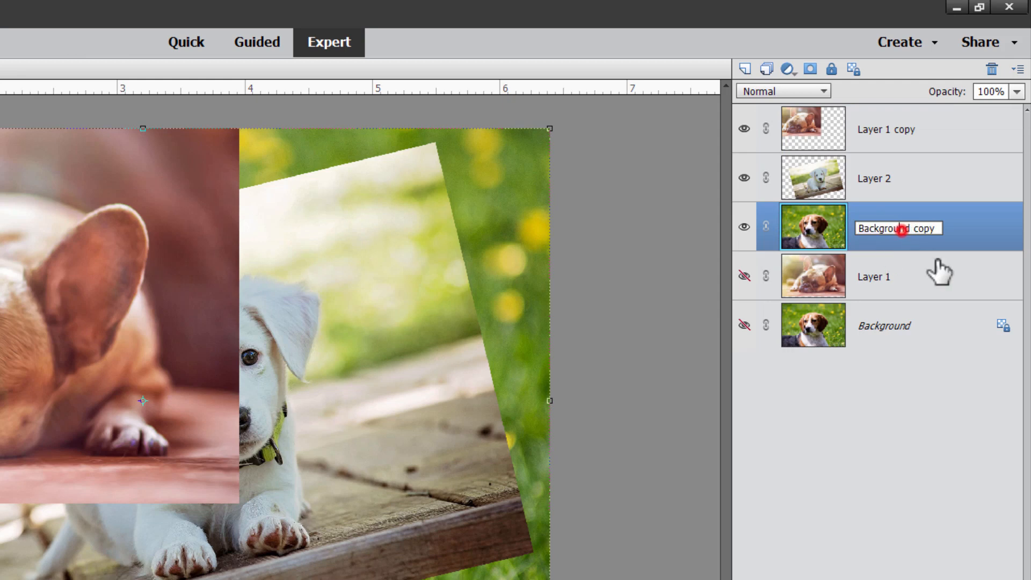
{"action": "left_click_drag", "start_coordinate": [937, 228], "coordinate": [859, 252]}
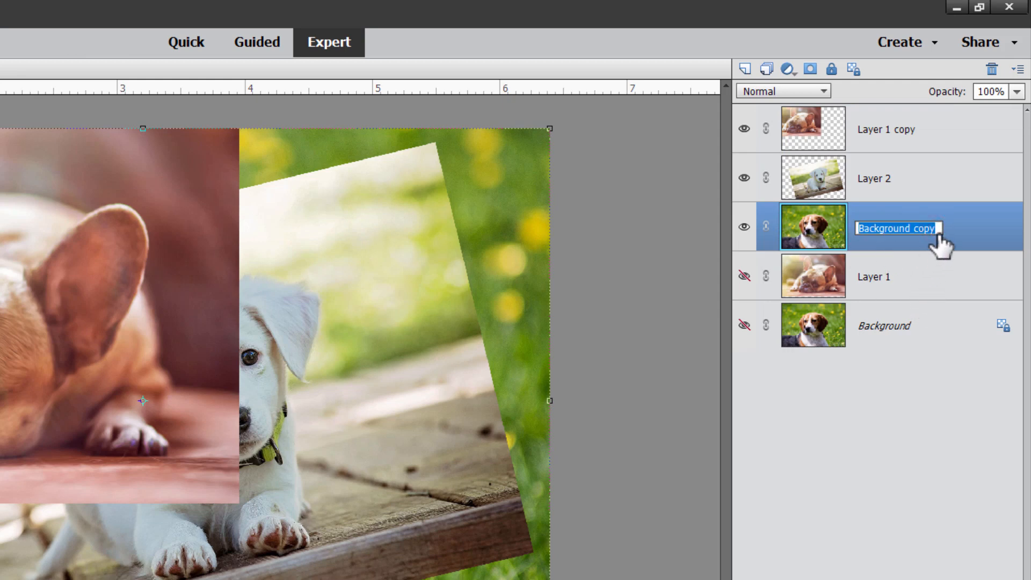
{"action": "left_click", "coordinate": [936, 231]}
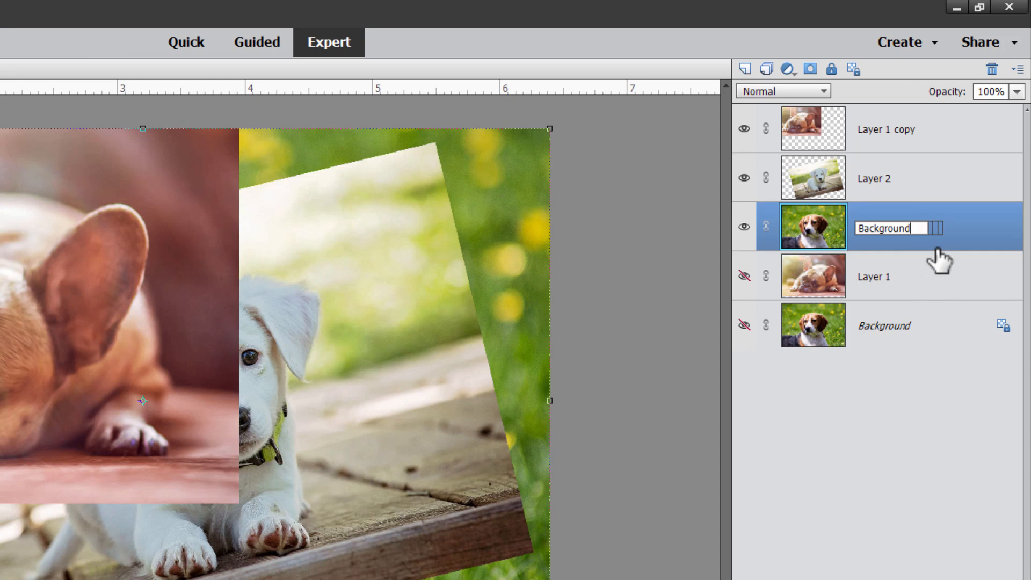
{"action": "type", "text": "d"}
{"action": "left_click", "coordinate": [965, 232]}
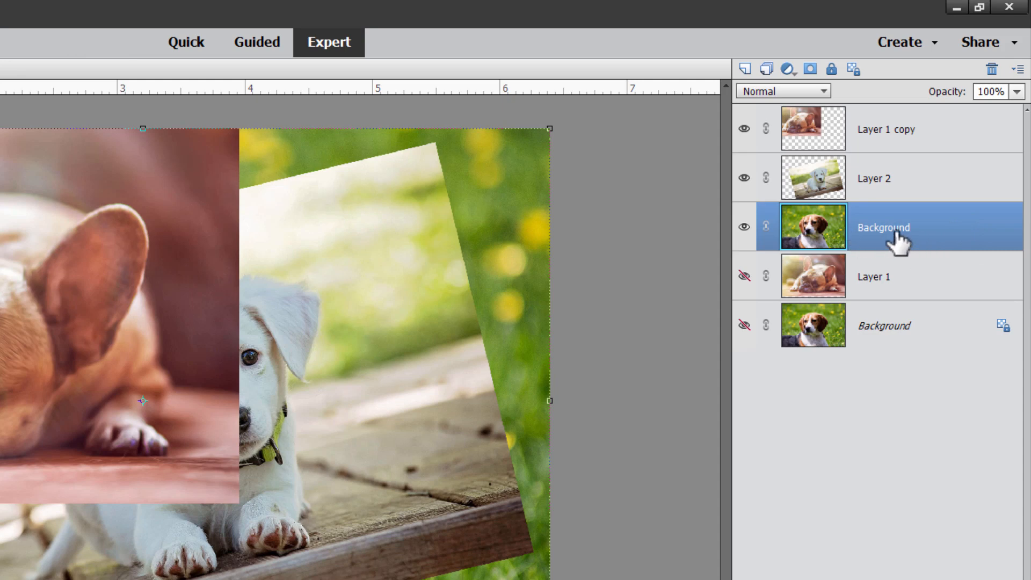
Step: Rename Layer 2 to White Dog and Layer 1 copy to French Bulldog
{"action": "double_click", "coordinate": [874, 179]}
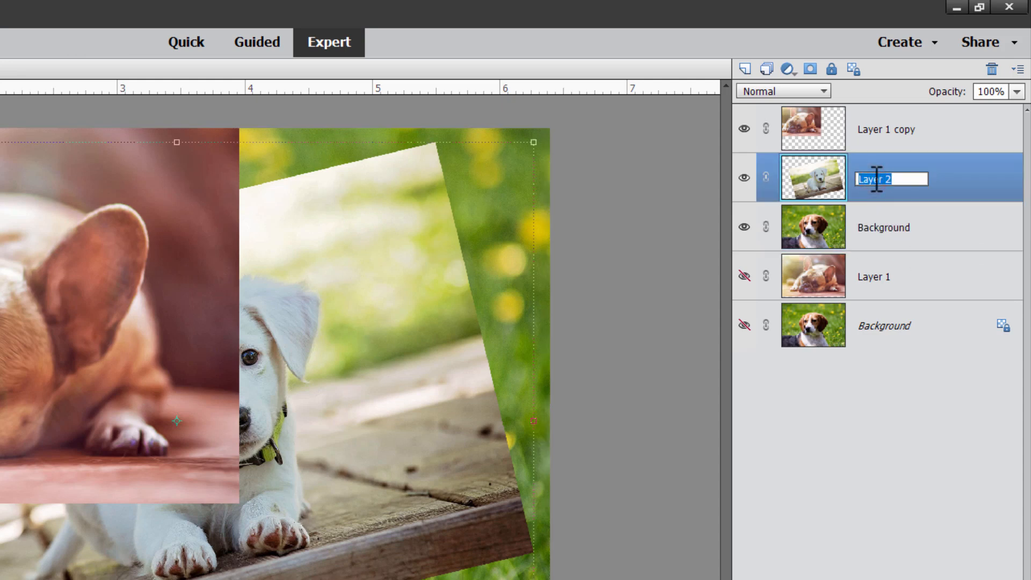
{"action": "type", "text": "White Dog"}
{"action": "left_click", "coordinate": [942, 191]}
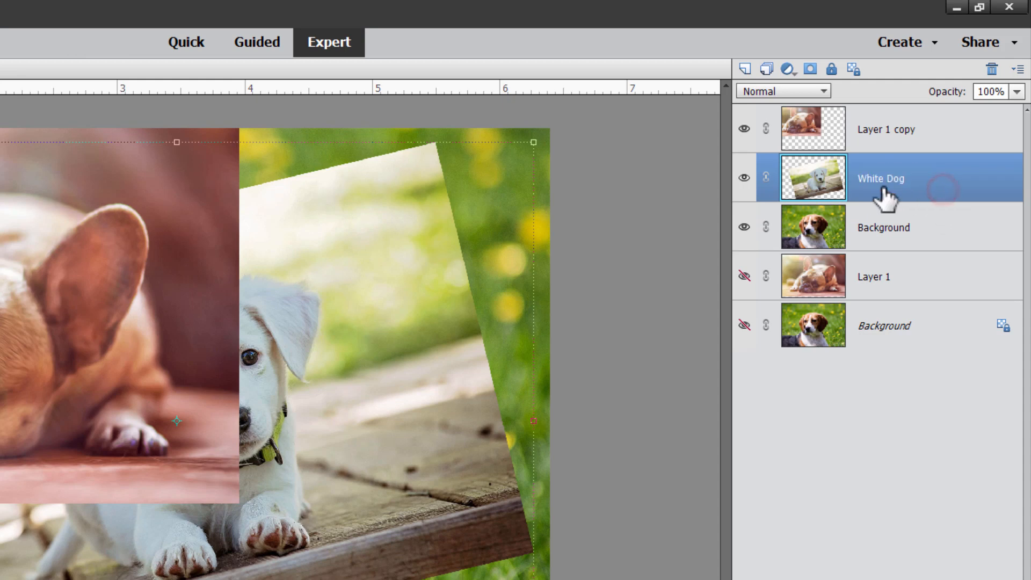
{"action": "double_click", "coordinate": [880, 130]}
{"action": "type", "text": "French Bulldog"}
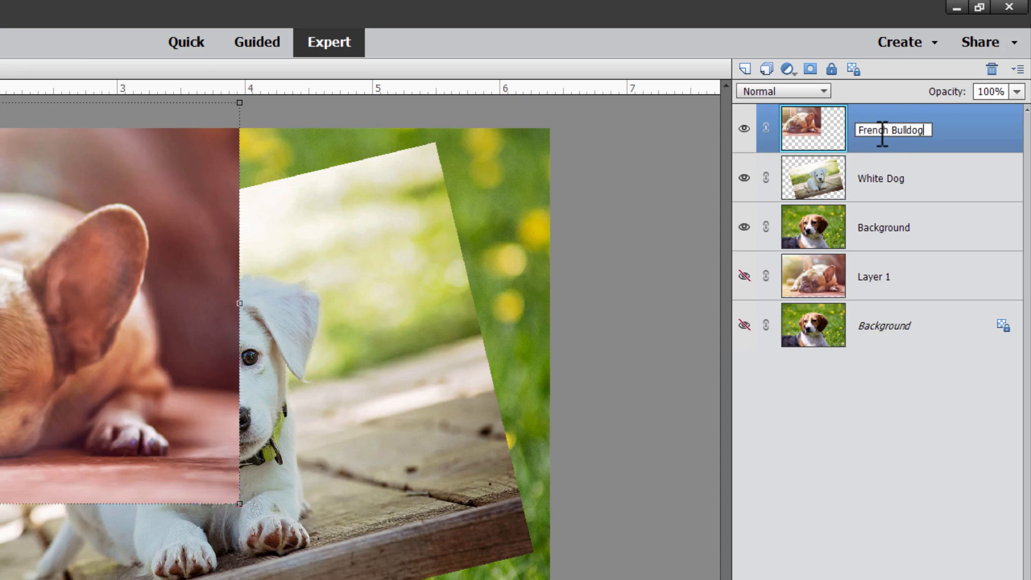
{"action": "left_click", "coordinate": [982, 138]}
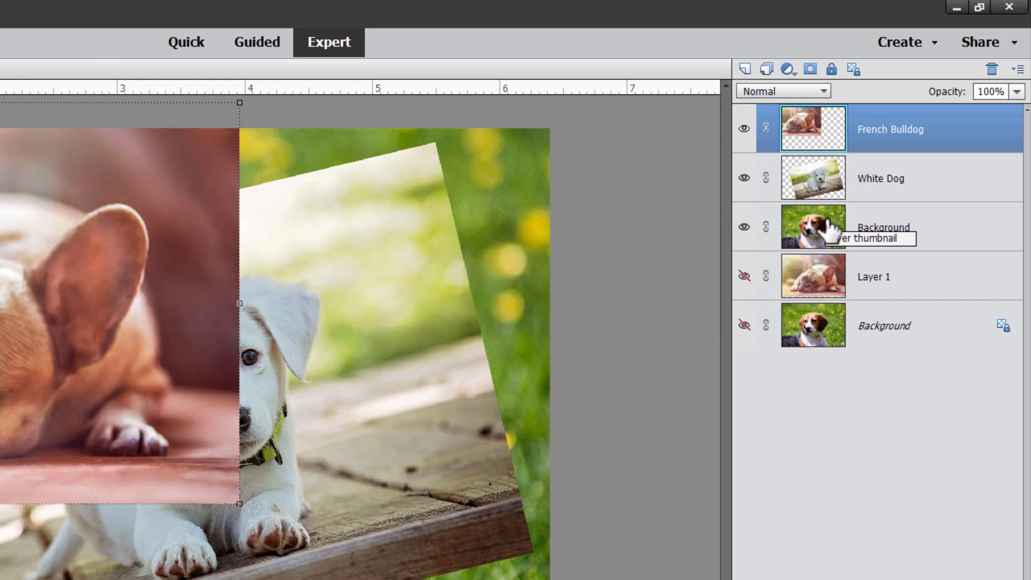
Step: Tag the visible Background layer with the Orange colour label and set it back to No Color
{"action": "right_click", "coordinate": [806, 235]}
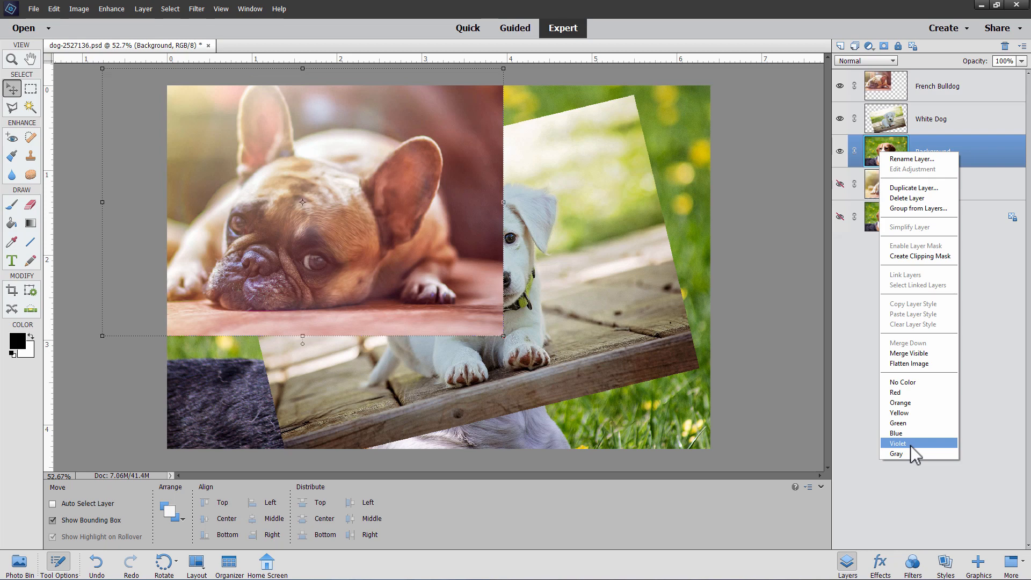
{"action": "left_click", "coordinate": [900, 402]}
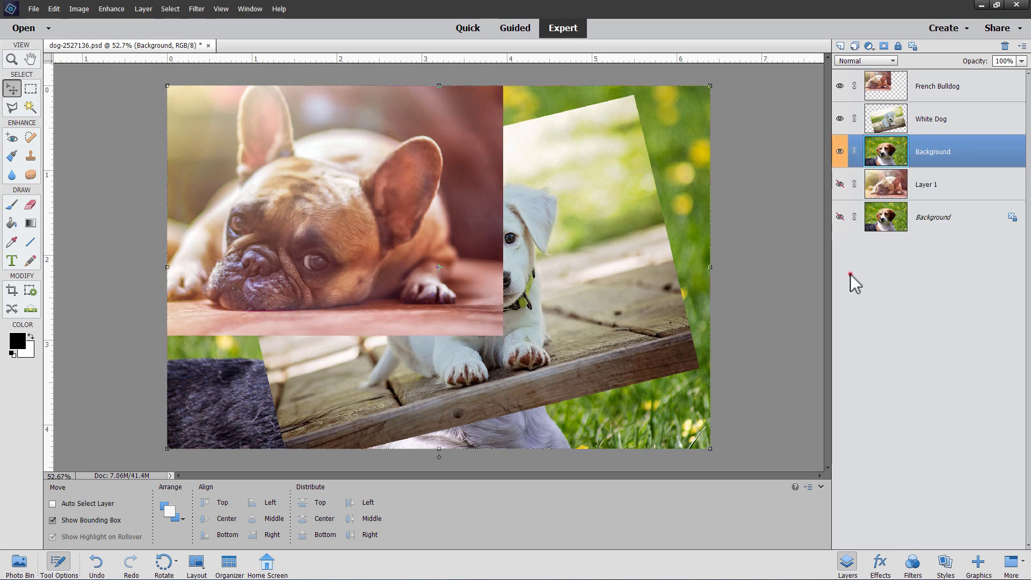
{"action": "left_click", "coordinate": [948, 182]}
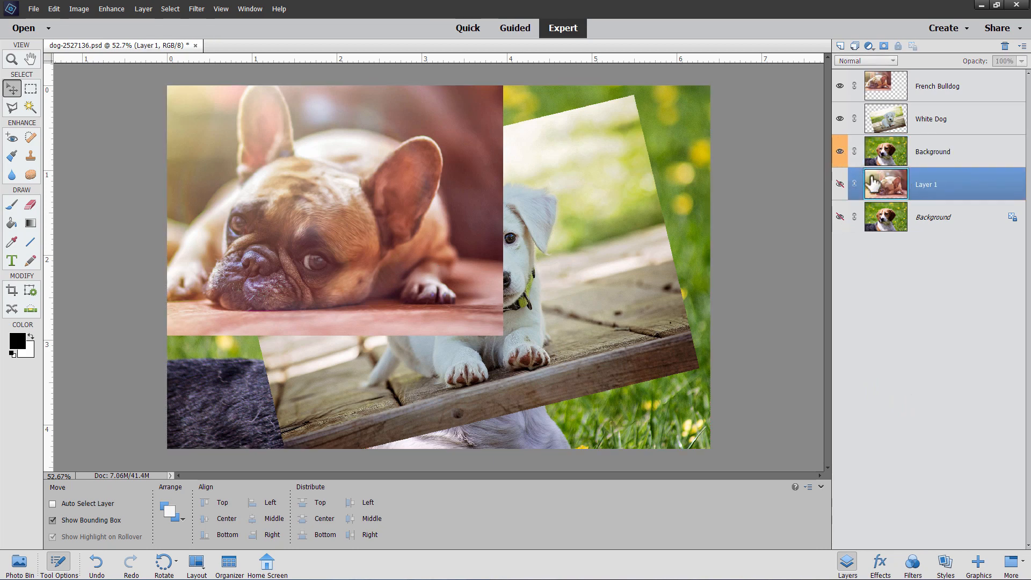
{"action": "left_click", "coordinate": [959, 159]}
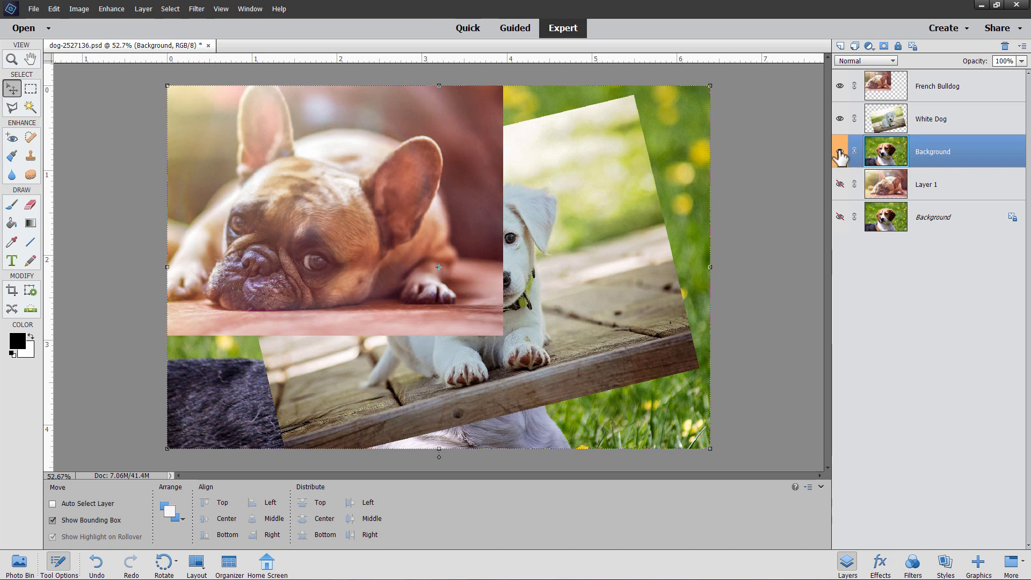
{"action": "right_click", "coordinate": [907, 155]}
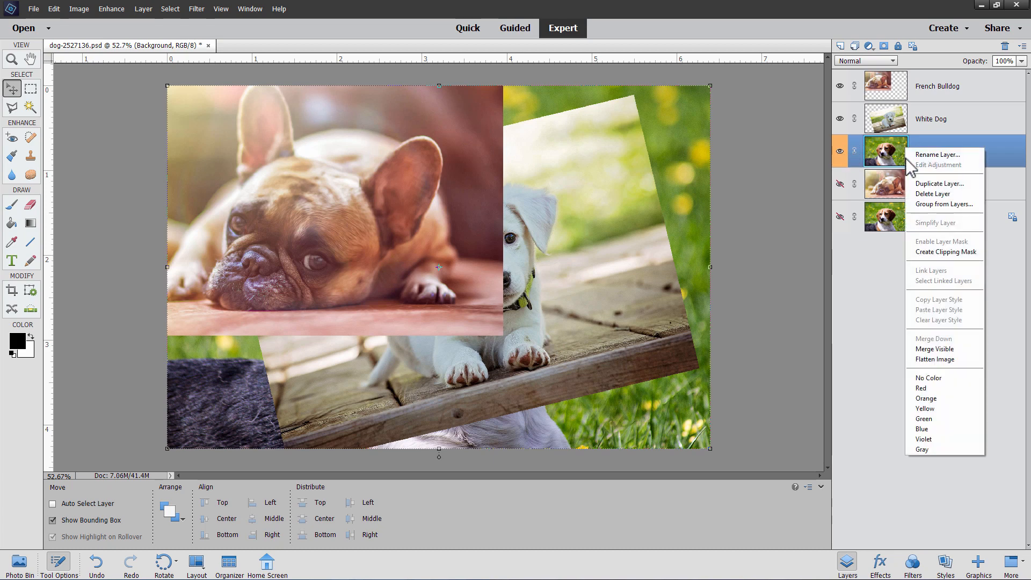
{"action": "left_click", "coordinate": [929, 377]}
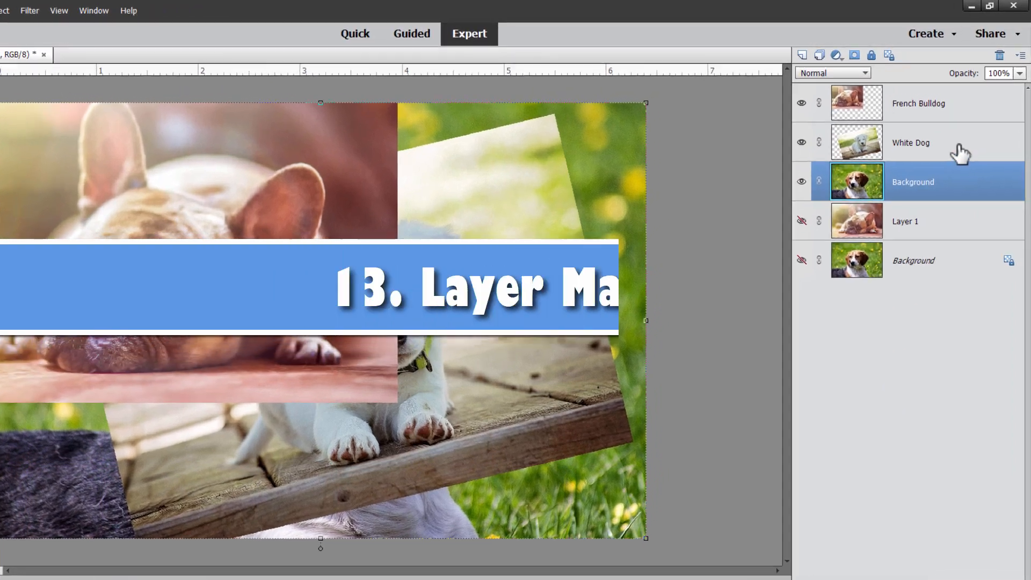
Step: Add a layer mask to the White Dog layer, hide French Bulldog, and make the mask the active editing target
{"action": "left_click", "coordinate": [966, 120]}
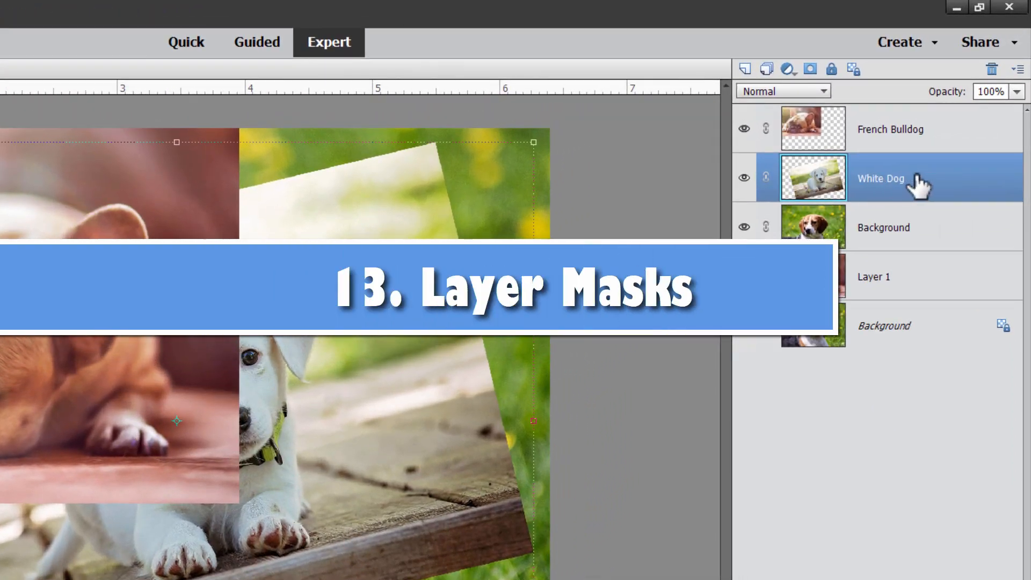
{"action": "left_click", "coordinate": [810, 70]}
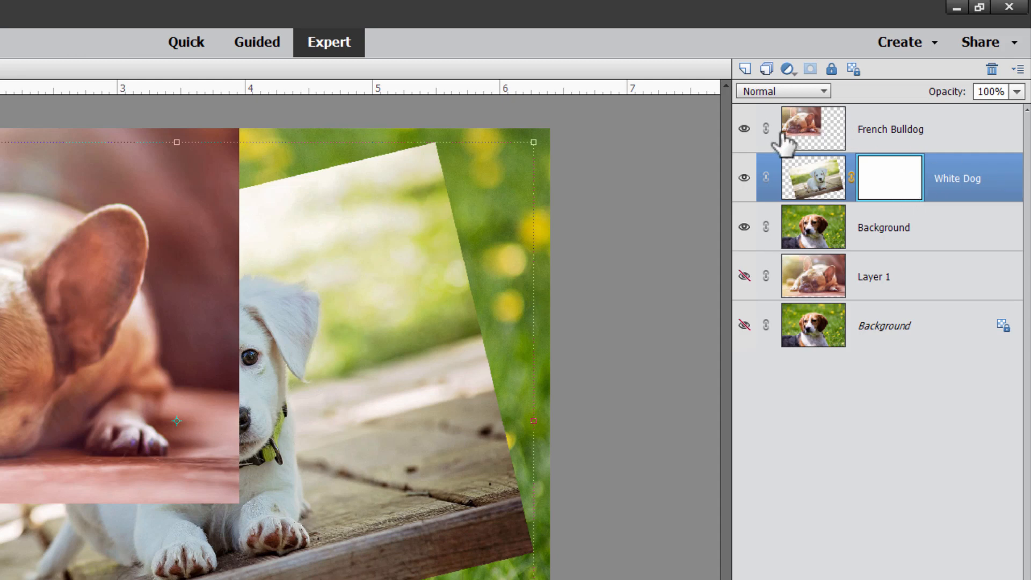
{"action": "left_click", "coordinate": [743, 130]}
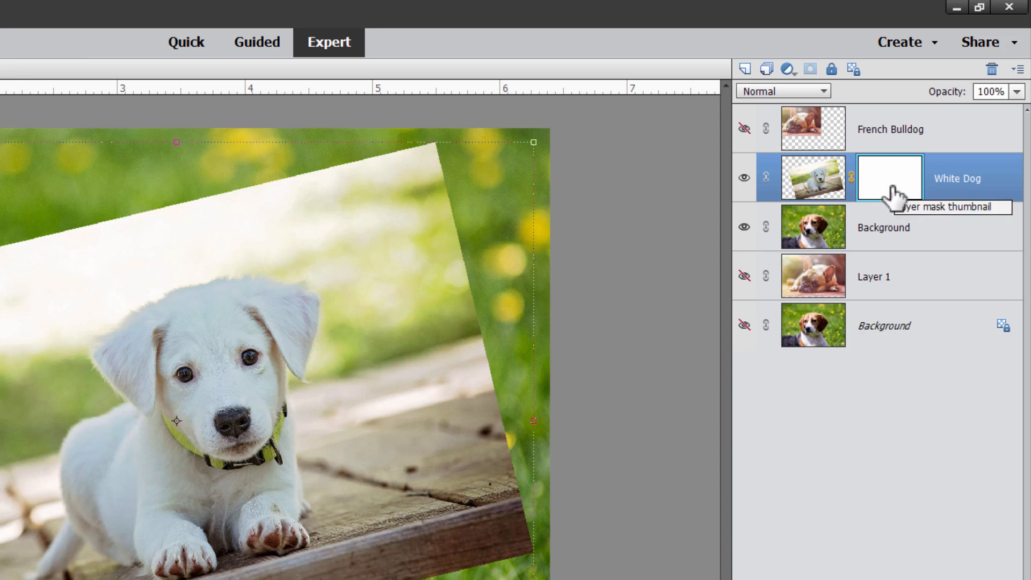
{"action": "left_click", "coordinate": [818, 178]}
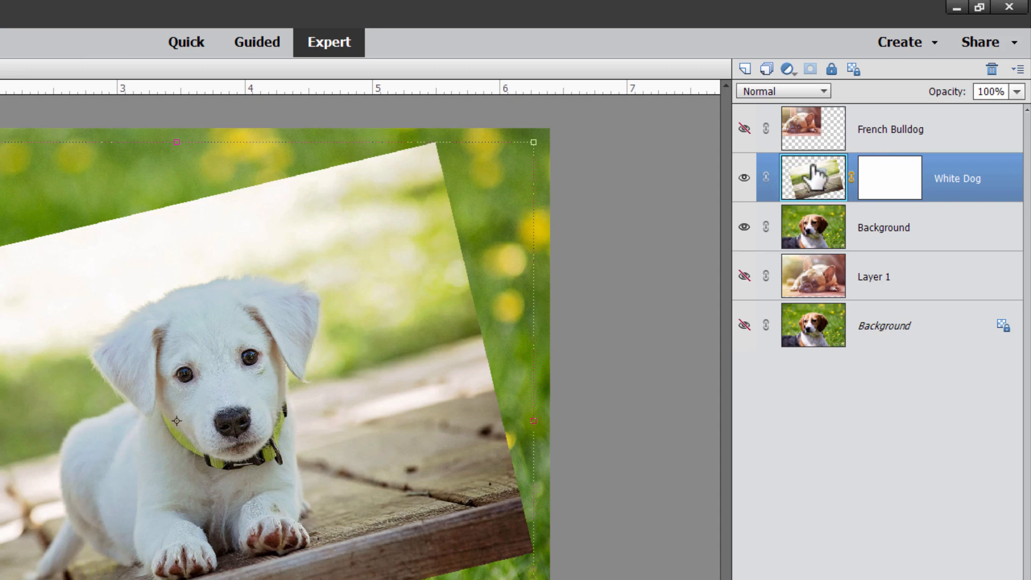
{"action": "left_click", "coordinate": [886, 183]}
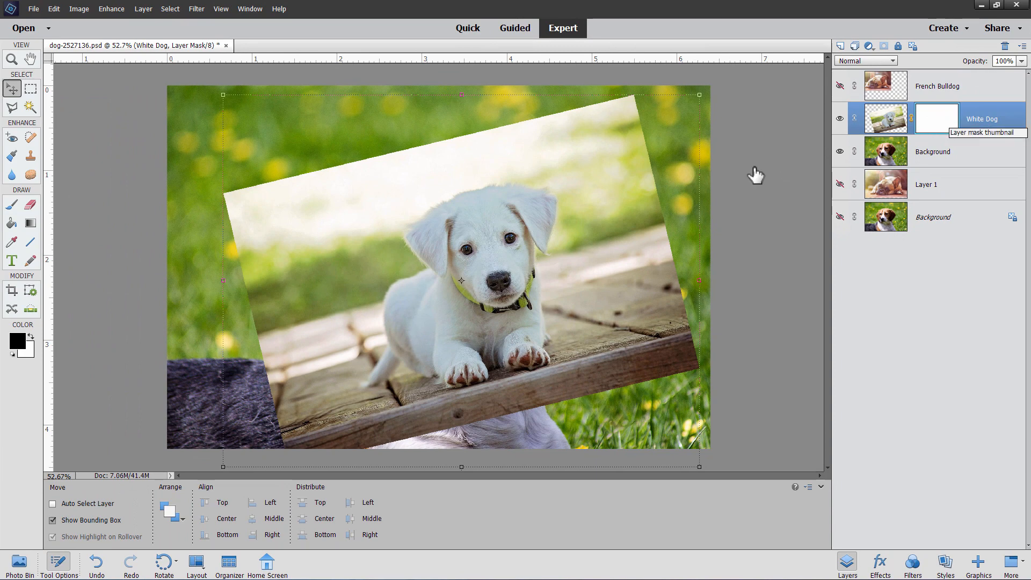
Step: Paint the White Dog mask with a 205 px black brush at 49% opacity over the planks beside the puppy
{"action": "left_click", "coordinate": [12, 205]}
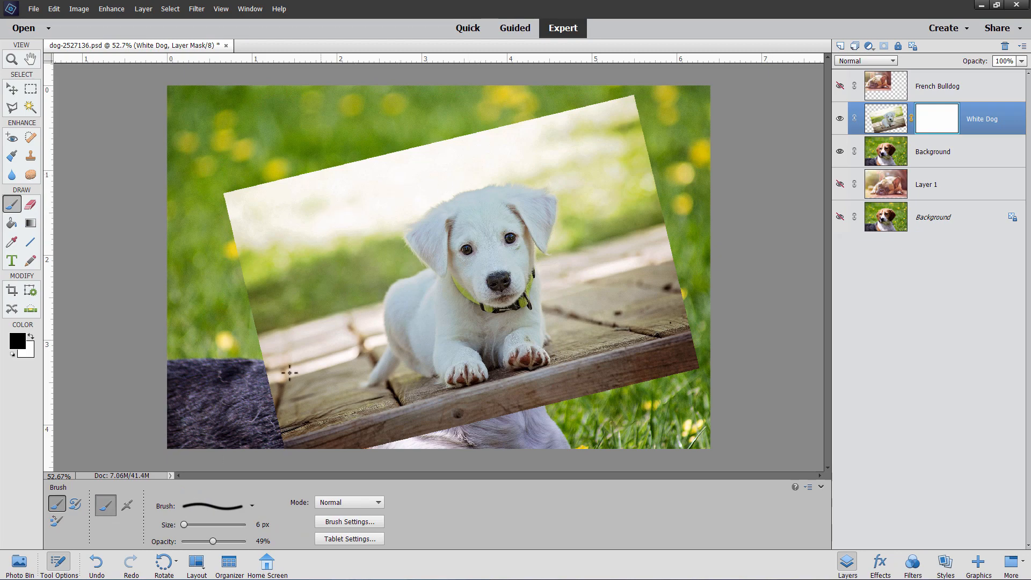
{"action": "left_click_drag", "start_coordinate": [189, 525], "coordinate": [241, 526]}
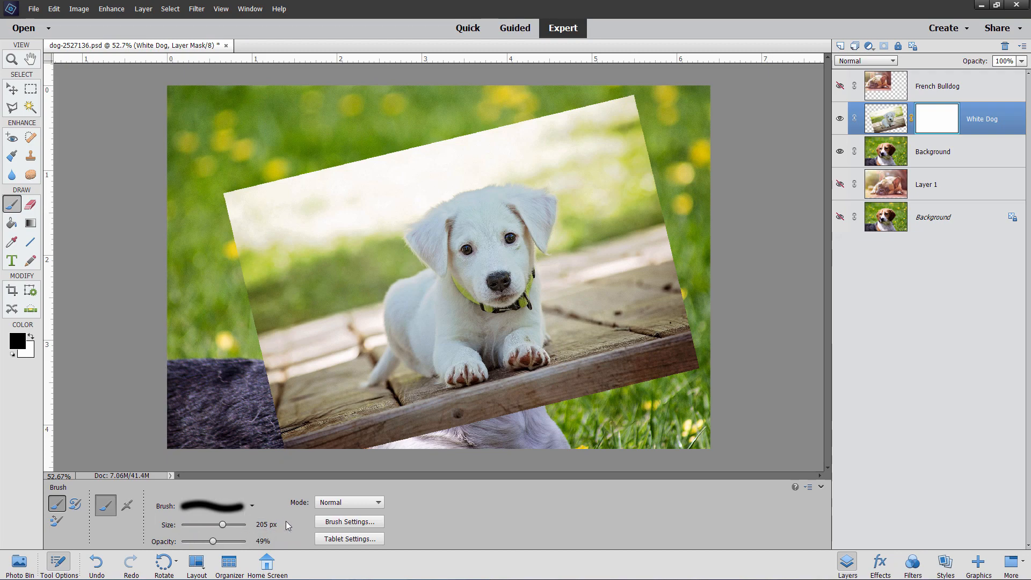
{"action": "mouse_move", "coordinate": [607, 266]}
{"action": "left_mouse_down"}
{"action": "mouse_move", "coordinate": [607, 275]}
{"action": "mouse_move", "coordinate": [625, 262]}
{"action": "mouse_move", "coordinate": [655, 278]}
{"action": "mouse_move", "coordinate": [664, 349]}
{"action": "left_mouse_up"}
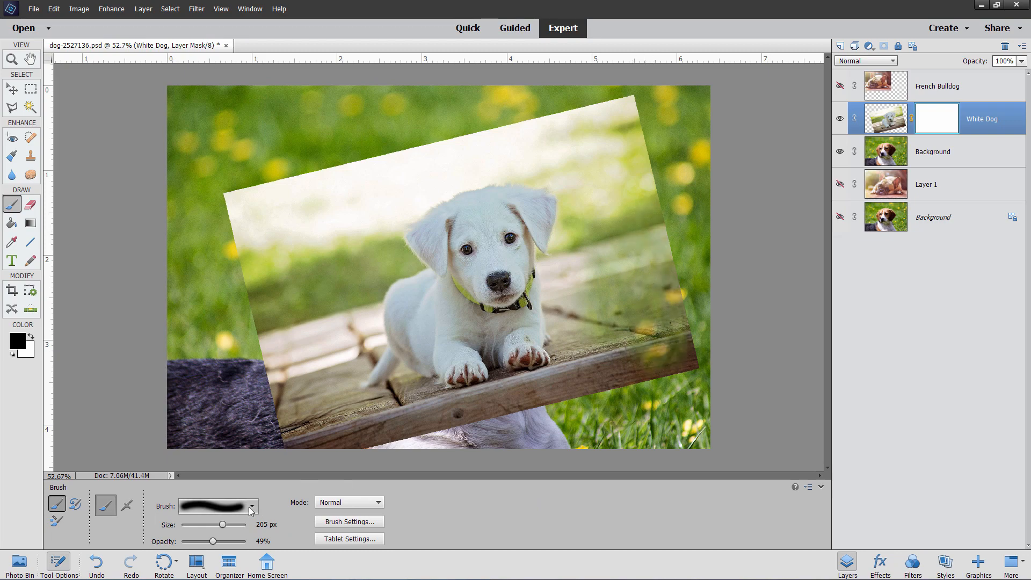
Step: Raise the brush opacity to 100% and paint the mask black all around the puppy to hide its photo background
{"action": "left_click_drag", "start_coordinate": [243, 543], "coordinate": [278, 544]}
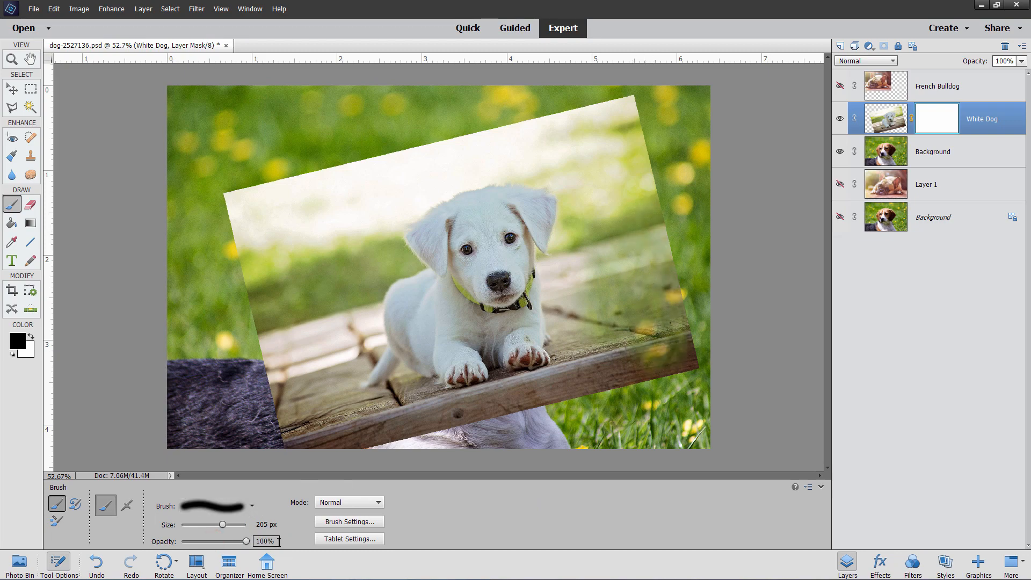
{"action": "mouse_move", "coordinate": [681, 379]}
{"action": "left_mouse_down"}
{"action": "mouse_move", "coordinate": [655, 329]}
{"action": "mouse_move", "coordinate": [666, 305]}
{"action": "mouse_move", "coordinate": [679, 369]}
{"action": "mouse_move", "coordinate": [649, 314]}
{"action": "mouse_move", "coordinate": [621, 325]}
{"action": "mouse_move", "coordinate": [595, 384]}
{"action": "mouse_move", "coordinate": [605, 323]}
{"action": "mouse_move", "coordinate": [587, 355]}
{"action": "mouse_move", "coordinate": [581, 326]}
{"action": "mouse_move", "coordinate": [575, 278]}
{"action": "mouse_move", "coordinate": [608, 210]}
{"action": "mouse_move", "coordinate": [604, 282]}
{"action": "mouse_move", "coordinate": [631, 278]}
{"action": "mouse_move", "coordinate": [656, 236]}
{"action": "mouse_move", "coordinate": [652, 172]}
{"action": "mouse_move", "coordinate": [623, 231]}
{"action": "mouse_move", "coordinate": [602, 238]}
{"action": "mouse_move", "coordinate": [605, 199]}
{"action": "mouse_move", "coordinate": [591, 180]}
{"action": "mouse_move", "coordinate": [524, 142]}
{"action": "mouse_move", "coordinate": [614, 162]}
{"action": "mouse_move", "coordinate": [522, 129]}
{"action": "mouse_move", "coordinate": [627, 114]}
{"action": "mouse_move", "coordinate": [631, 147]}
{"action": "mouse_move", "coordinate": [598, 131]}
{"action": "mouse_move", "coordinate": [424, 163]}
{"action": "mouse_move", "coordinate": [525, 140]}
{"action": "mouse_move", "coordinate": [423, 152]}
{"action": "left_mouse_up"}
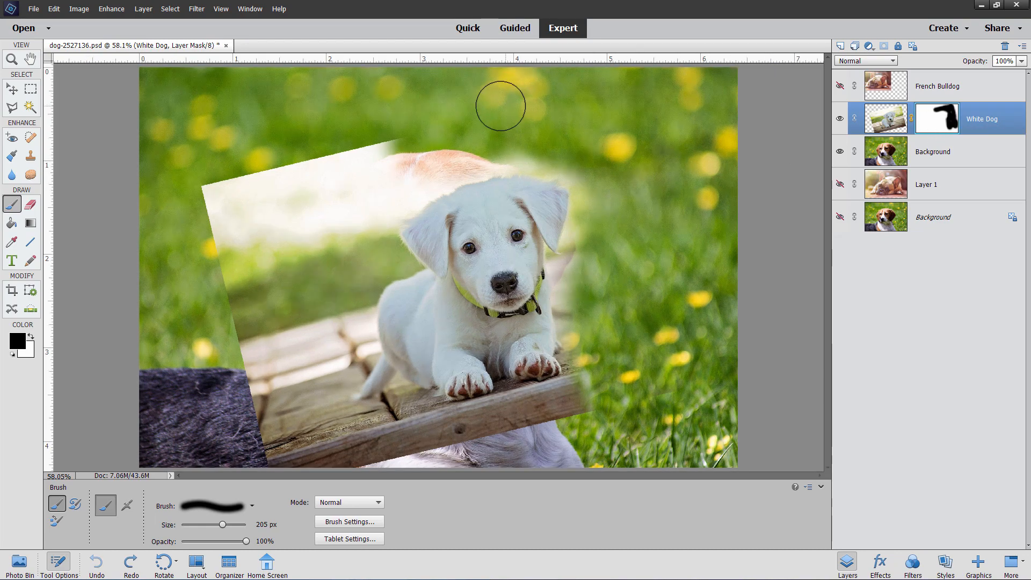
{"action": "mouse_move", "coordinate": [414, 127]}
{"action": "left_mouse_down"}
{"action": "mouse_move", "coordinate": [346, 206]}
{"action": "mouse_move", "coordinate": [417, 162]}
{"action": "mouse_move", "coordinate": [362, 177]}
{"action": "mouse_move", "coordinate": [287, 224]}
{"action": "mouse_move", "coordinate": [369, 151]}
{"action": "mouse_move", "coordinate": [233, 216]}
{"action": "mouse_move", "coordinate": [282, 180]}
{"action": "mouse_move", "coordinate": [233, 176]}
{"action": "mouse_move", "coordinate": [215, 226]}
{"action": "mouse_move", "coordinate": [220, 273]}
{"action": "mouse_move", "coordinate": [241, 237]}
{"action": "mouse_move", "coordinate": [284, 216]}
{"action": "mouse_move", "coordinate": [328, 211]}
{"action": "mouse_move", "coordinate": [344, 224]}
{"action": "mouse_move", "coordinate": [356, 248]}
{"action": "mouse_move", "coordinate": [326, 267]}
{"action": "mouse_move", "coordinate": [304, 317]}
{"action": "mouse_move", "coordinate": [267, 316]}
{"action": "mouse_move", "coordinate": [307, 302]}
{"action": "left_mouse_up"}
{"action": "mouse_move", "coordinate": [309, 343]}
{"action": "left_mouse_down"}
{"action": "mouse_move", "coordinate": [230, 349]}
{"action": "mouse_move", "coordinate": [260, 361]}
{"action": "mouse_move", "coordinate": [282, 412]}
{"action": "mouse_move", "coordinate": [410, 457]}
{"action": "mouse_move", "coordinate": [503, 443]}
{"action": "mouse_move", "coordinate": [595, 411]}
{"action": "mouse_move", "coordinate": [376, 423]}
{"action": "left_mouse_up"}
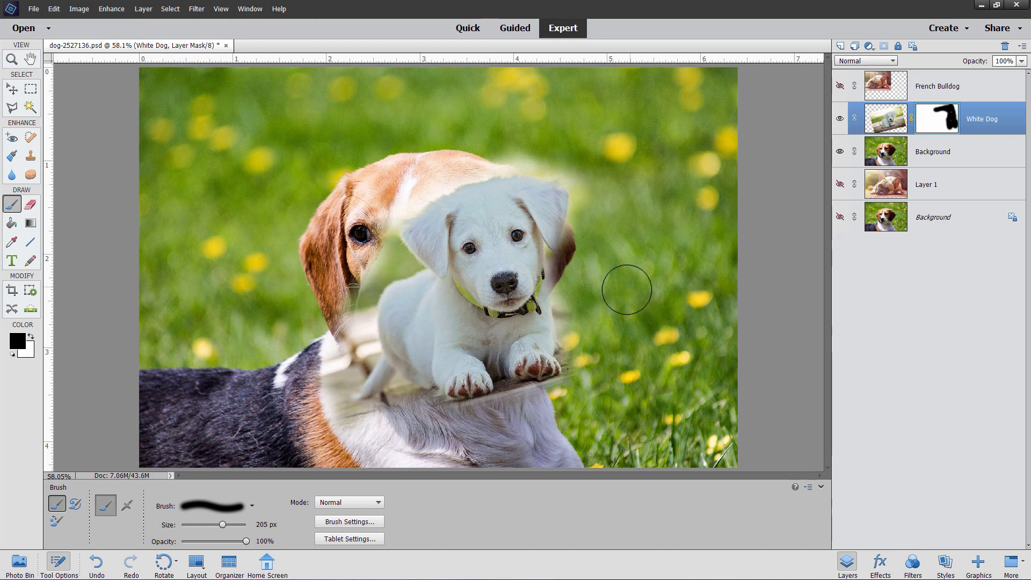
Step: Save the layered document as dog-2527136.psd in Photoshop format, replacing the existing file
{"action": "left_click", "coordinate": [33, 9]}
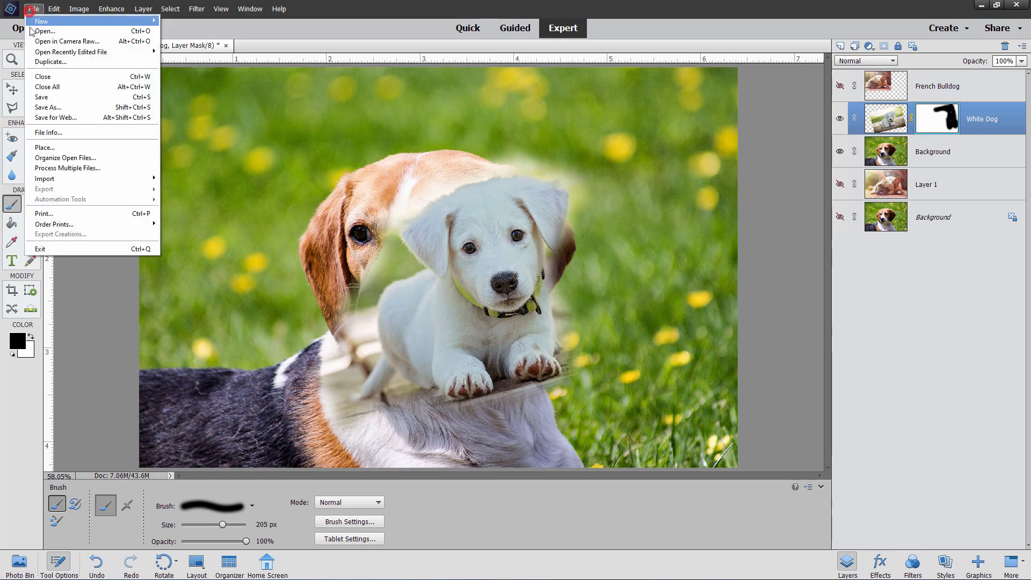
{"action": "left_click", "coordinate": [65, 94]}
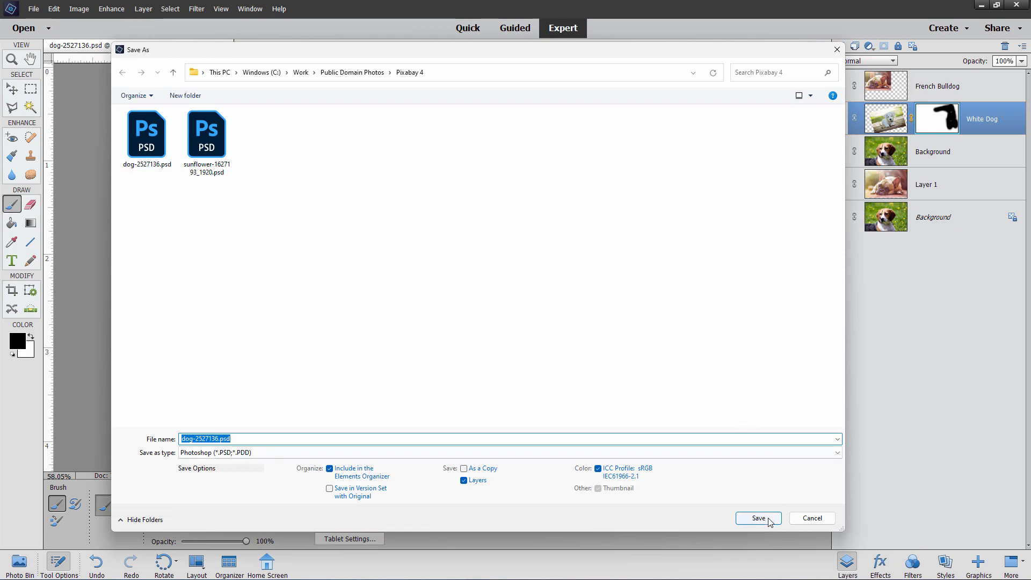
{"action": "left_click", "coordinate": [758, 518]}
{"action": "left_click", "coordinate": [543, 296]}
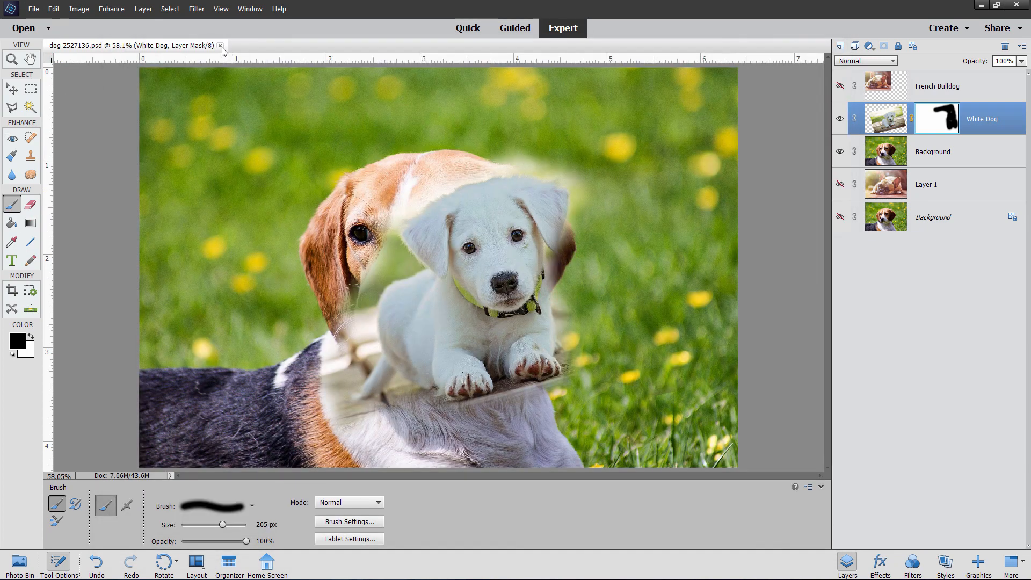
Step: Close dog-2527136.psd, reopen it from the recently edited files, and minimize the floating French bulldog photo window
{"action": "left_click", "coordinate": [220, 45]}
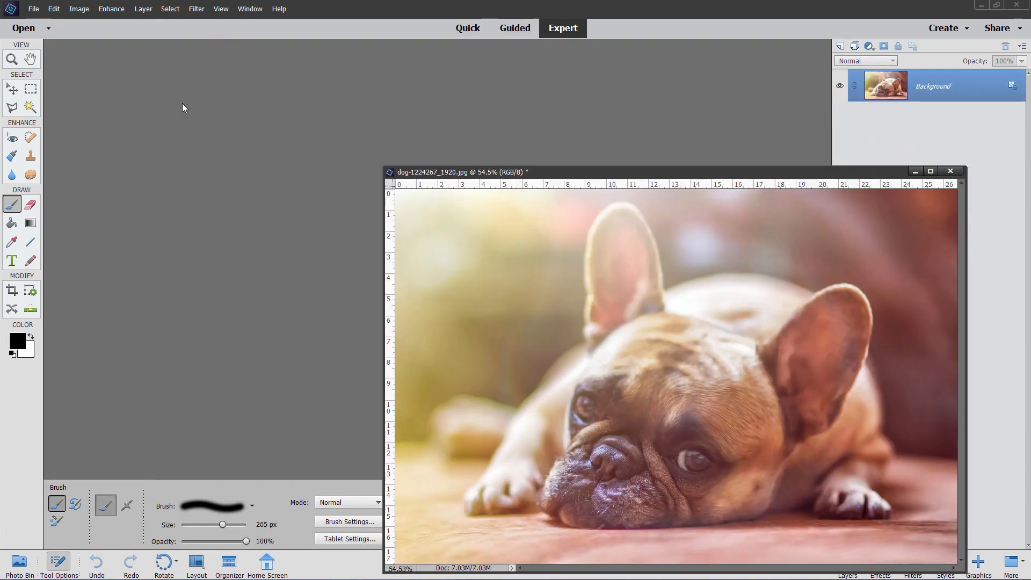
{"action": "left_click", "coordinate": [34, 9]}
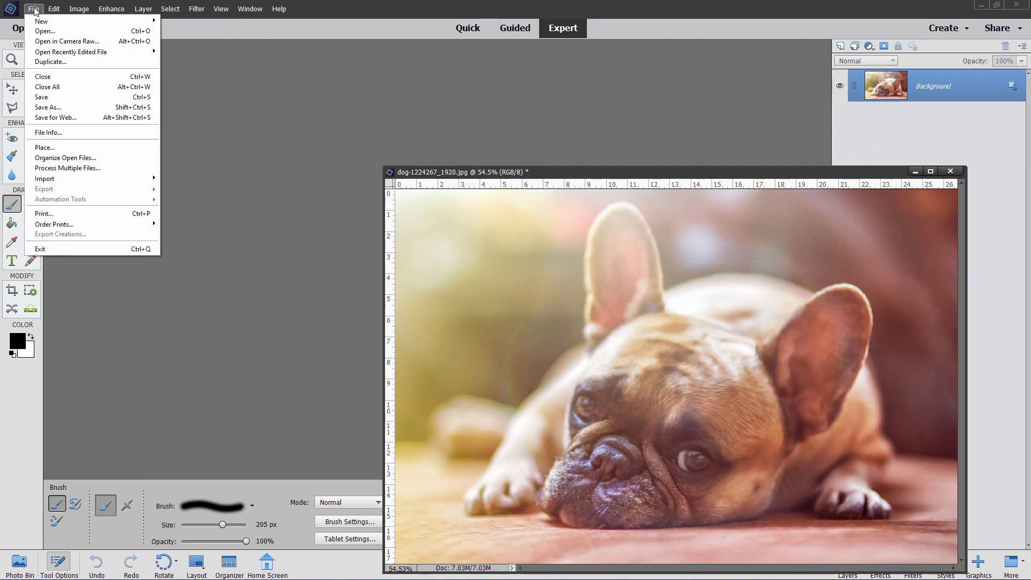
{"action": "left_click", "coordinate": [63, 52]}
{"action": "left_click", "coordinate": [194, 51]}
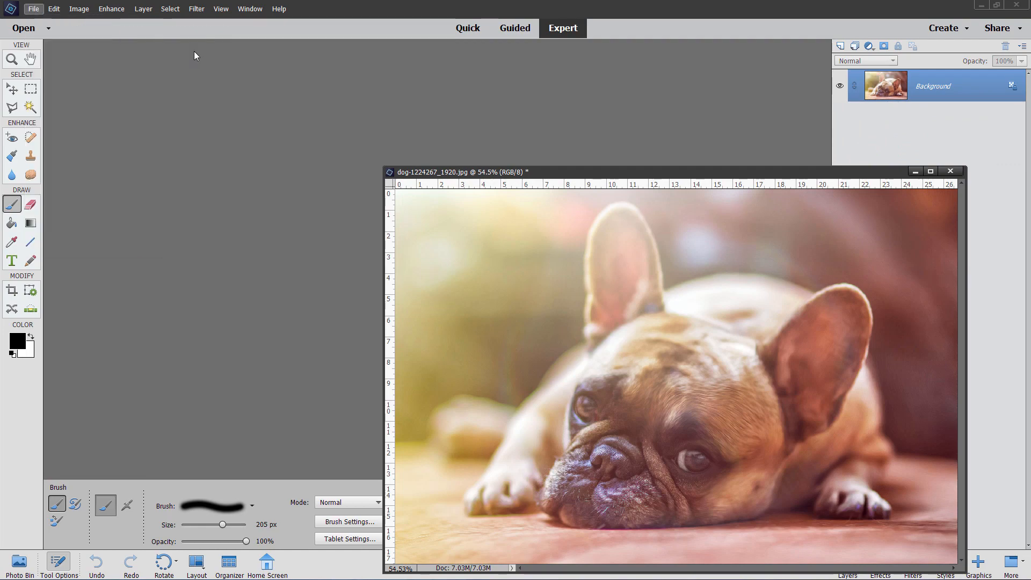
{"action": "left_click_drag", "start_coordinate": [397, 48], "coordinate": [462, 38]}
{"action": "left_click", "coordinate": [916, 172]}
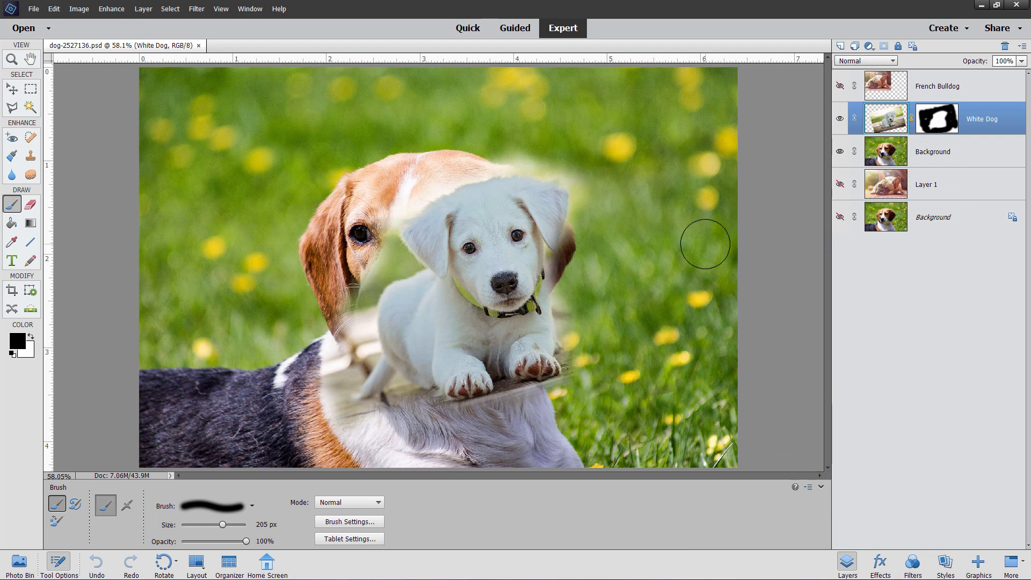
Step: Move the White Dog layer together with its linked mask so the puppy sits beside the beagle's face
{"action": "key", "text": "v"}
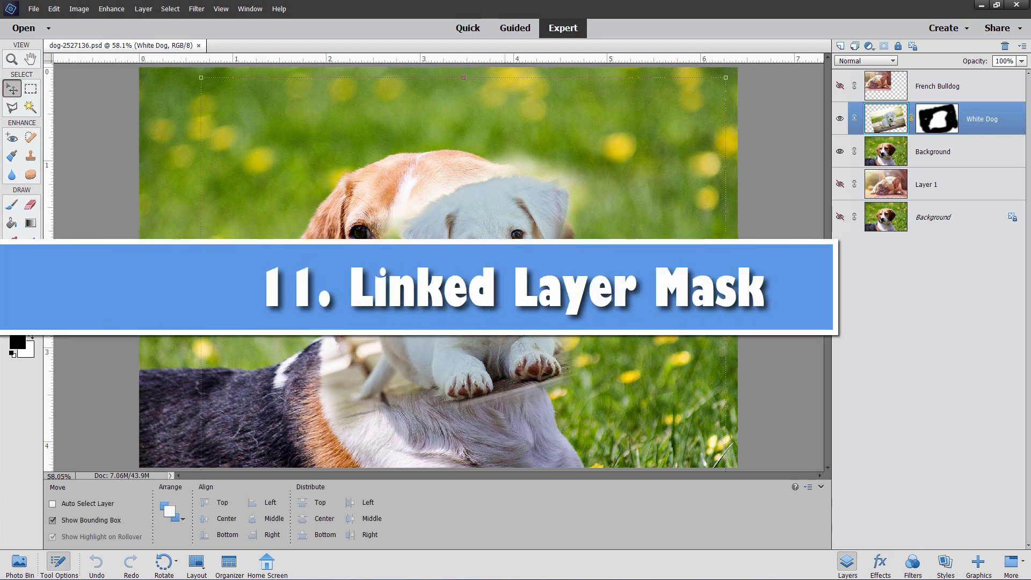
{"action": "left_click_drag", "start_coordinate": [498, 229], "coordinate": [604, 252]}
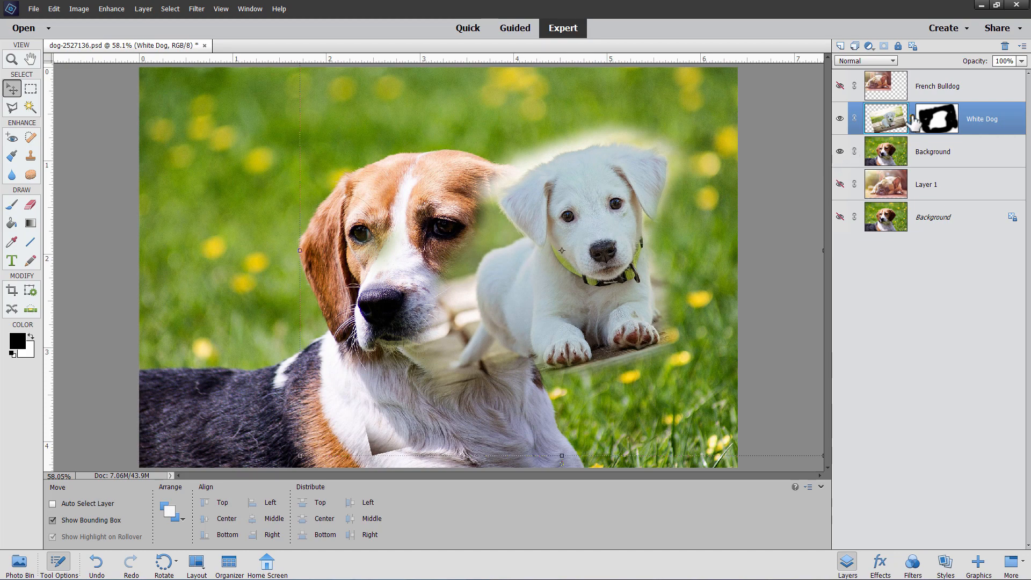
{"action": "left_click_drag", "start_coordinate": [671, 249], "coordinate": [576, 288]}
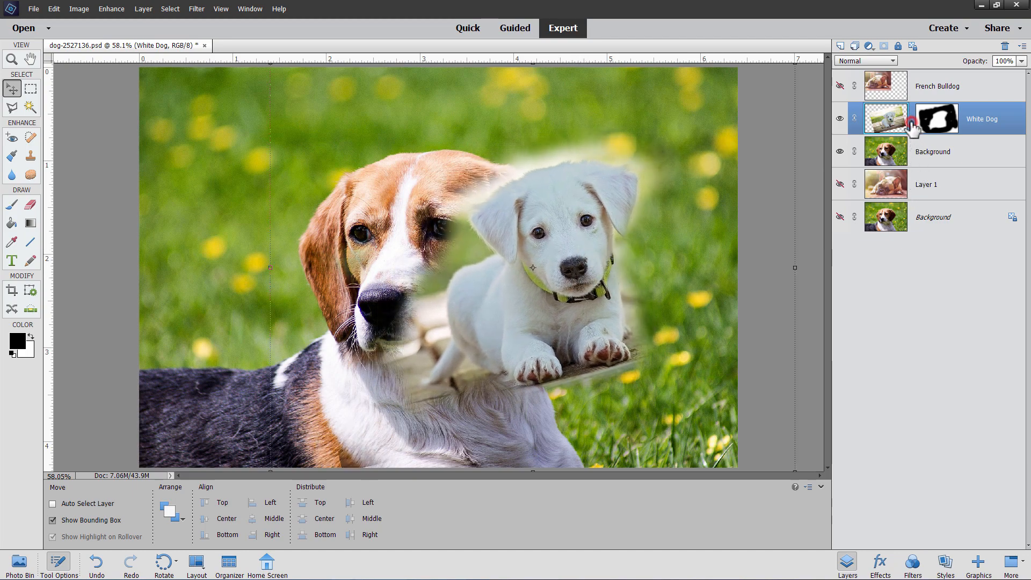
Step: Unlink the White Dog layer from its mask and reposition the puppy image independently within the mask
{"action": "left_click_drag", "start_coordinate": [588, 263], "coordinate": [557, 266]}
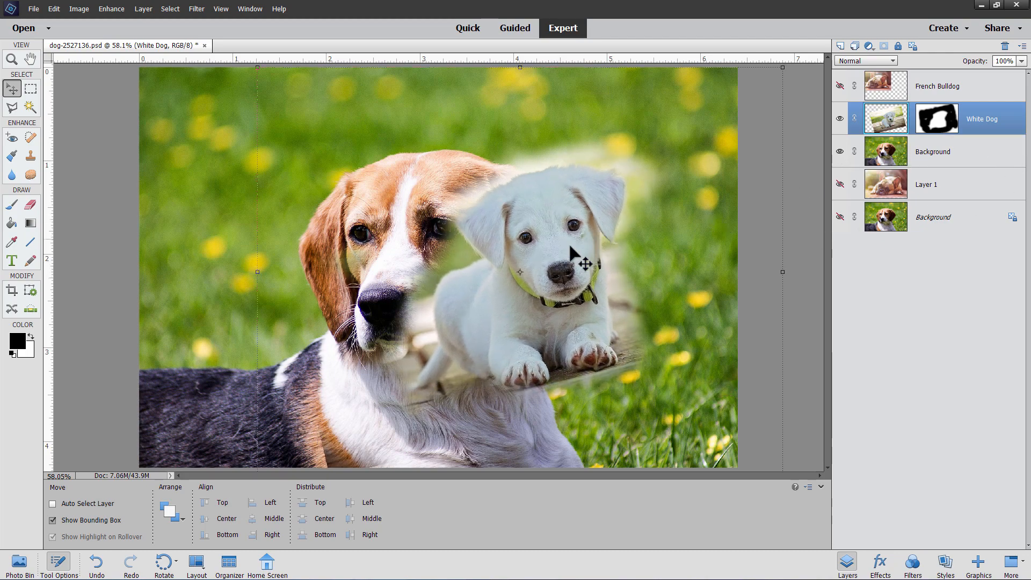
{"action": "left_click_drag", "start_coordinate": [559, 283], "coordinate": [542, 266]}
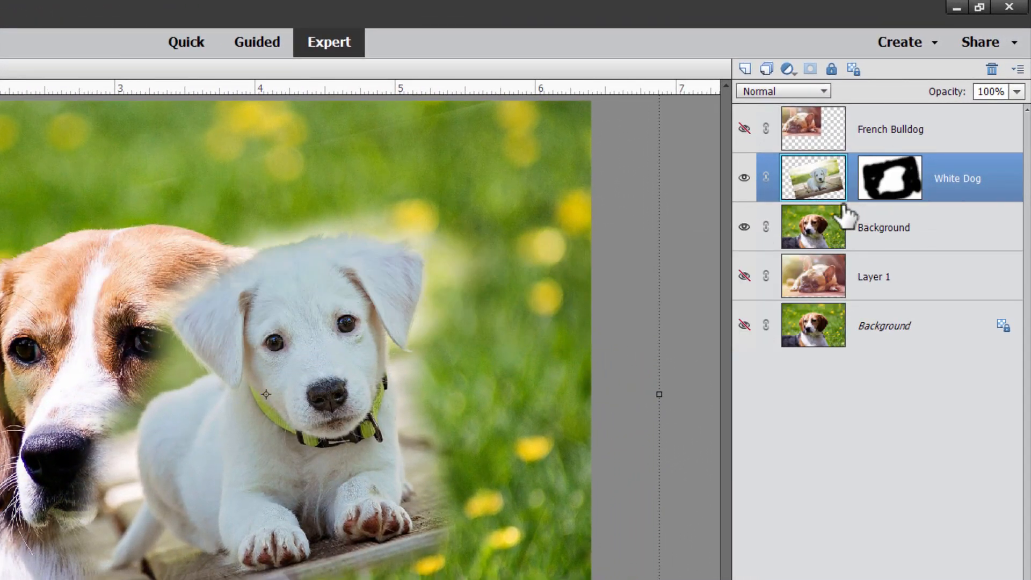
Step: Disable and re-enable the White Dog layer mask, and link it to its layer again
{"action": "right_click", "coordinate": [892, 184]}
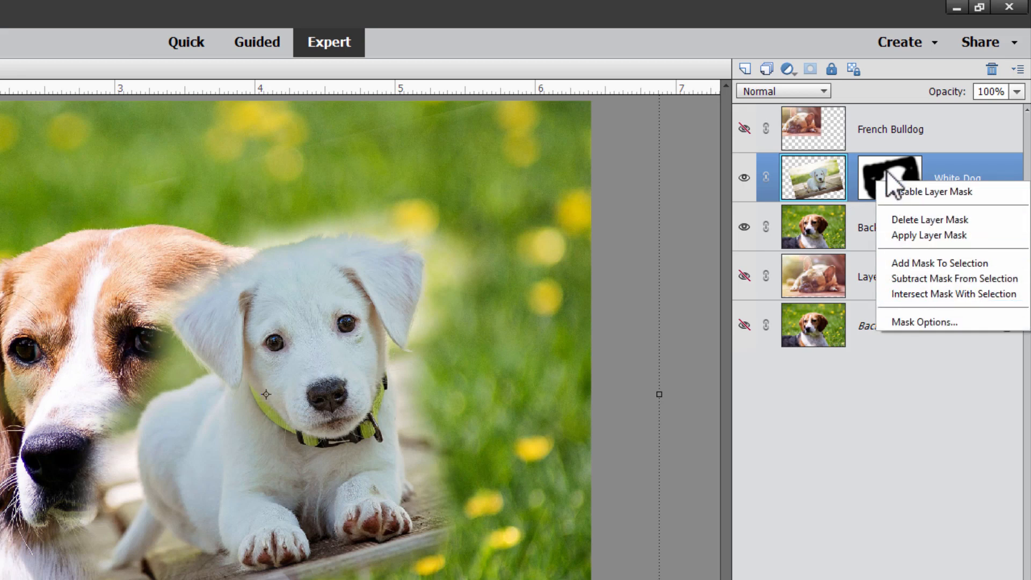
{"action": "left_click", "coordinate": [932, 192]}
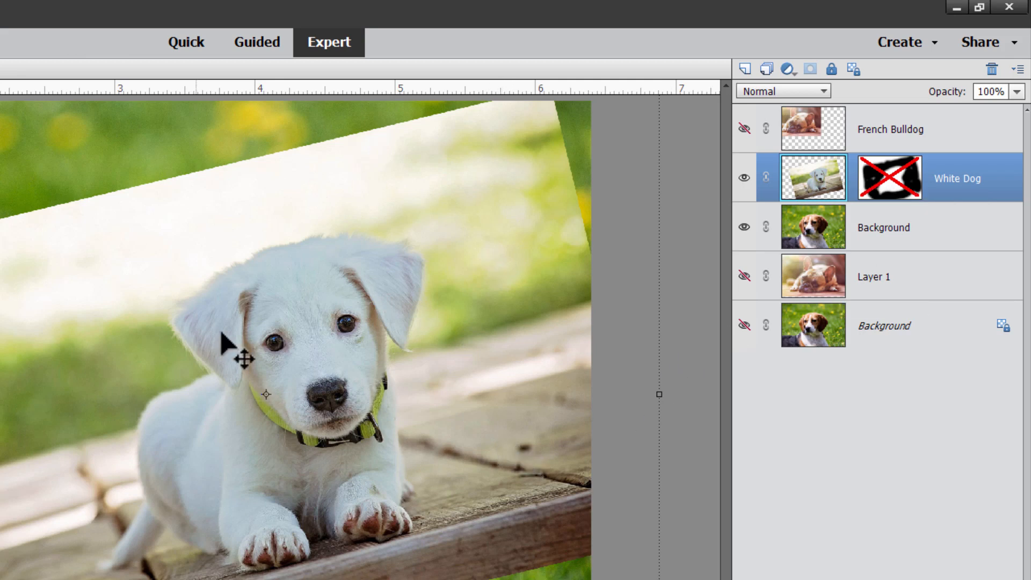
{"action": "right_click", "coordinate": [886, 180]}
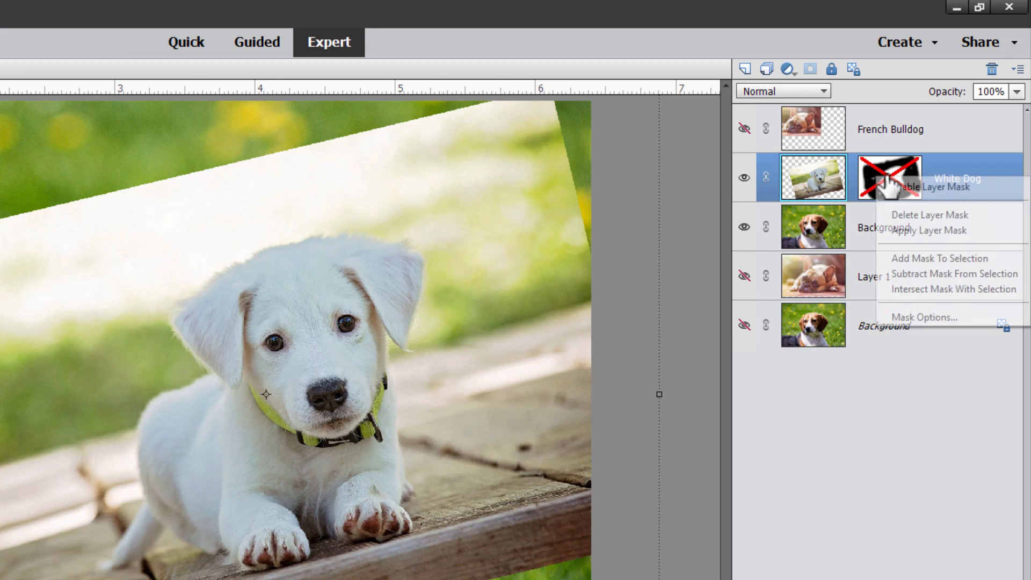
{"action": "left_click", "coordinate": [932, 188]}
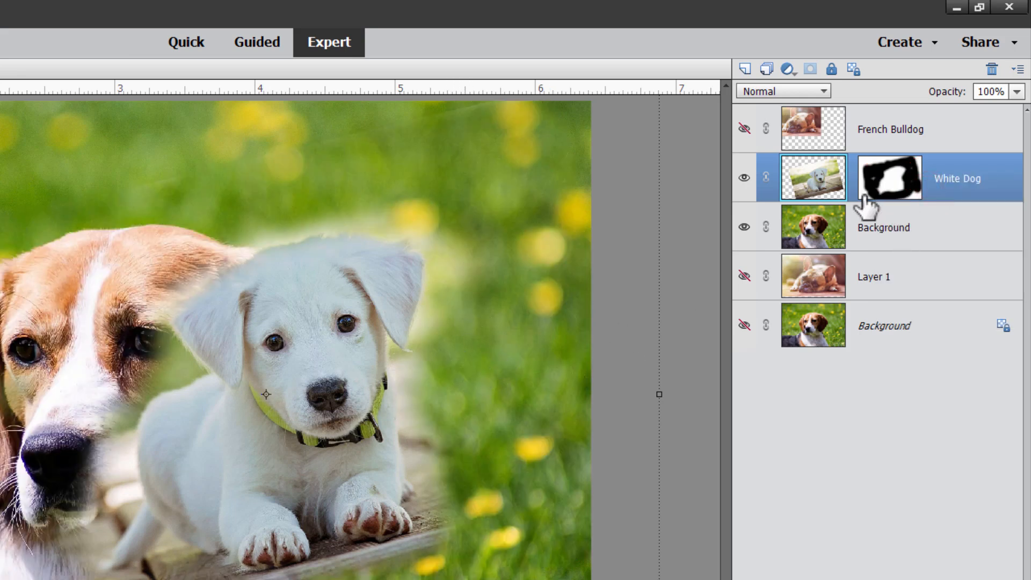
{"action": "left_click", "coordinate": [851, 177]}
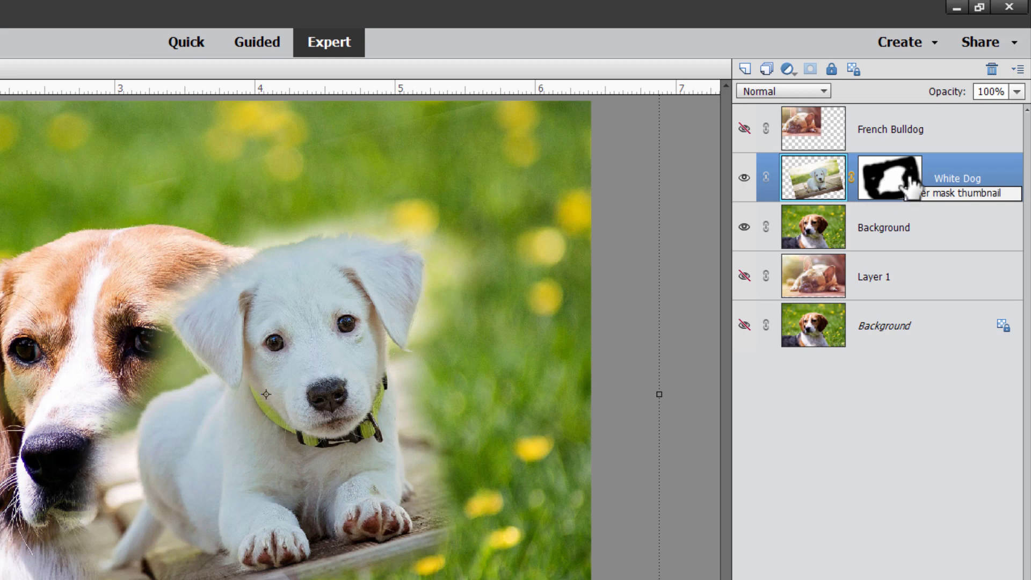
Step: Delete the White Dog layer mask and undo the deletion
{"action": "right_click", "coordinate": [877, 179]}
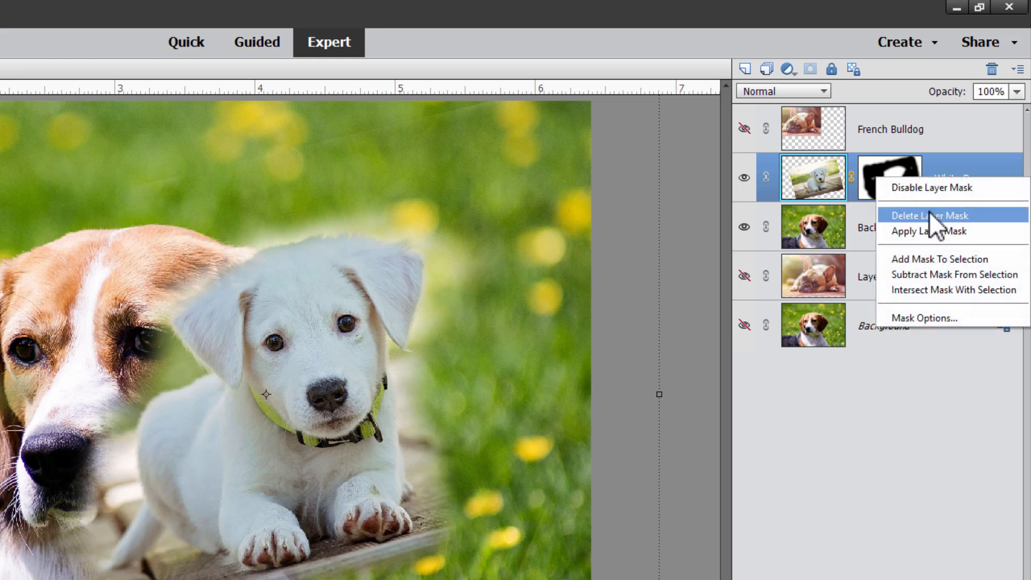
{"action": "left_click", "coordinate": [903, 213]}
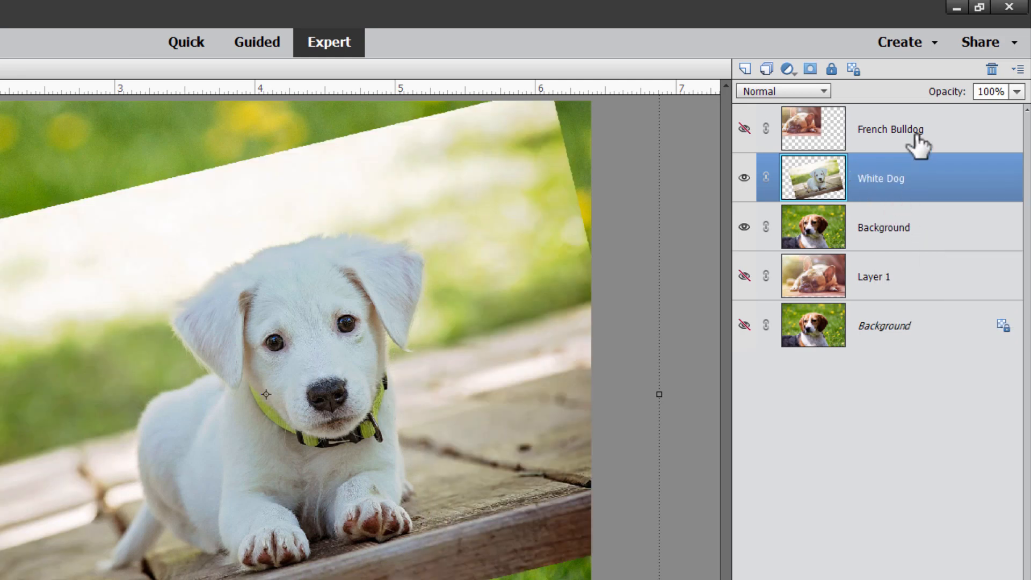
{"action": "key", "text": "ctrl+z"}
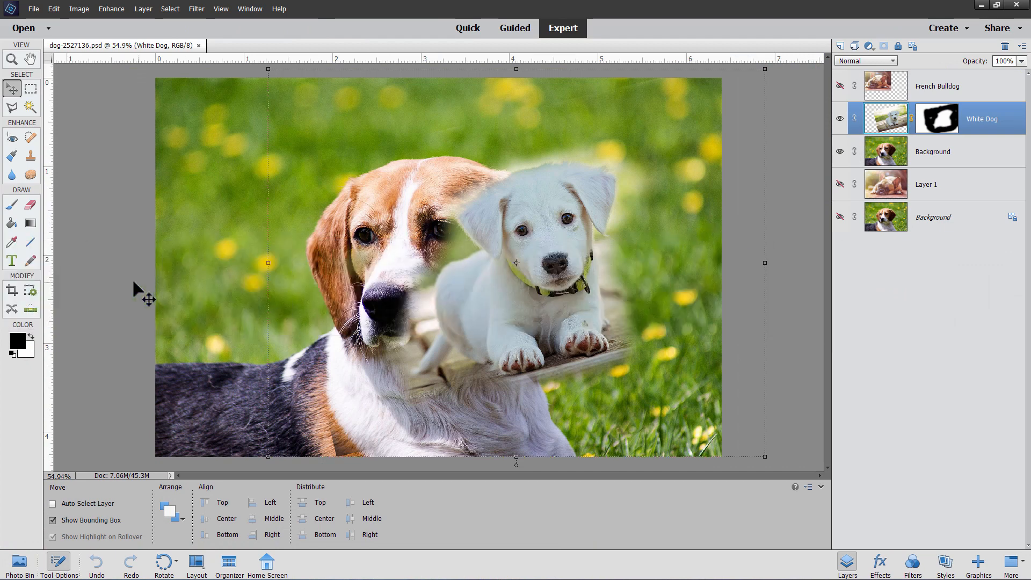
Step: Add horizontal text reading TEXT at 72 pt above the beagle and move it fully inside the image's upper-left corner
{"action": "left_click", "coordinate": [11, 262]}
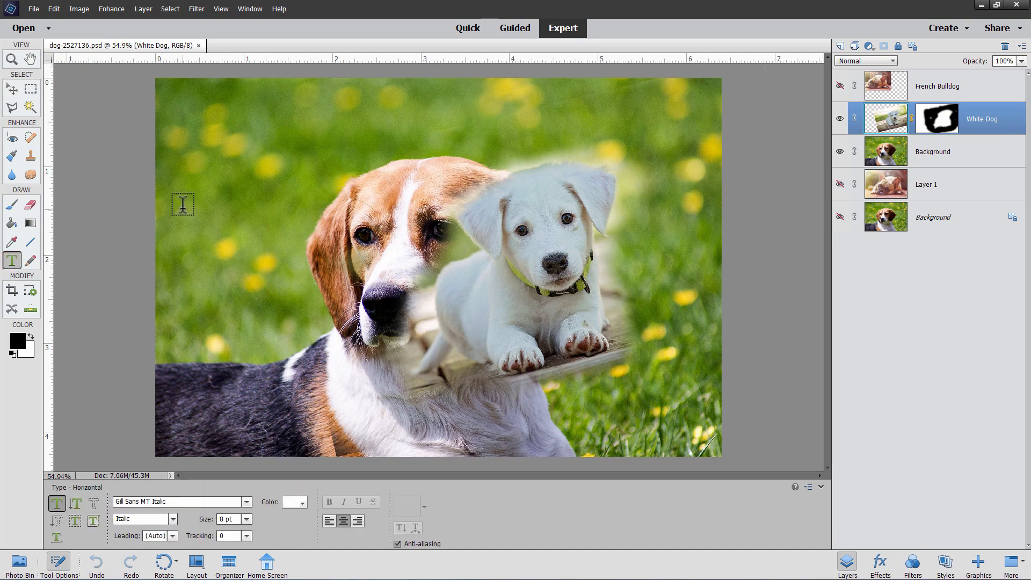
{"action": "left_click", "coordinate": [247, 519]}
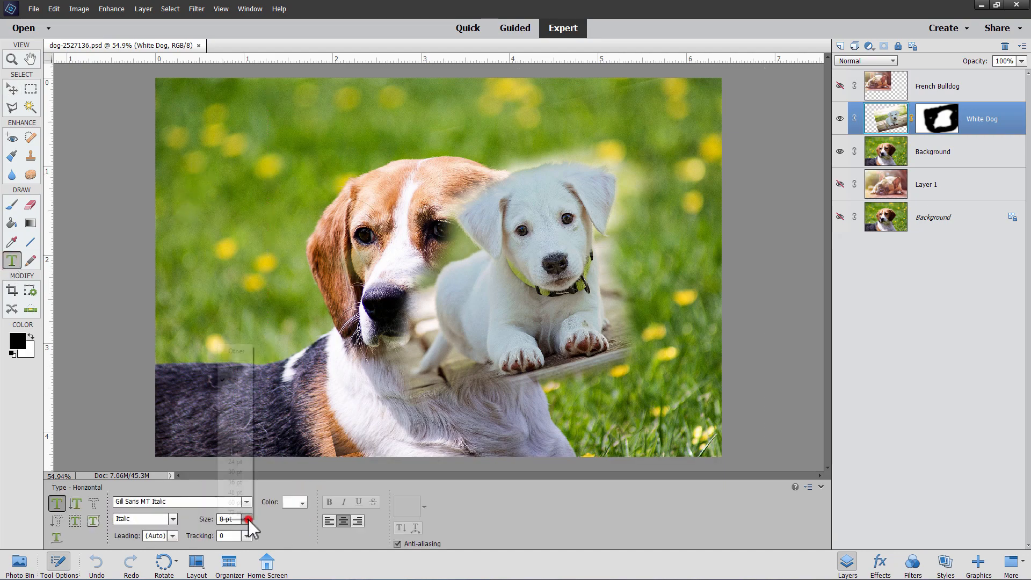
{"action": "left_click", "coordinate": [239, 508]}
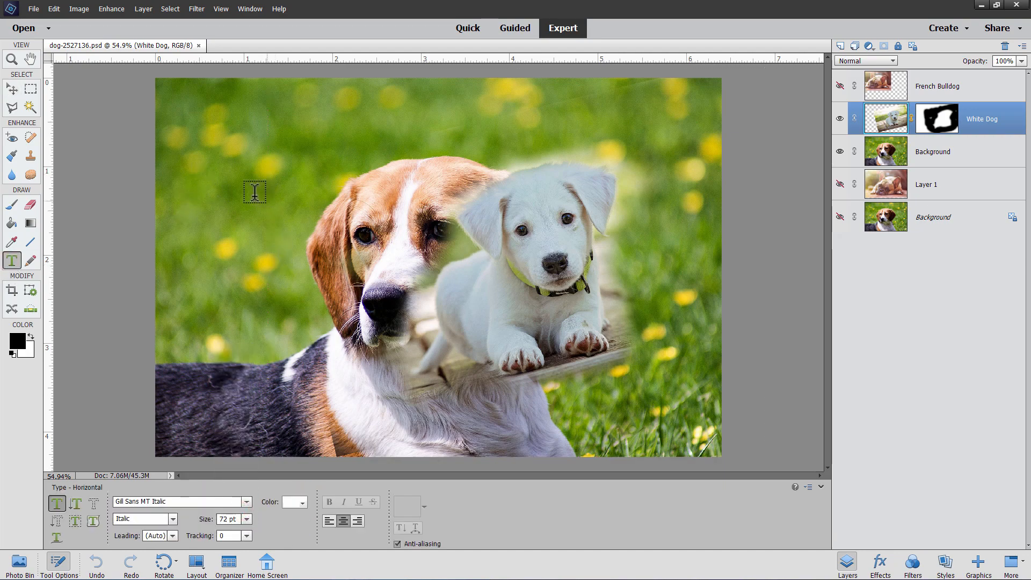
{"action": "left_click", "coordinate": [239, 179]}
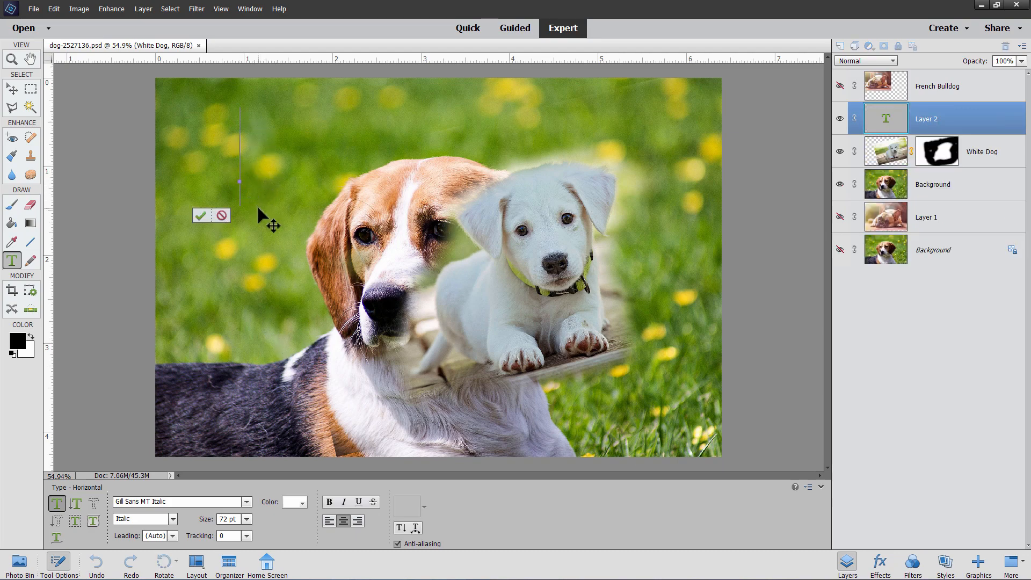
{"action": "type", "text": "TEXT"}
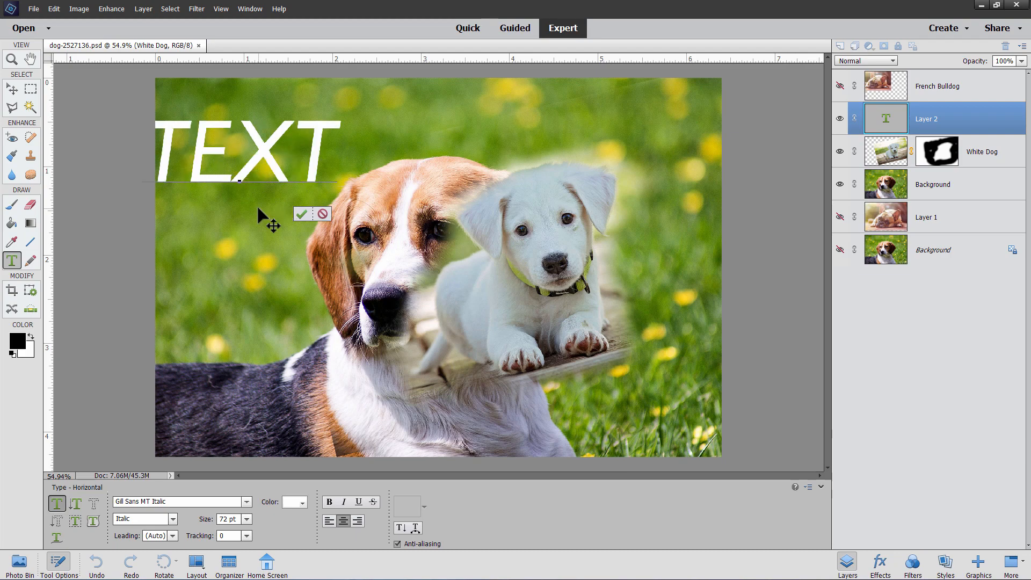
{"action": "left_click", "coordinate": [302, 215]}
{"action": "key", "text": "v"}
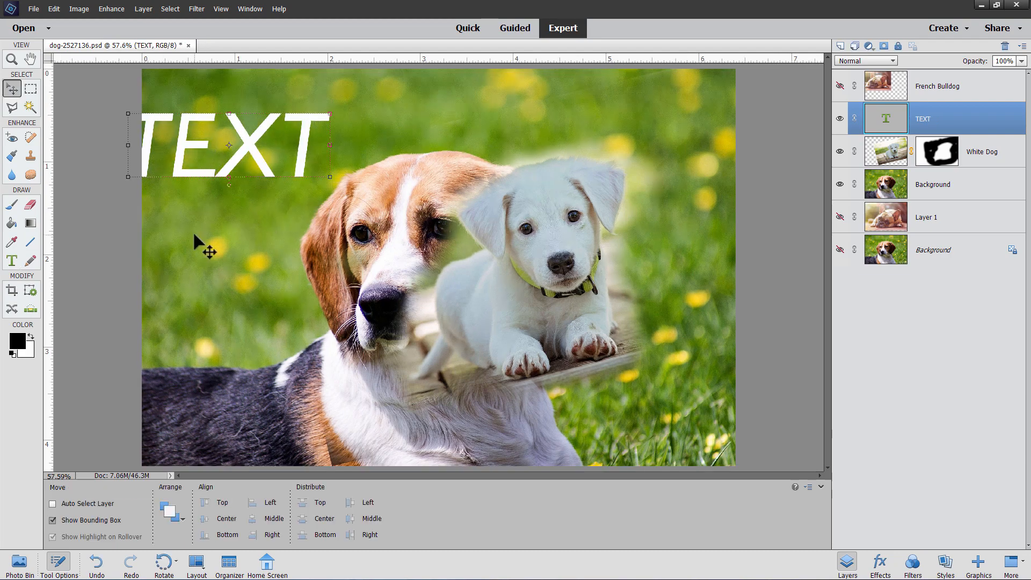
{"action": "left_click_drag", "start_coordinate": [208, 233], "coordinate": [253, 202]}
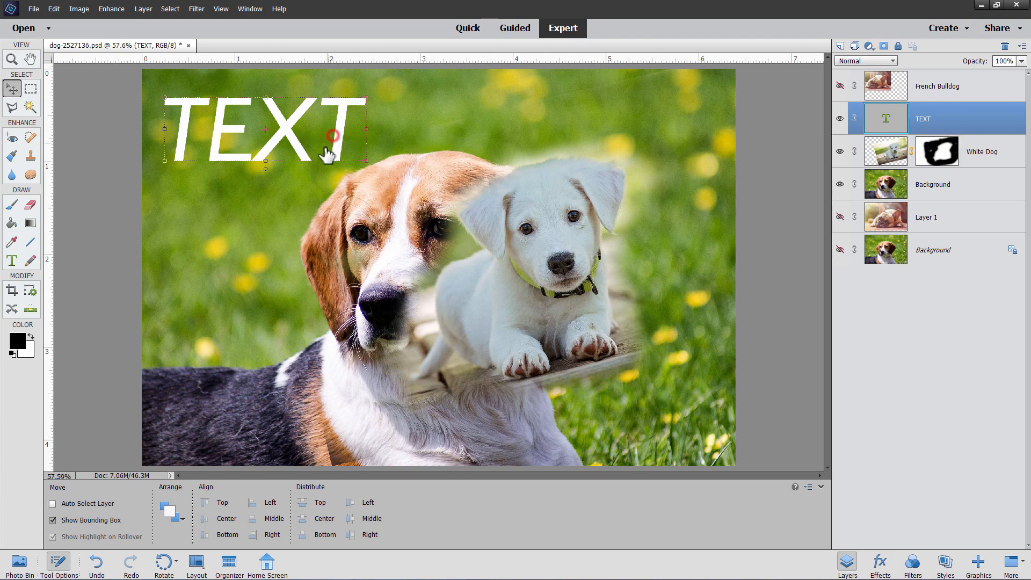
Step: Change the wording of the TEXT layer to Dog and nudge the text slightly toward the image's left edge
{"action": "key", "text": "t"}
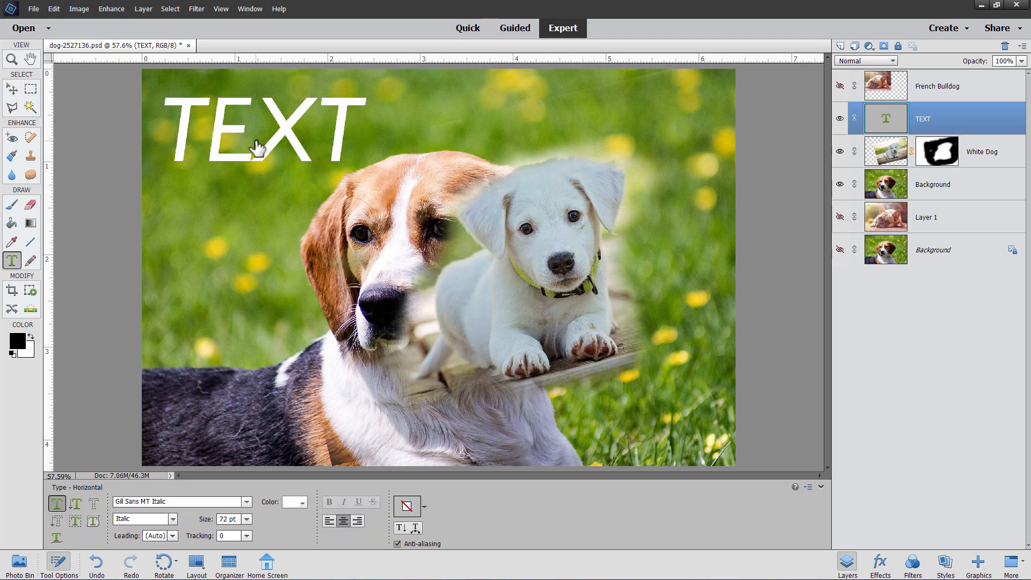
{"action": "left_click", "coordinate": [273, 144]}
{"action": "left_click_drag", "start_coordinate": [180, 138], "coordinate": [343, 136]}
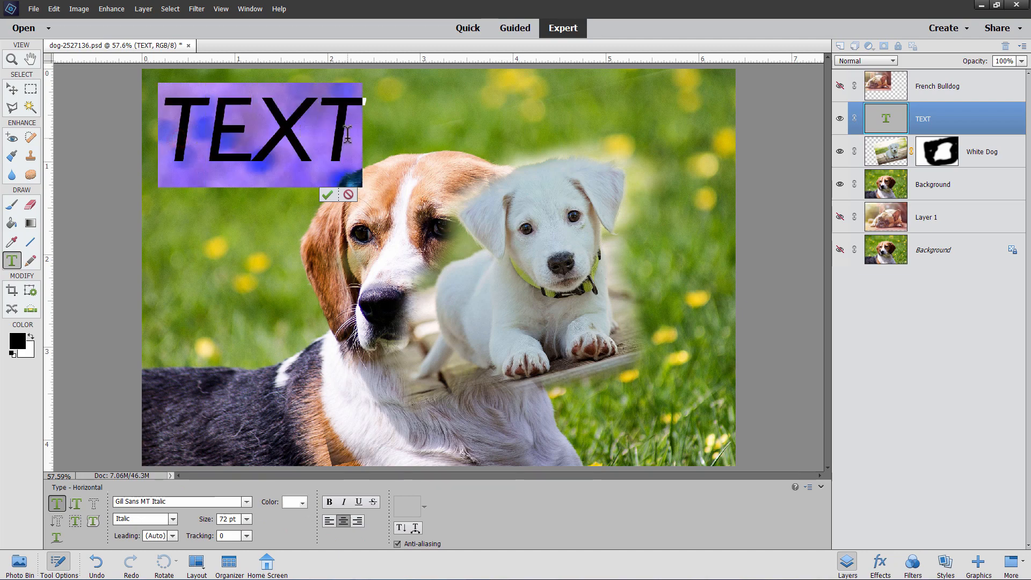
{"action": "type", "text": "Dog"}
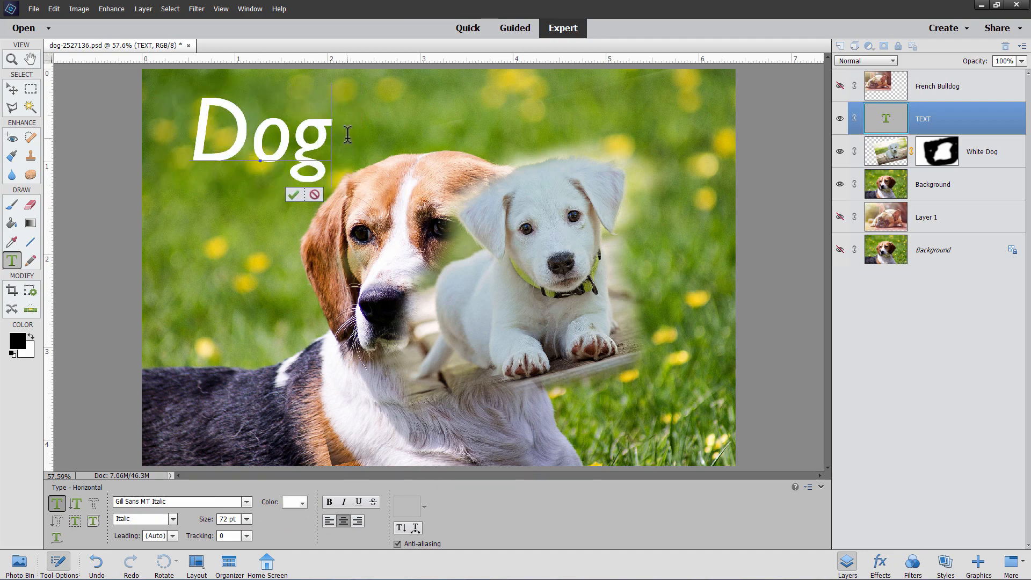
{"action": "left_click", "coordinate": [292, 195]}
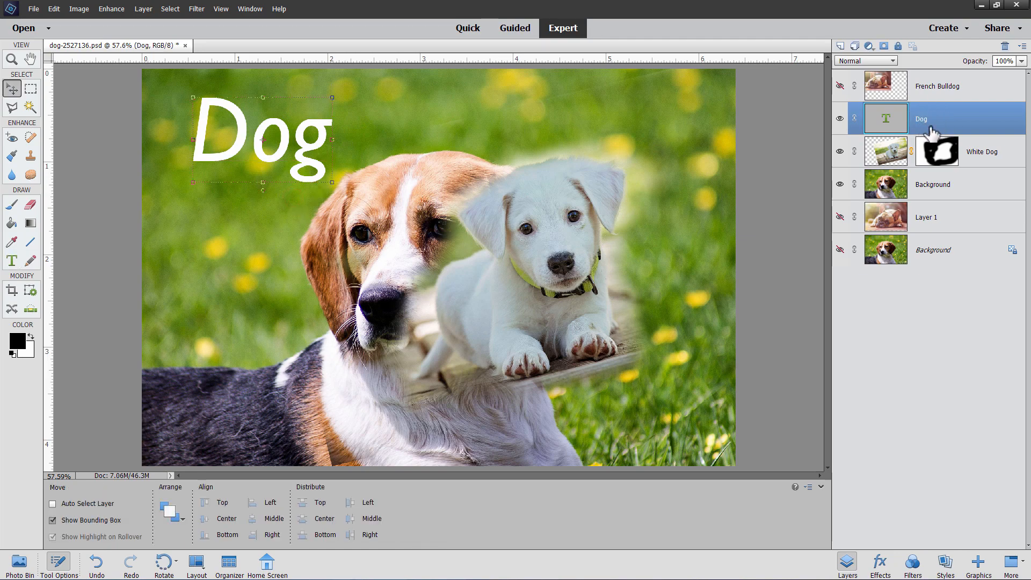
{"action": "left_click_drag", "start_coordinate": [304, 150], "coordinate": [295, 152]}
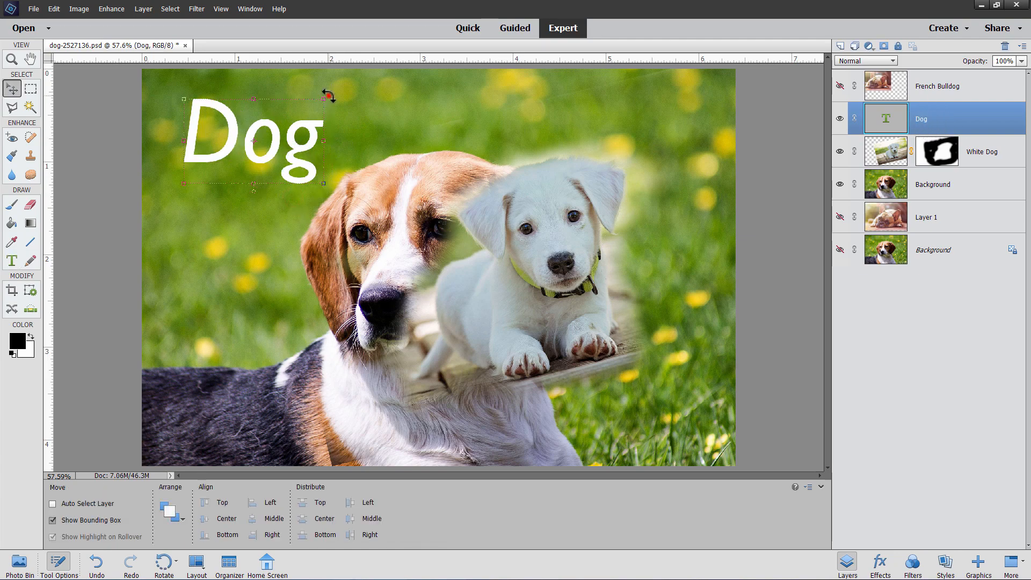
Step: Try rotating the Dog text by about 4.24 degrees and stretching its width to about 103%, and cancel the transform
{"action": "mouse_move", "coordinate": [328, 95]}
{"action": "left_mouse_down"}
{"action": "mouse_move", "coordinate": [345, 119]}
{"action": "mouse_move", "coordinate": [327, 59]}
{"action": "mouse_move", "coordinate": [341, 95]}
{"action": "mouse_move", "coordinate": [340, 74]}
{"action": "mouse_move", "coordinate": [338, 96]}
{"action": "left_mouse_up"}
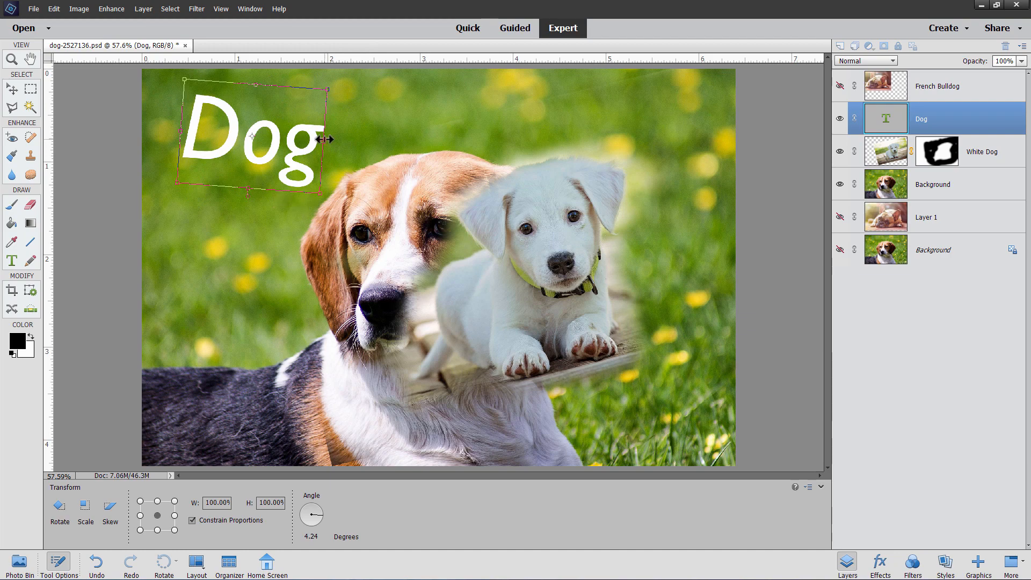
{"action": "mouse_move", "coordinate": [323, 141]}
{"action": "left_mouse_down"}
{"action": "mouse_move", "coordinate": [370, 139]}
{"action": "mouse_move", "coordinate": [320, 143]}
{"action": "mouse_move", "coordinate": [329, 147]}
{"action": "left_mouse_up"}
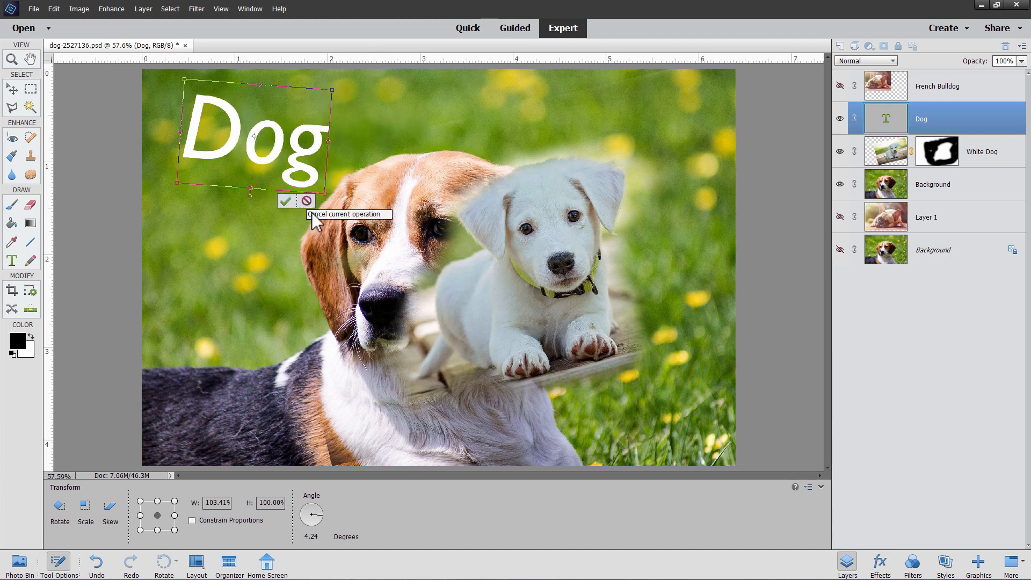
{"action": "left_click", "coordinate": [307, 198]}
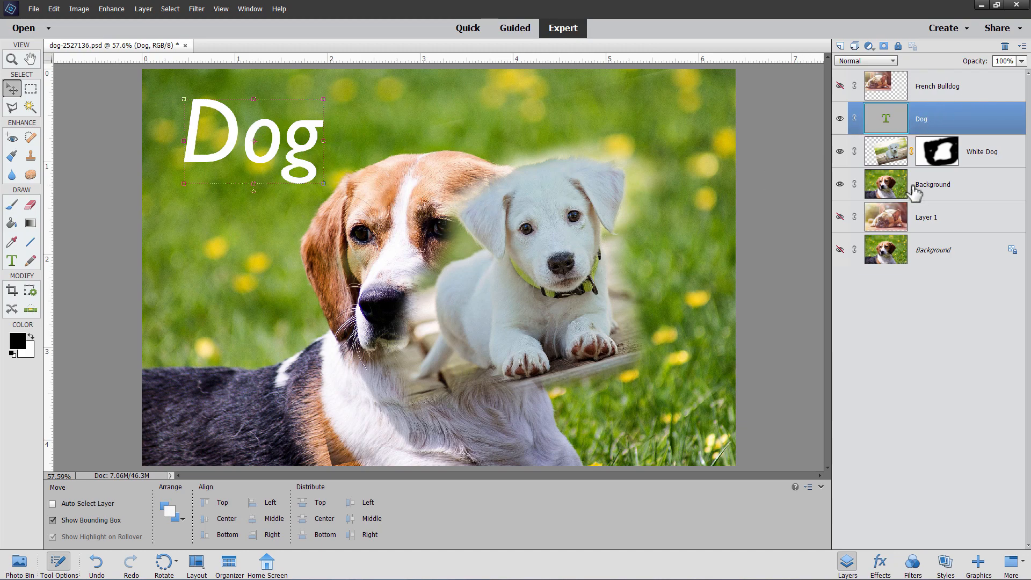
Step: Hide and show the Dog text layer twice to compare the image with and without it
{"action": "left_click", "coordinate": [839, 119]}
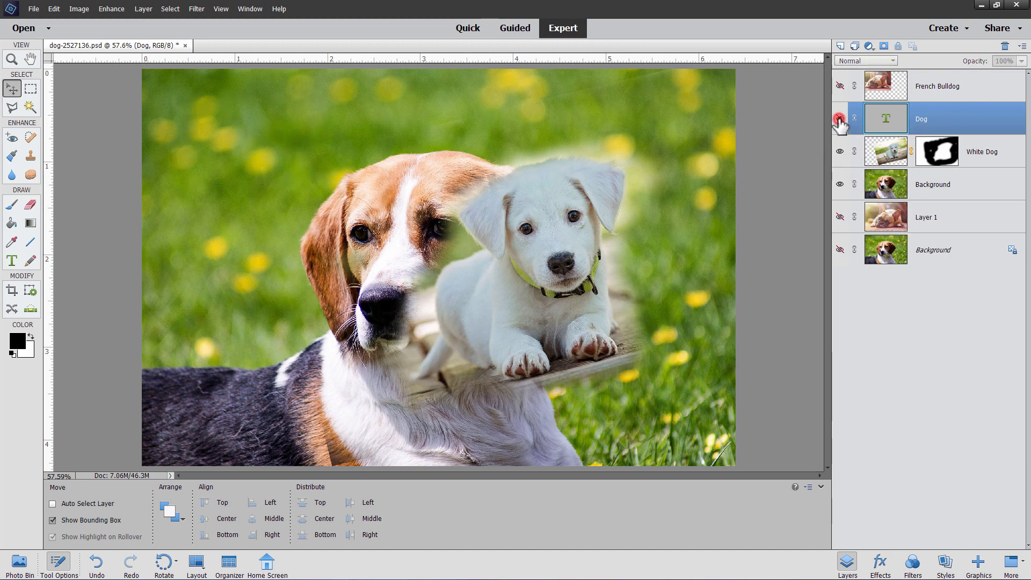
{"action": "left_click", "coordinate": [840, 119]}
{"action": "left_click", "coordinate": [840, 118]}
{"action": "left_click", "coordinate": [840, 118]}
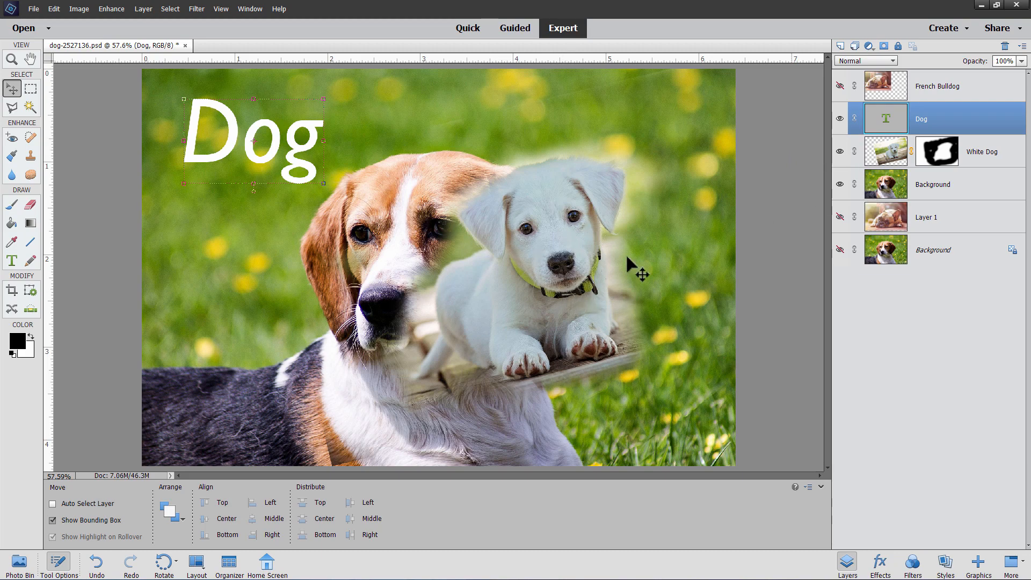
Step: Apply Levels directly to the White Dog layer image with input levels of 39, 1.26 and 213
{"action": "left_click", "coordinate": [889, 152]}
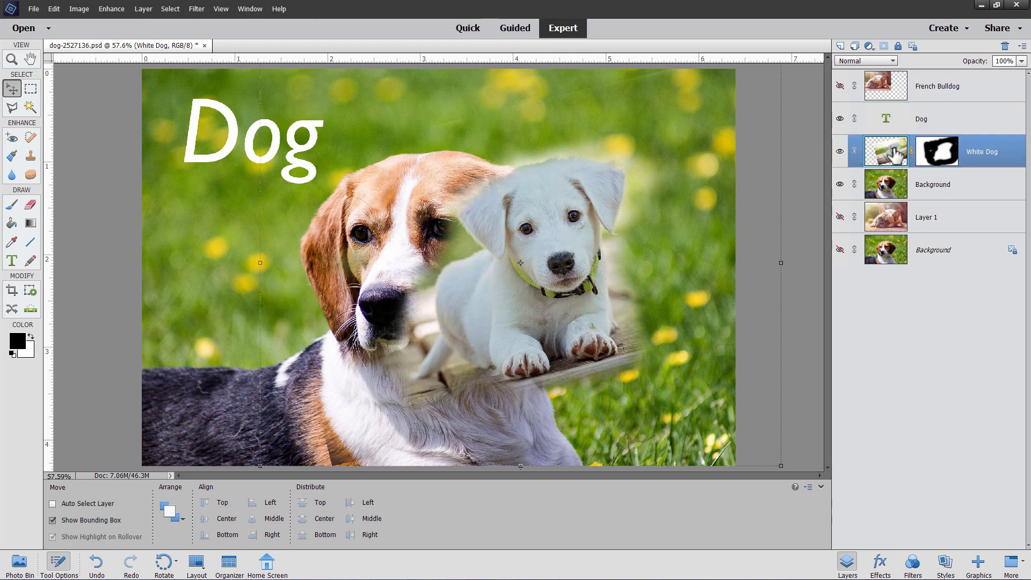
{"action": "left_click", "coordinate": [110, 9]}
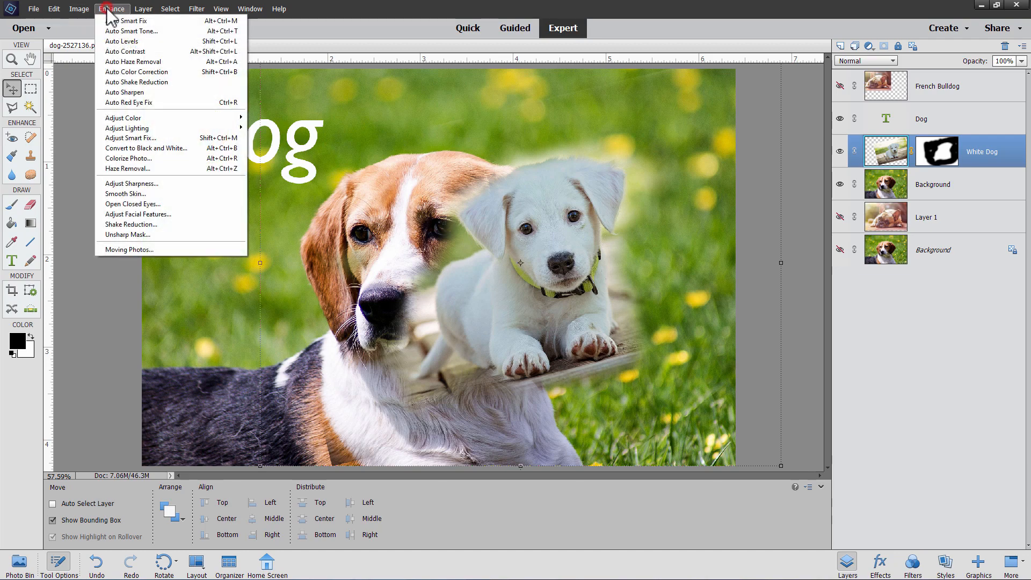
{"action": "mouse_move", "coordinate": [141, 119]}
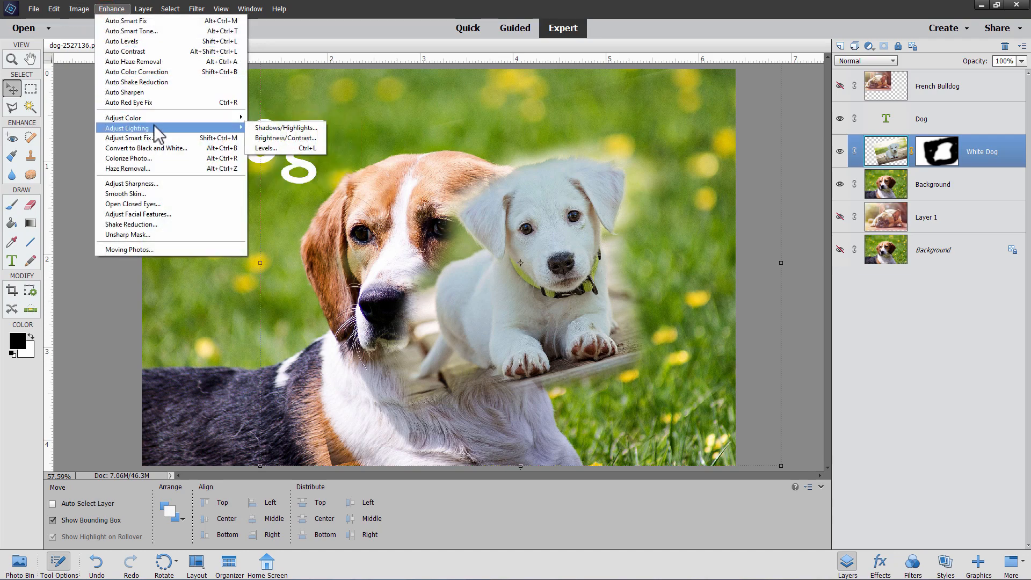
{"action": "left_click", "coordinate": [265, 149]}
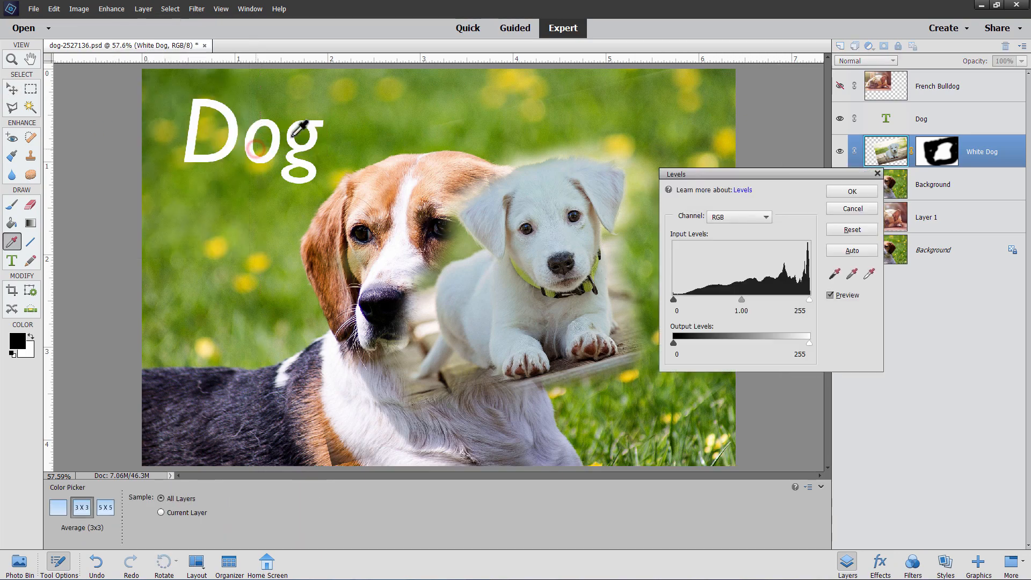
{"action": "left_click_drag", "start_coordinate": [743, 302], "coordinate": [694, 300]}
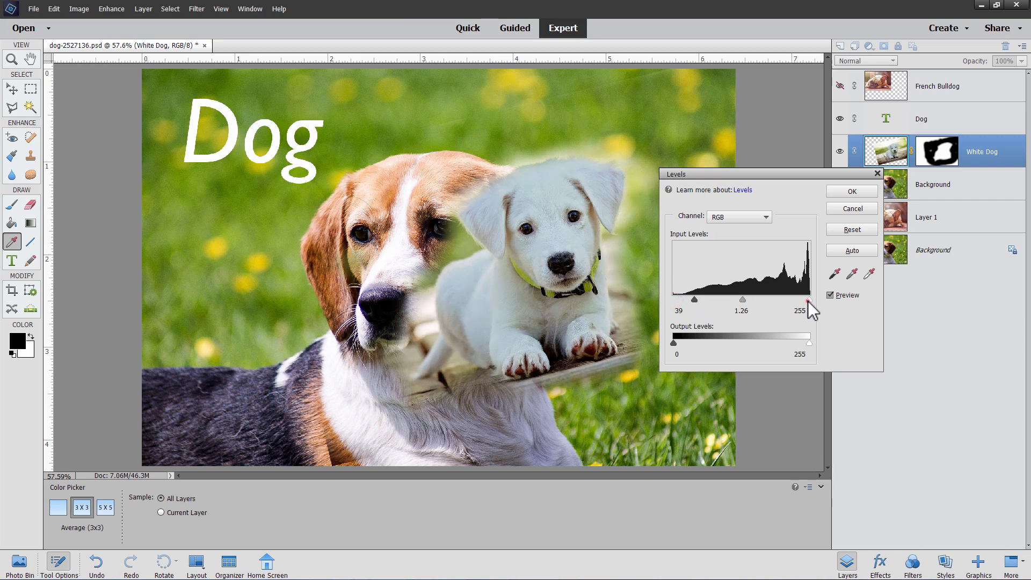
{"action": "left_click_drag", "start_coordinate": [809, 301], "coordinate": [779, 303]}
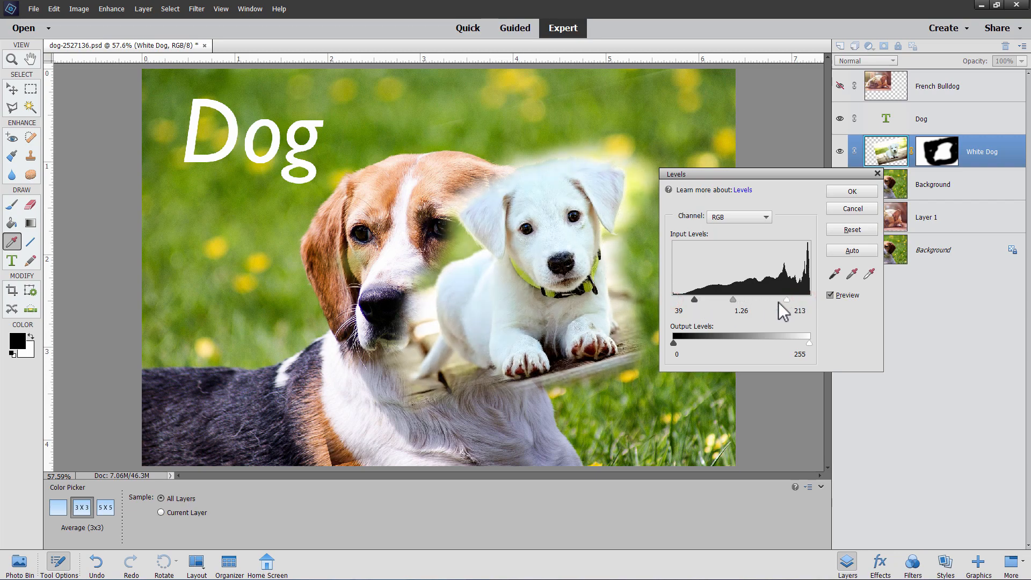
{"action": "left_click", "coordinate": [835, 193]}
Step: Undo the direct Levels change on the White Dog layer and its selection, returning to the Dog text layer
{"action": "key", "text": "v"}
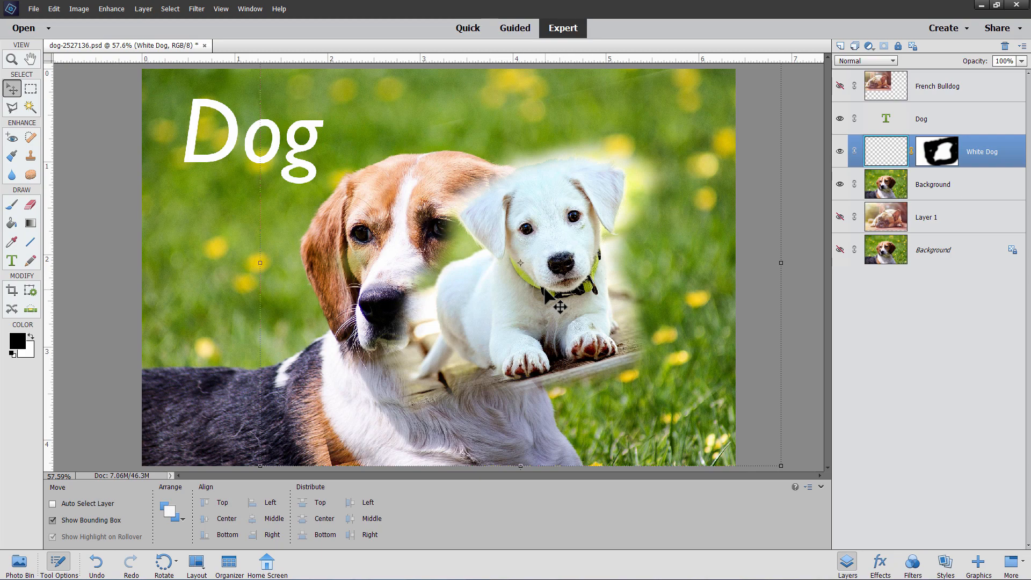
{"action": "key", "text": "ctrl+z"}
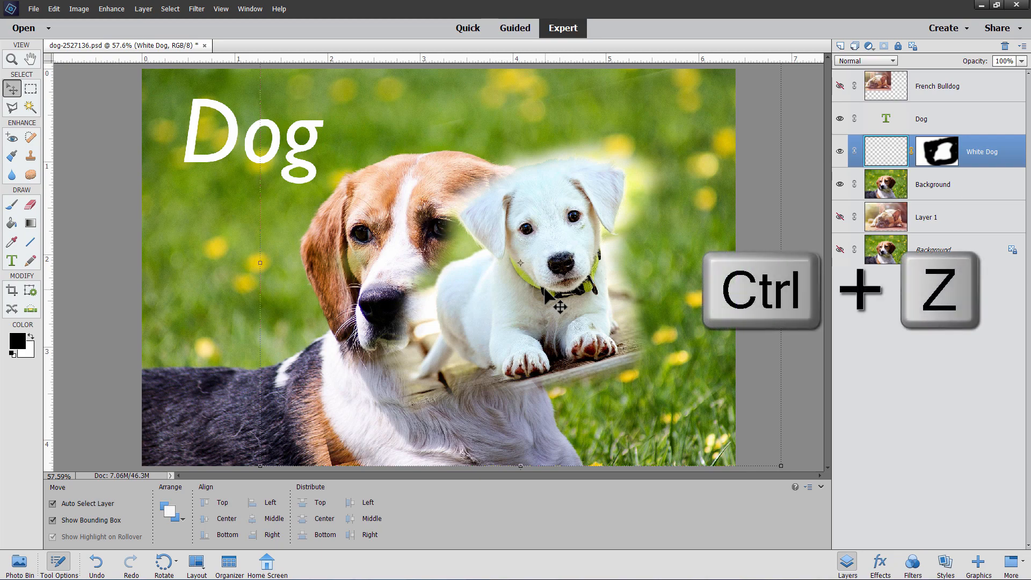
{"action": "key", "text": "ctrl+z"}
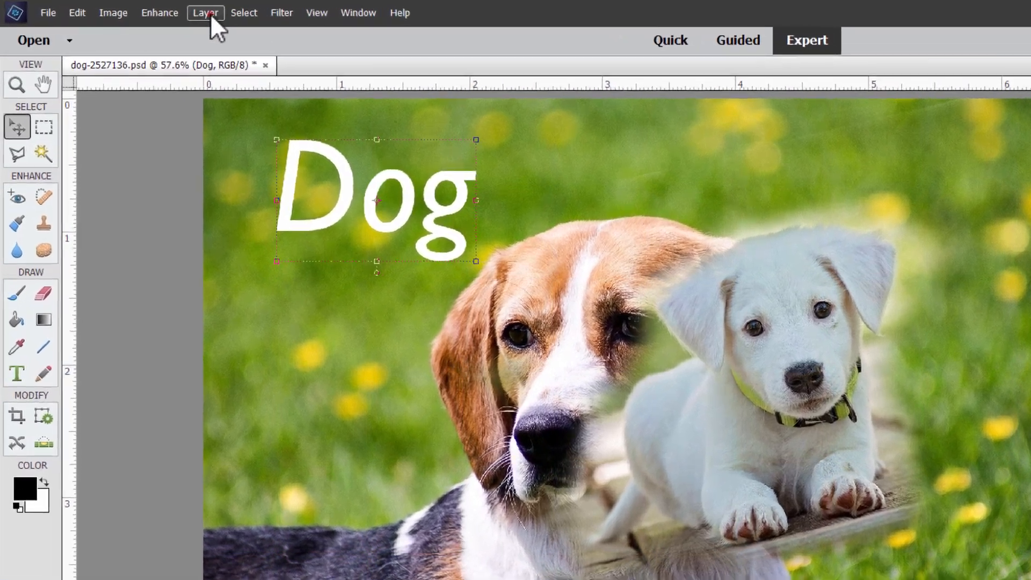
Step: Add a Levels adjustment layer above the Dog text, clipped to it, with Normal mode and 100% opacity, and close its settings
{"action": "left_click", "coordinate": [144, 10]}
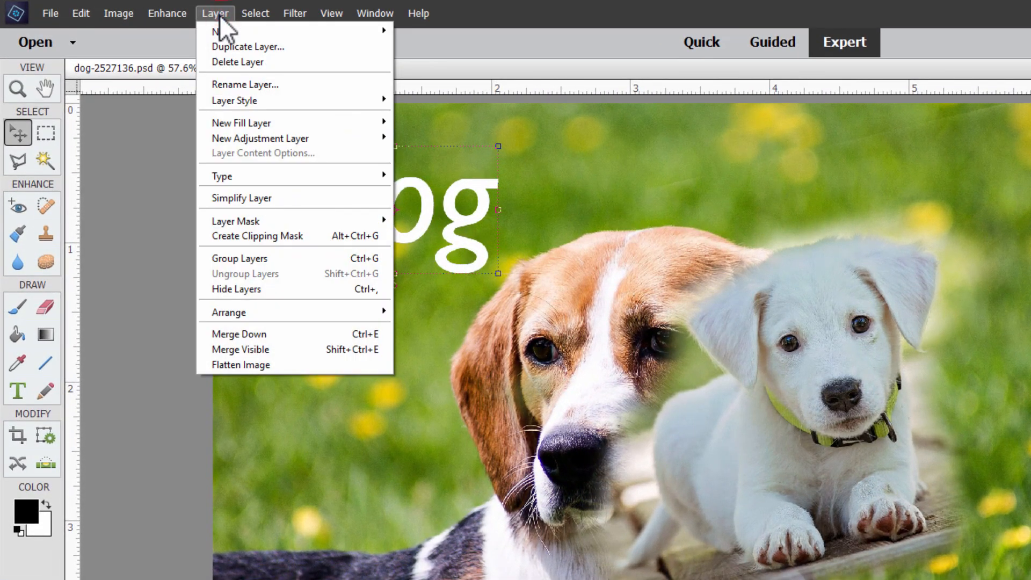
{"action": "mouse_move", "coordinate": [244, 140]}
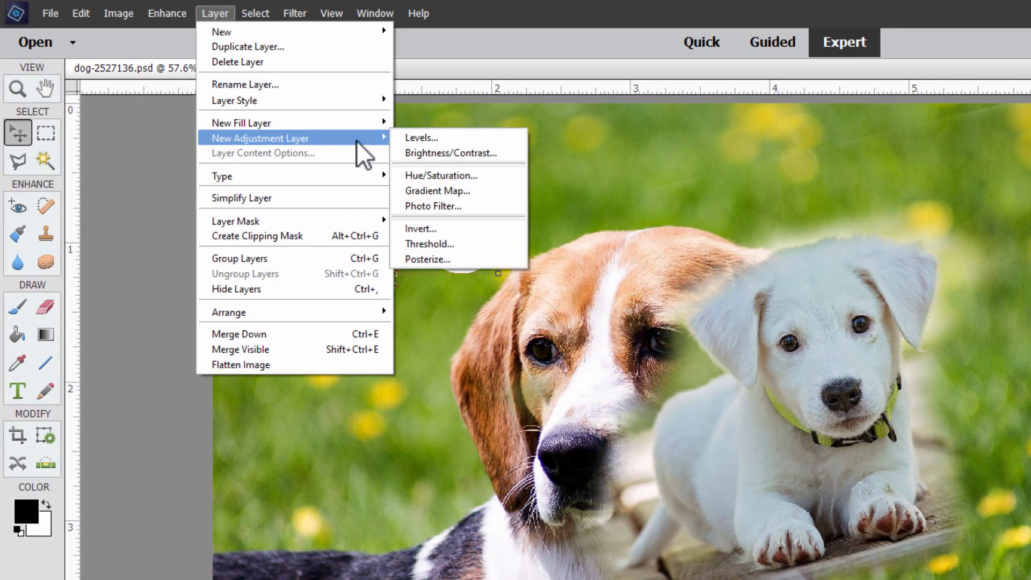
{"action": "mouse_move", "coordinate": [271, 122]}
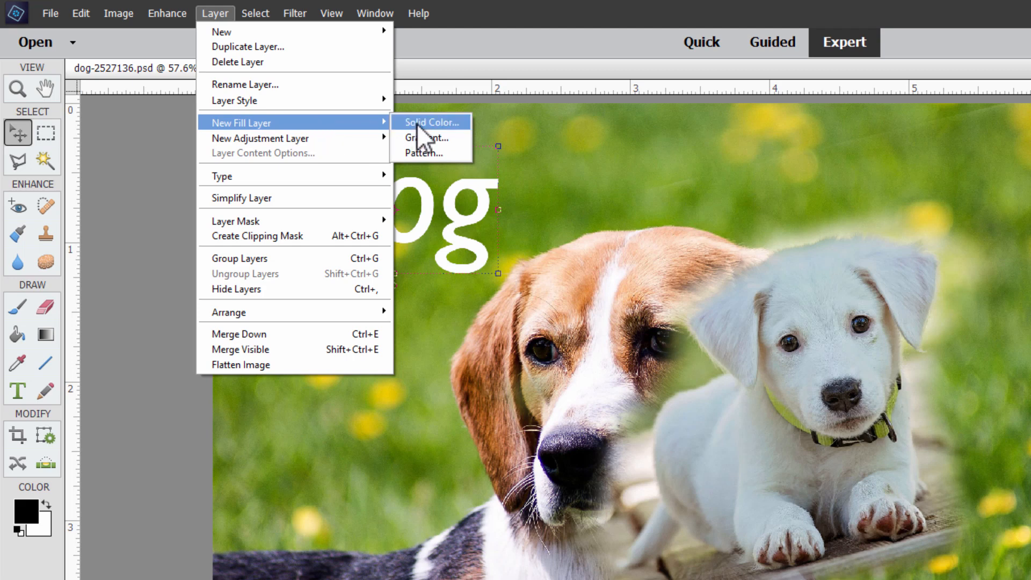
{"action": "mouse_move", "coordinate": [290, 139]}
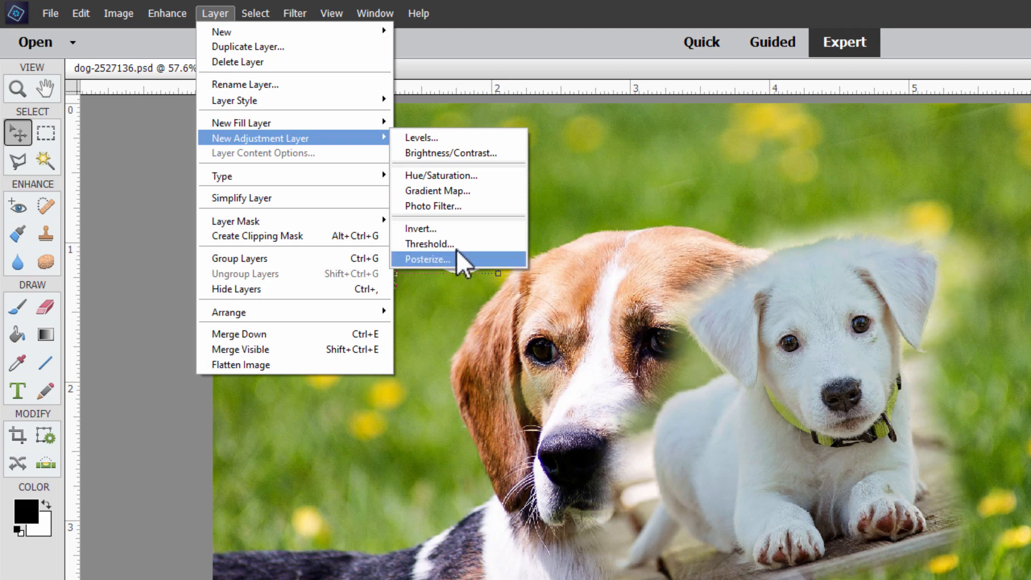
{"action": "left_click", "coordinate": [445, 137]}
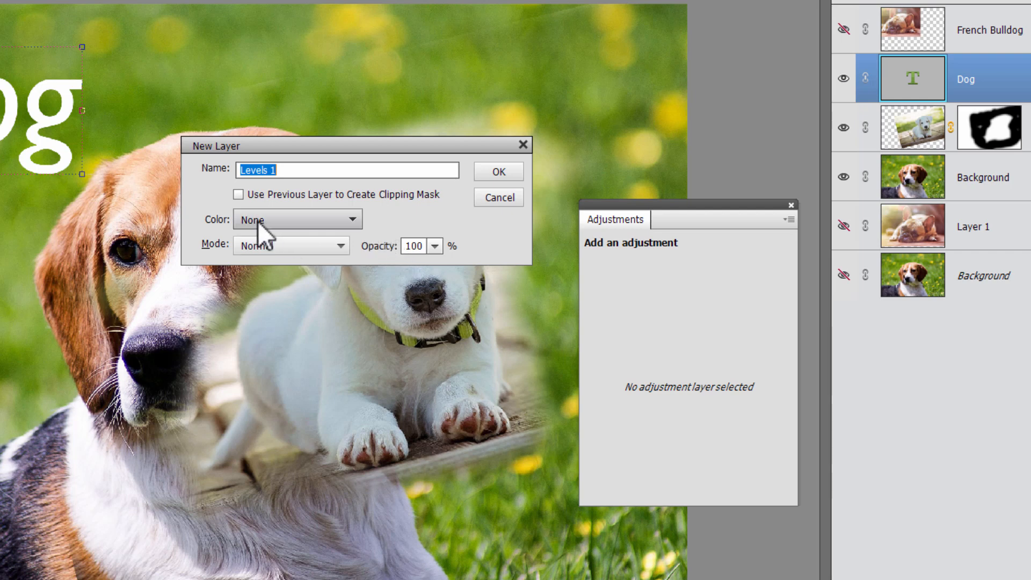
{"action": "left_click", "coordinate": [279, 221]}
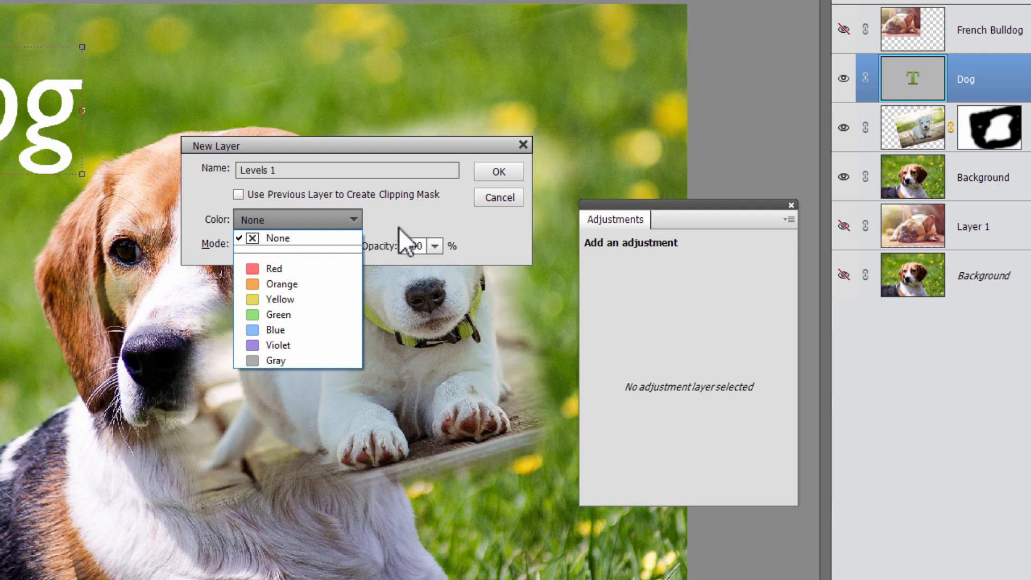
{"action": "left_click", "coordinate": [402, 212]}
{"action": "left_click", "coordinate": [327, 248]}
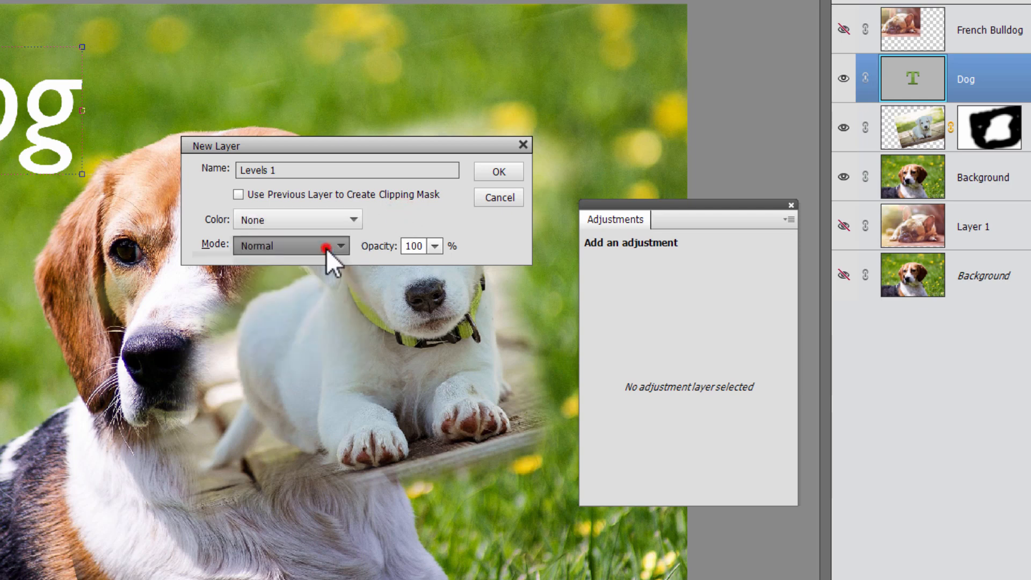
{"action": "left_click", "coordinate": [323, 246]}
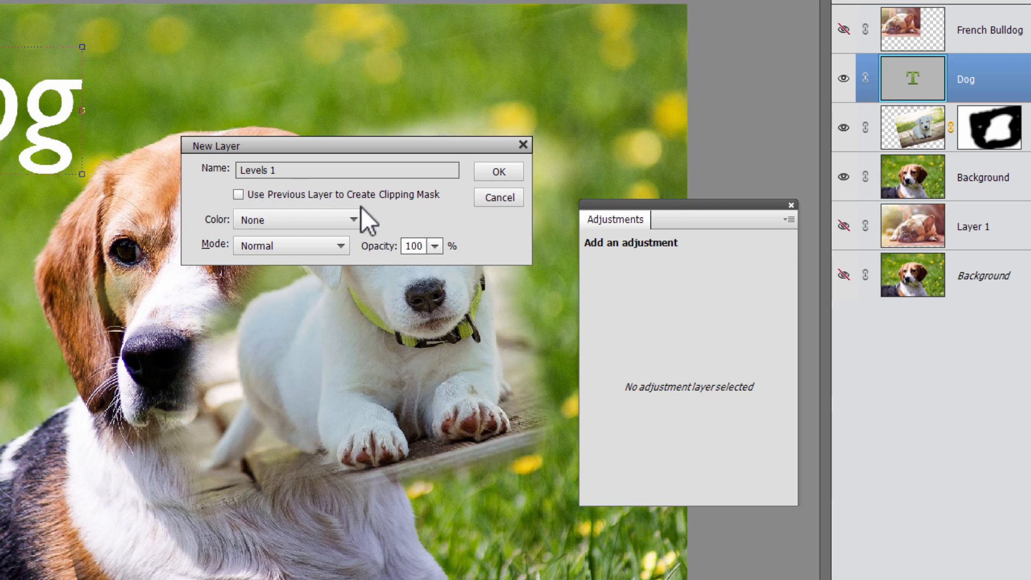
{"action": "left_click", "coordinate": [238, 194]}
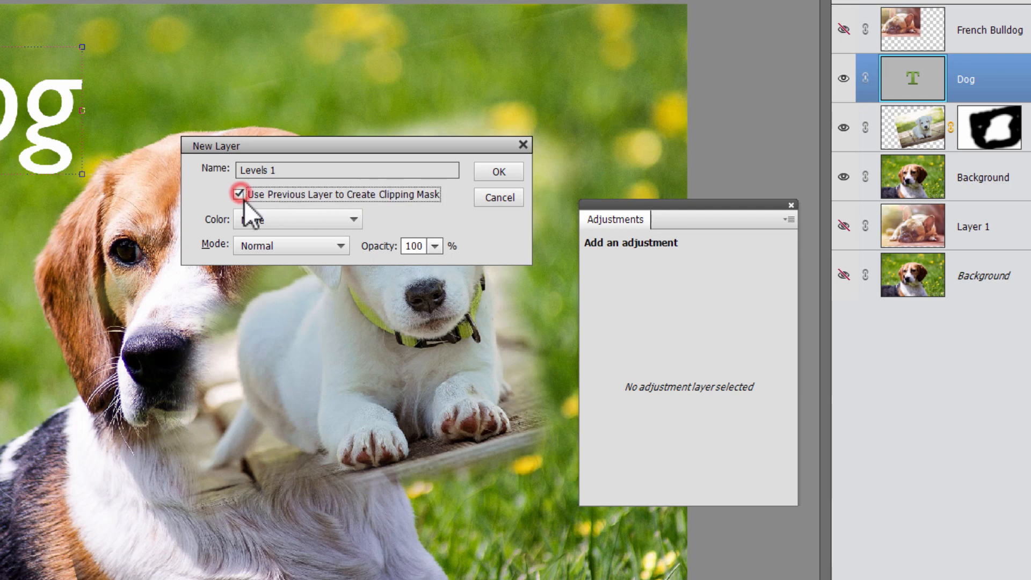
{"action": "left_click", "coordinate": [493, 168]}
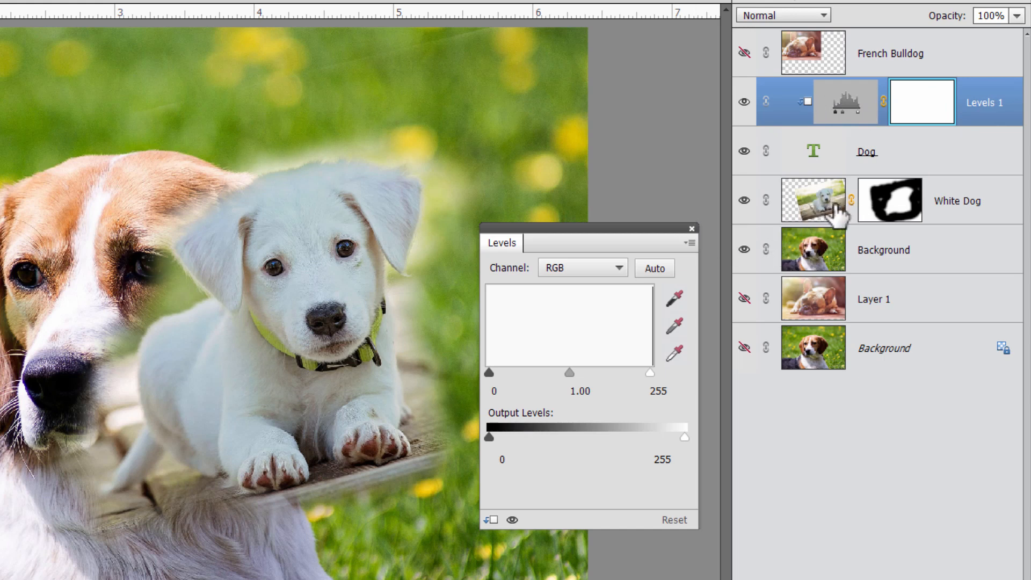
{"action": "left_click", "coordinate": [692, 228]}
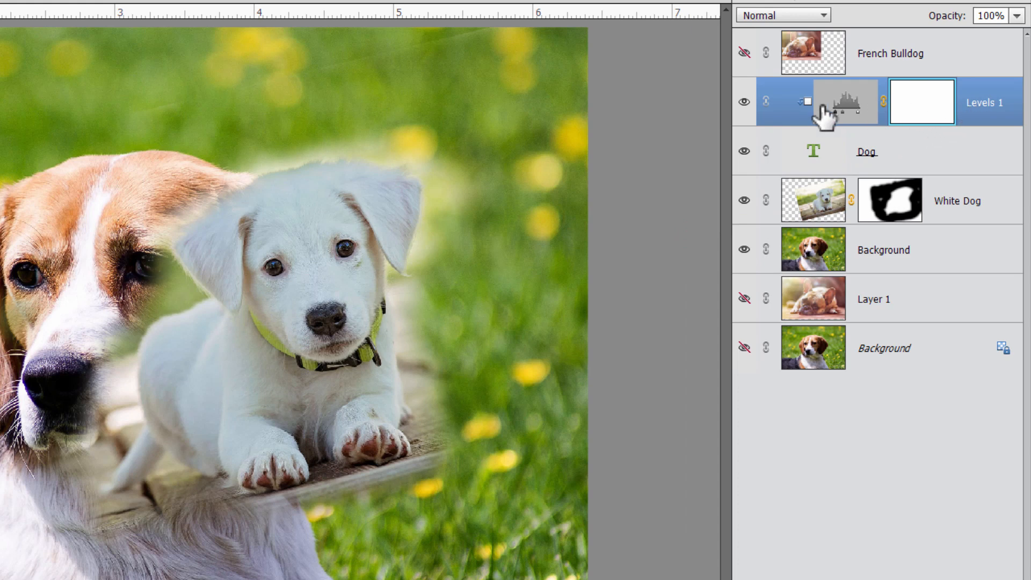
Step: Release the Levels 1 layer from the Dog text and clip it to the White Dog layer instead, placed directly above it
{"action": "right_click", "coordinate": [978, 104]}
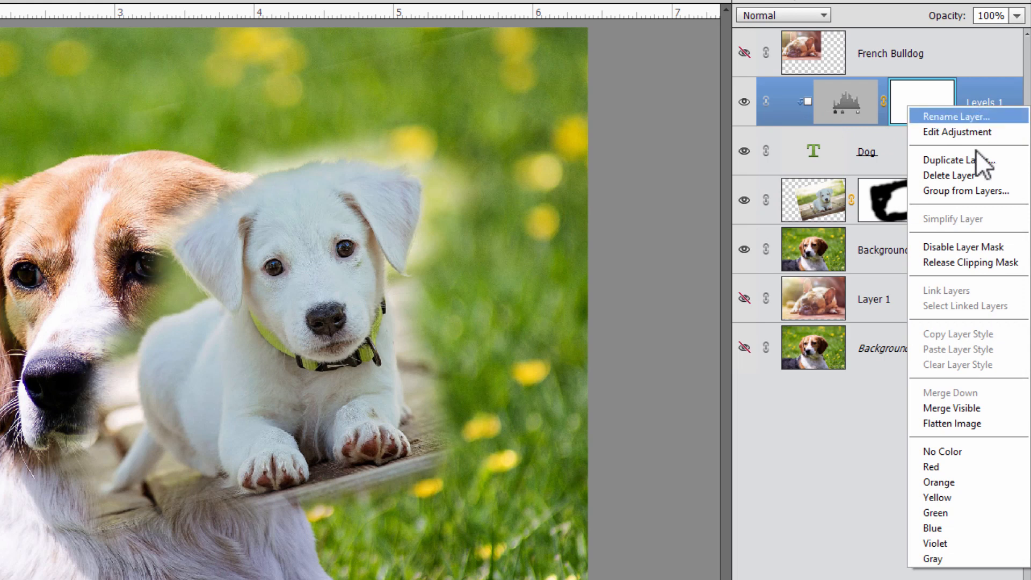
{"action": "left_click", "coordinate": [946, 261]}
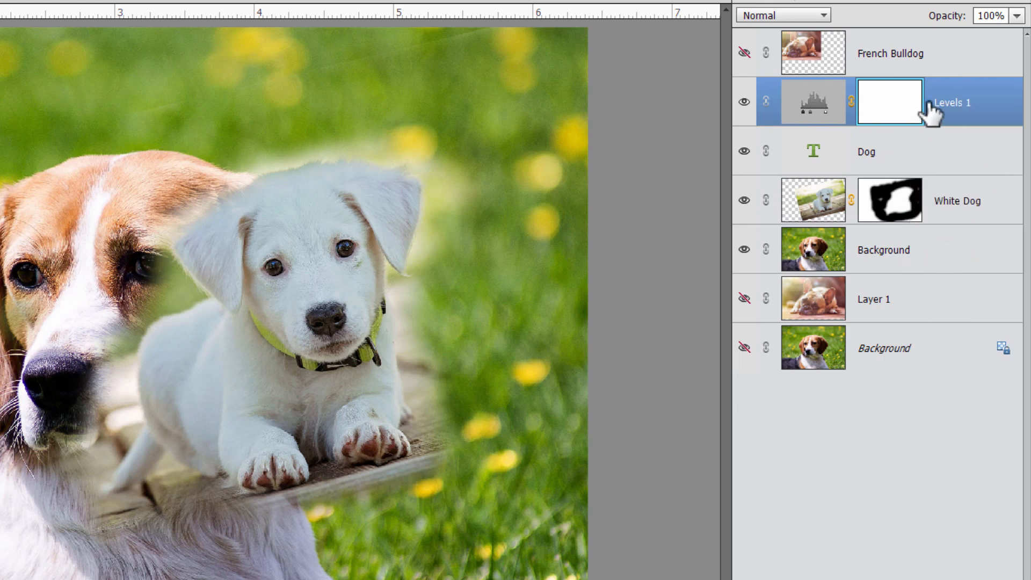
{"action": "left_click_drag", "start_coordinate": [985, 102], "coordinate": [971, 162]}
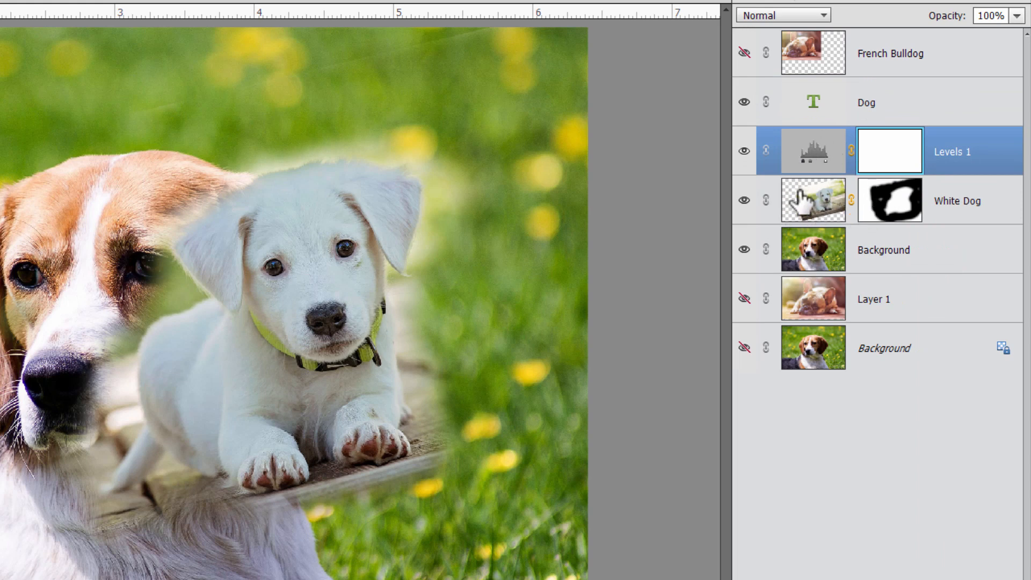
{"action": "right_click", "coordinate": [953, 153]}
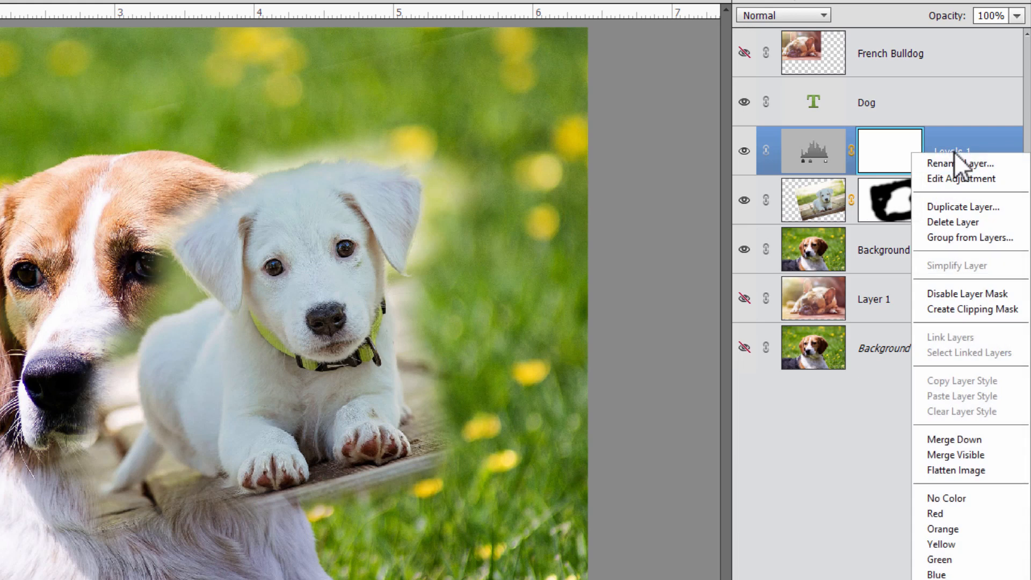
{"action": "left_click", "coordinate": [969, 313]}
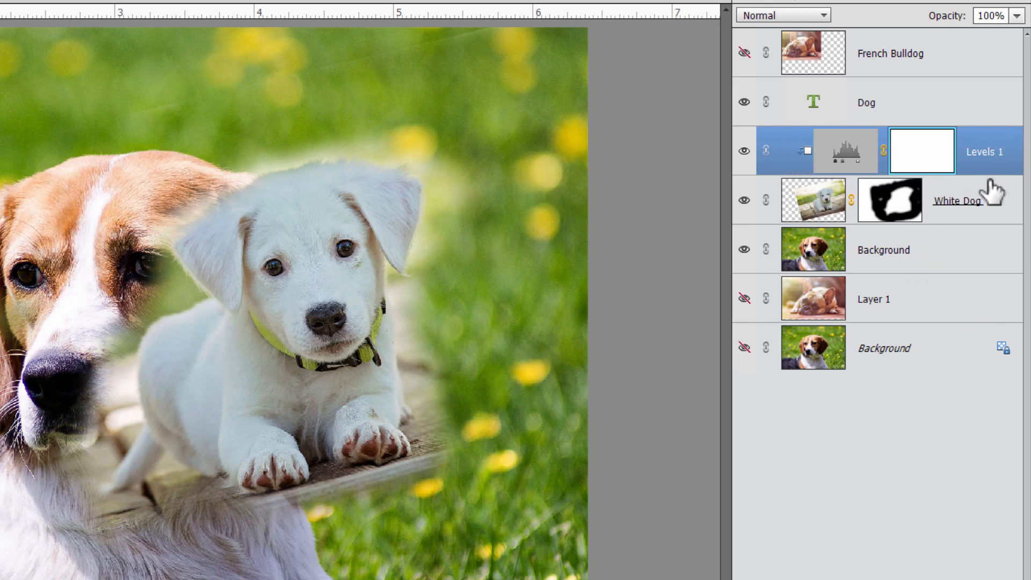
Step: Try an exaggerated correction on the Levels 1 layer with a black input of 57 and a midtone of 3.26
{"action": "double_click", "coordinate": [850, 153]}
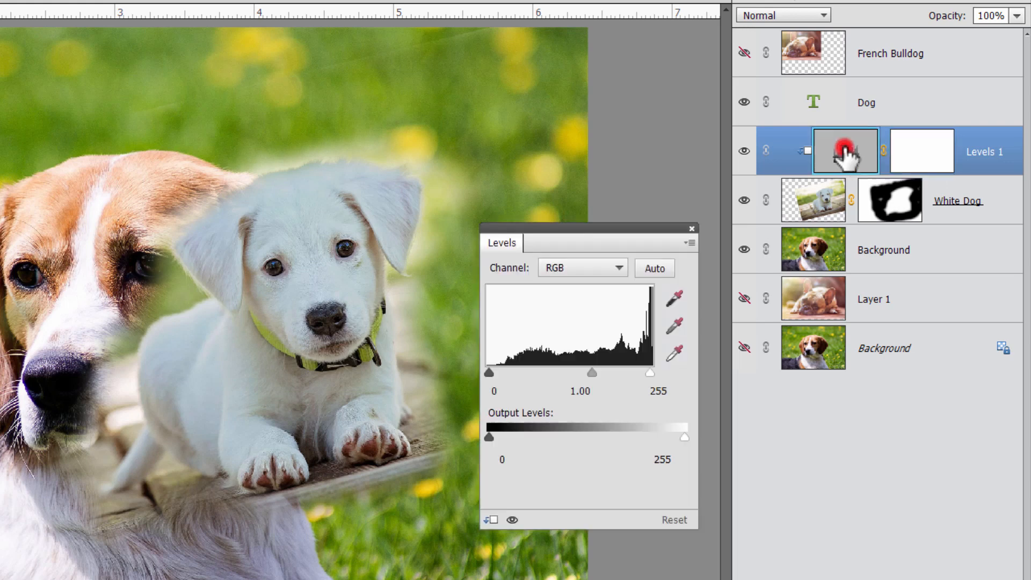
{"action": "left_click_drag", "start_coordinate": [581, 231], "coordinate": [571, 215]}
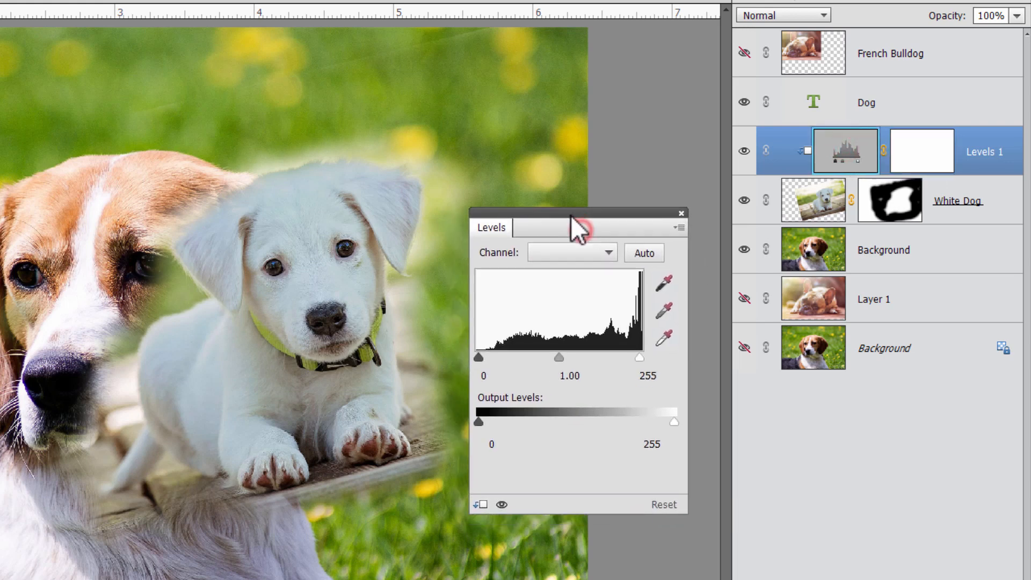
{"action": "left_click_drag", "start_coordinate": [559, 358], "coordinate": [514, 358]}
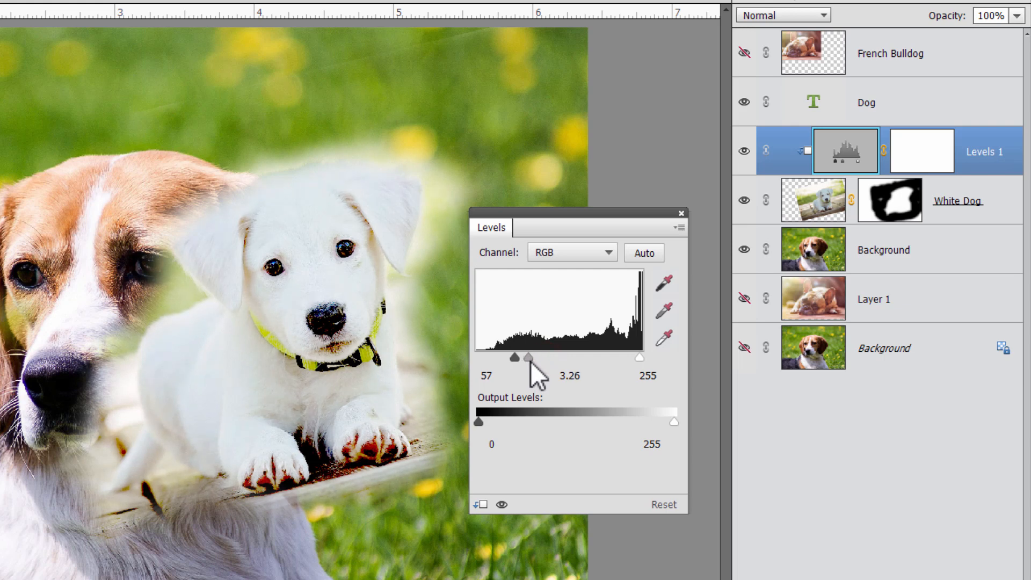
{"action": "left_click", "coordinate": [680, 213]}
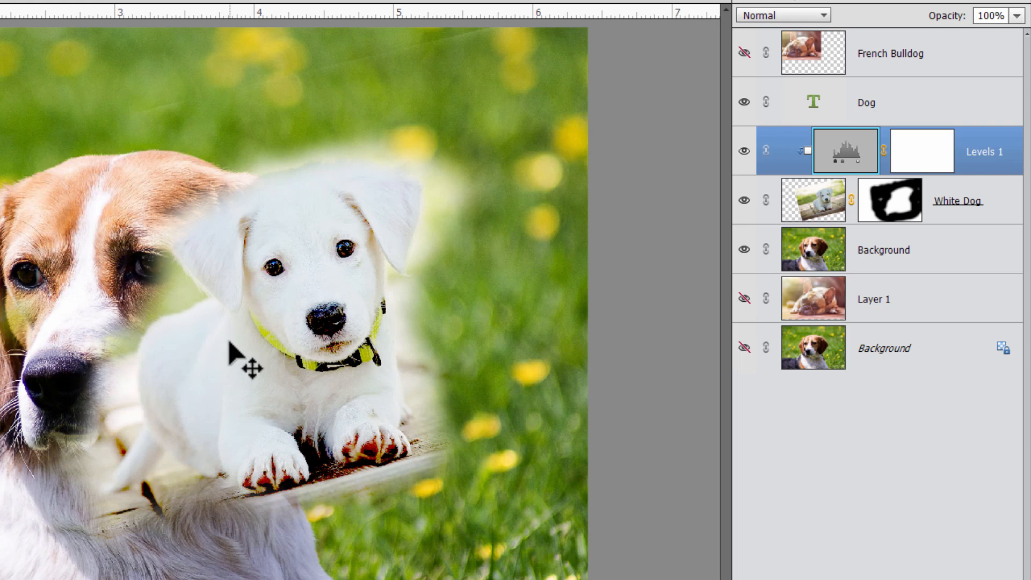
Step: Readjust the Levels 1 layer to black input 32 and white input 223, slightly brighten the midtones, and close its settings
{"action": "double_click", "coordinate": [846, 159]}
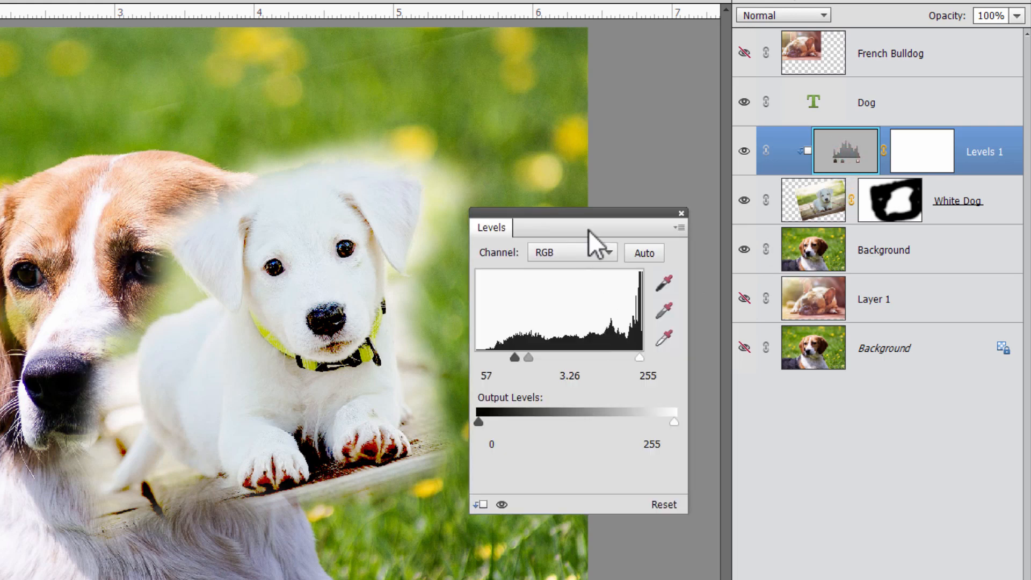
{"action": "left_click_drag", "start_coordinate": [514, 357], "coordinate": [570, 356]}
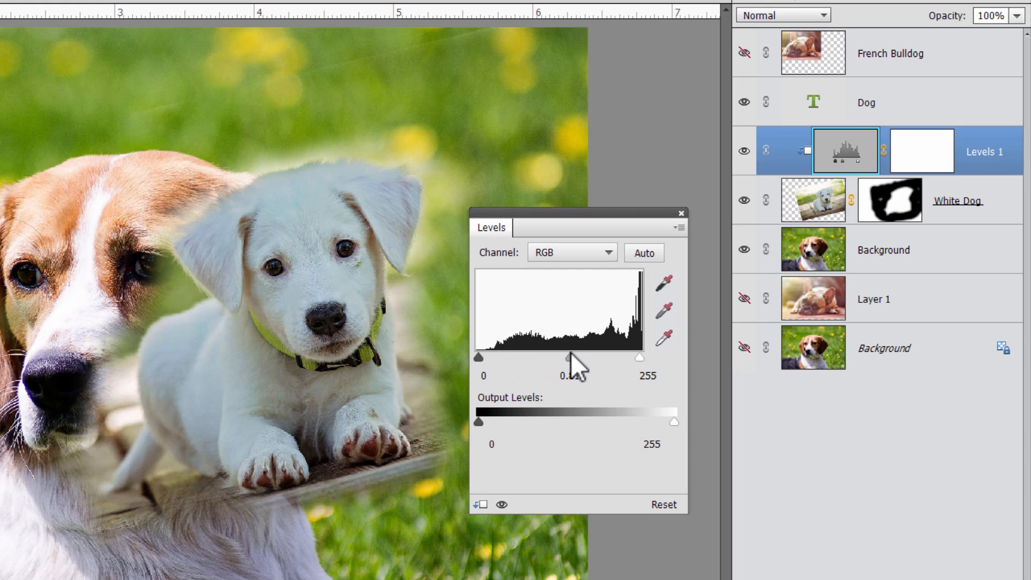
{"action": "double_click", "coordinate": [584, 378]}
{"action": "type", "text": "1"}
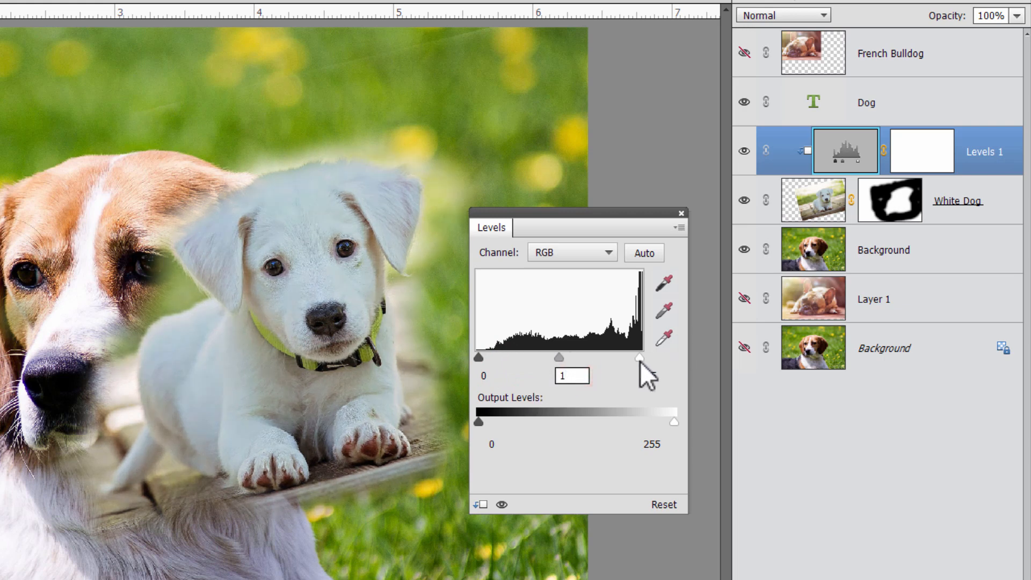
{"action": "left_click_drag", "start_coordinate": [640, 356], "coordinate": [619, 351]}
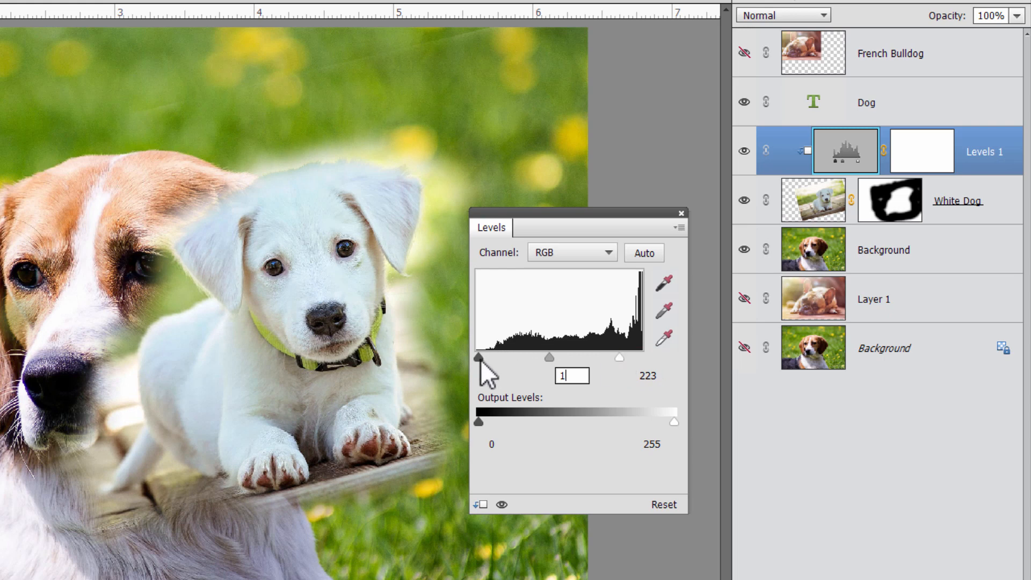
{"action": "left_click_drag", "start_coordinate": [480, 358], "coordinate": [495, 356]}
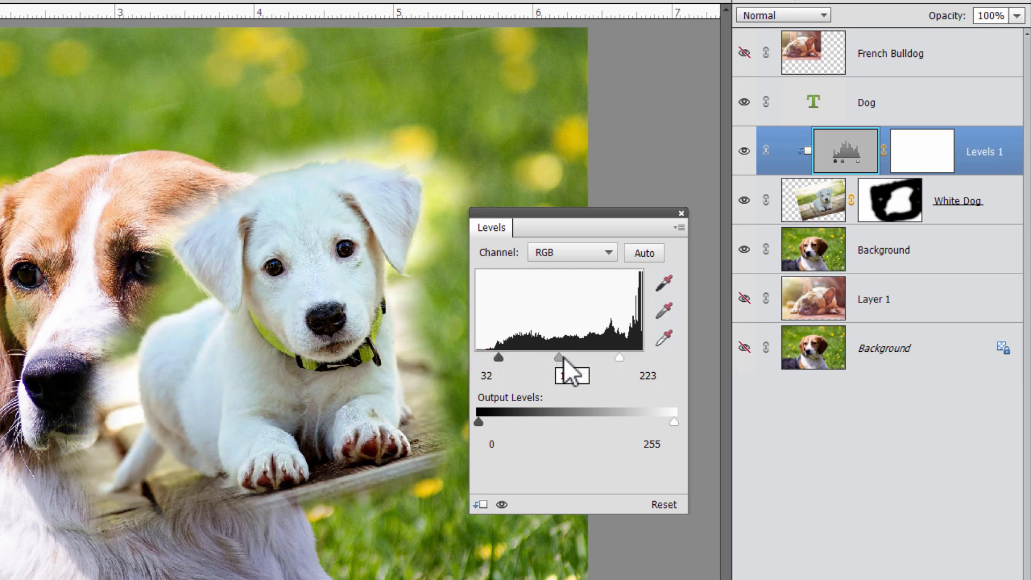
{"action": "left_click_drag", "start_coordinate": [552, 357], "coordinate": [552, 355]}
{"action": "left_click", "coordinate": [681, 213]}
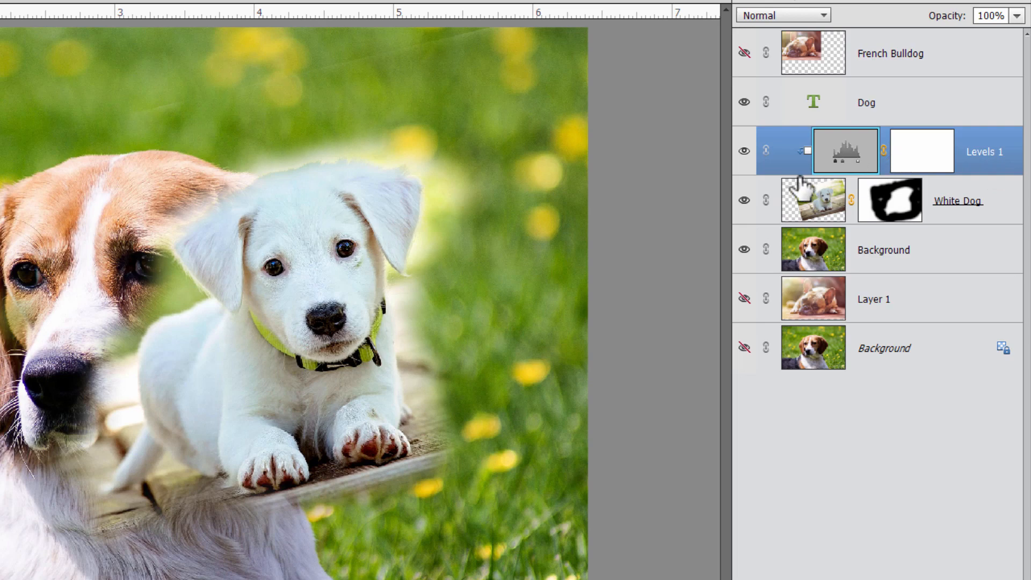
Step: Toggle the Levels 1 layer's visibility repeatedly to compare the White Dog with and without it, leaving the layer hidden
{"action": "left_click", "coordinate": [743, 151]}
{"action": "left_click", "coordinate": [743, 152]}
{"action": "left_click", "coordinate": [744, 152]}
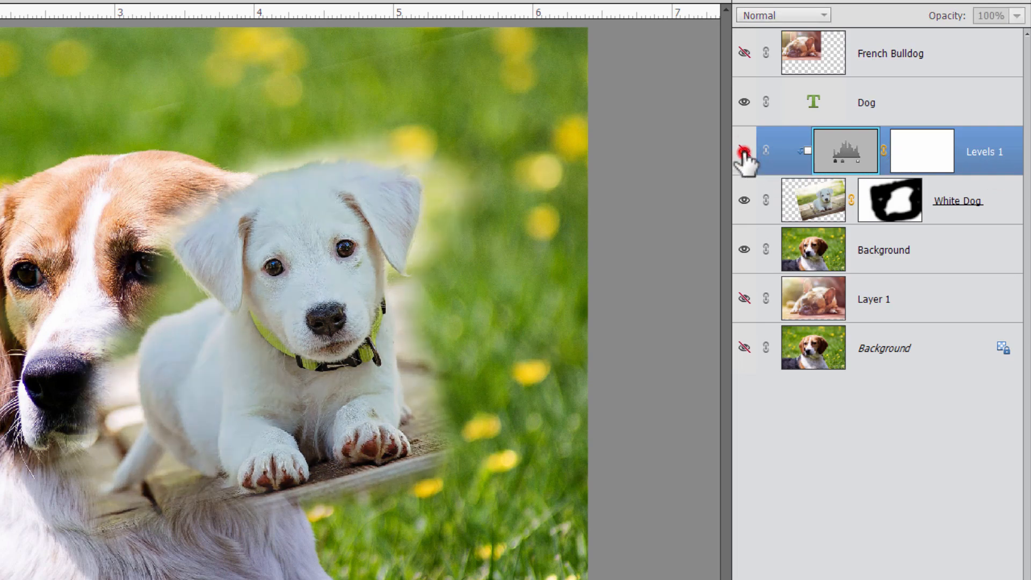
{"action": "left_click", "coordinate": [744, 152]}
{"action": "left_click", "coordinate": [743, 152]}
{"action": "left_click", "coordinate": [744, 152]}
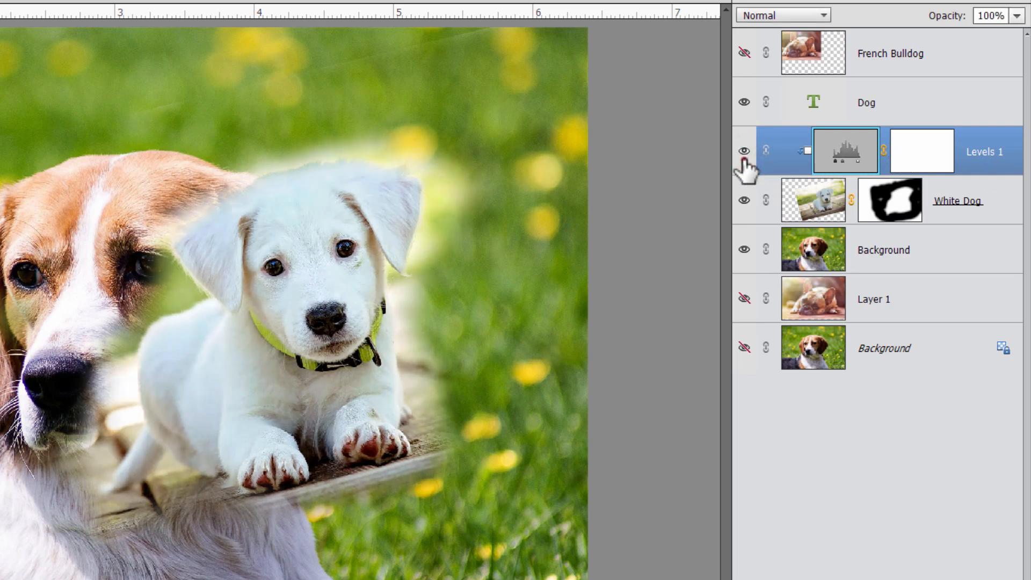
{"action": "left_click", "coordinate": [744, 152]}
{"action": "left_click", "coordinate": [743, 151]}
{"action": "left_click", "coordinate": [743, 151]}
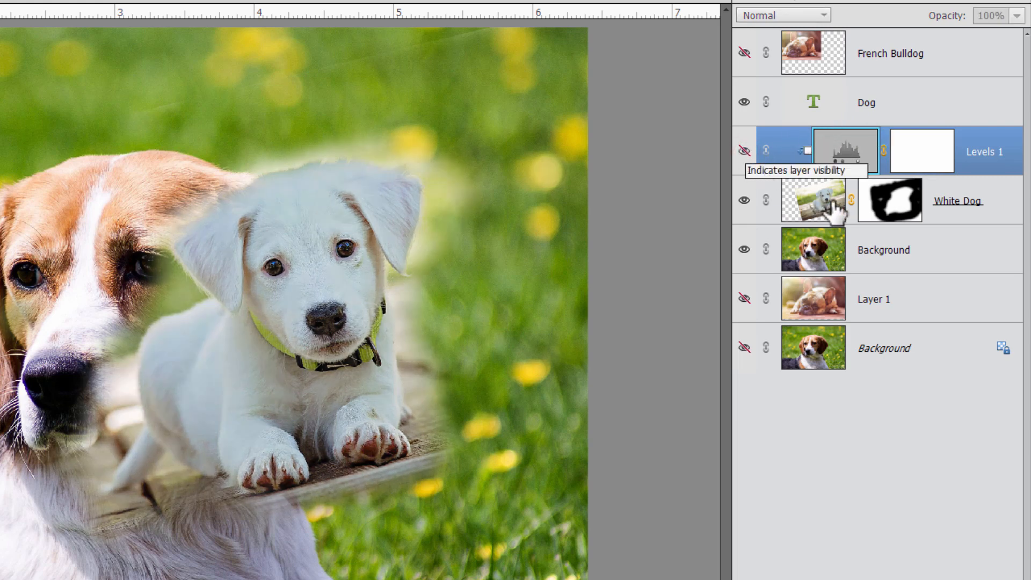
Step: Disable the White Dog layer's mask and hide the Dog text layer
{"action": "right_click", "coordinate": [885, 203]}
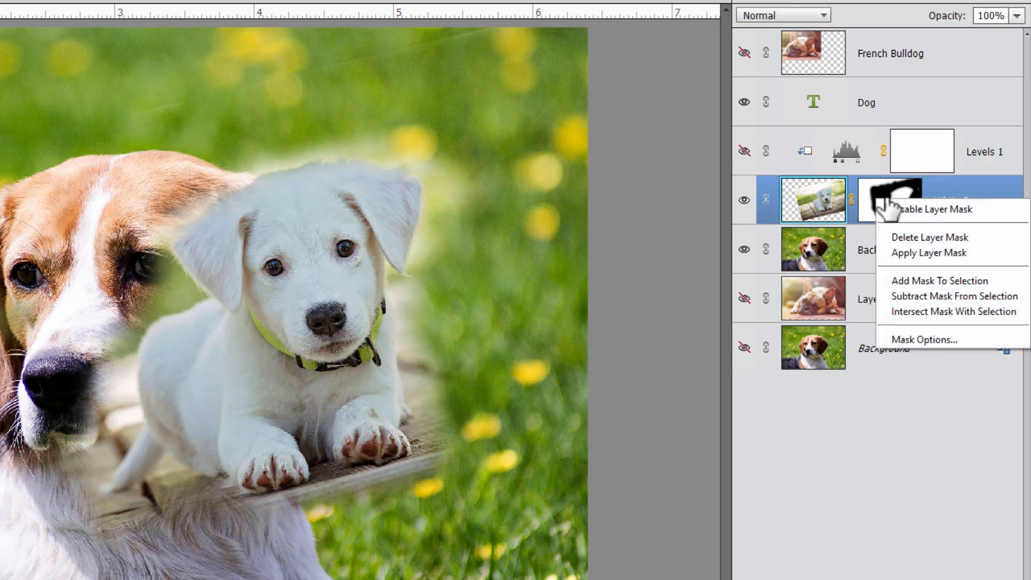
{"action": "left_click", "coordinate": [935, 211]}
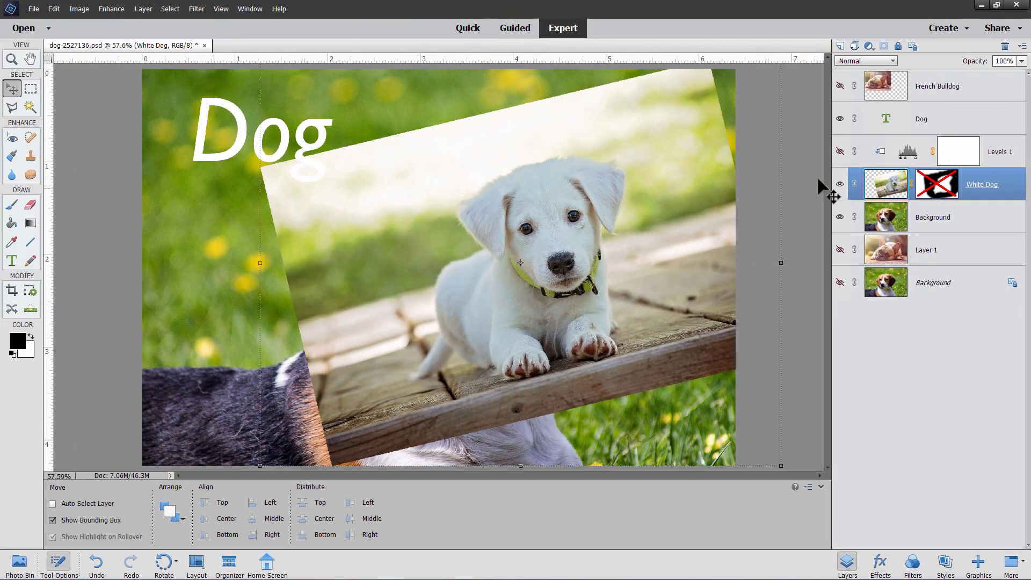
{"action": "left_click", "coordinate": [839, 119]}
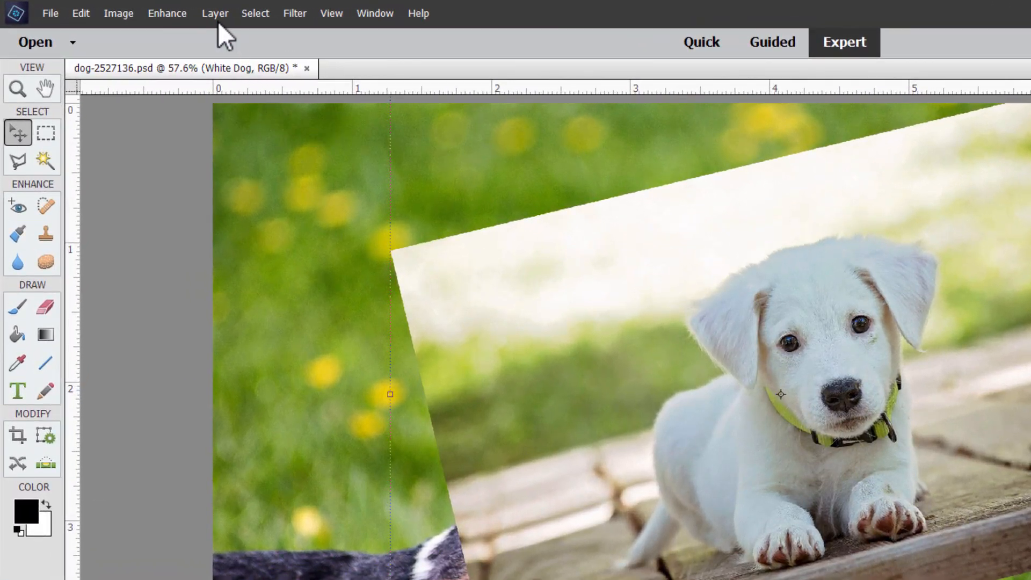
Step: Open the layer style settings for the White Dog layer and enable a drop shadow
{"action": "left_click", "coordinate": [215, 13]}
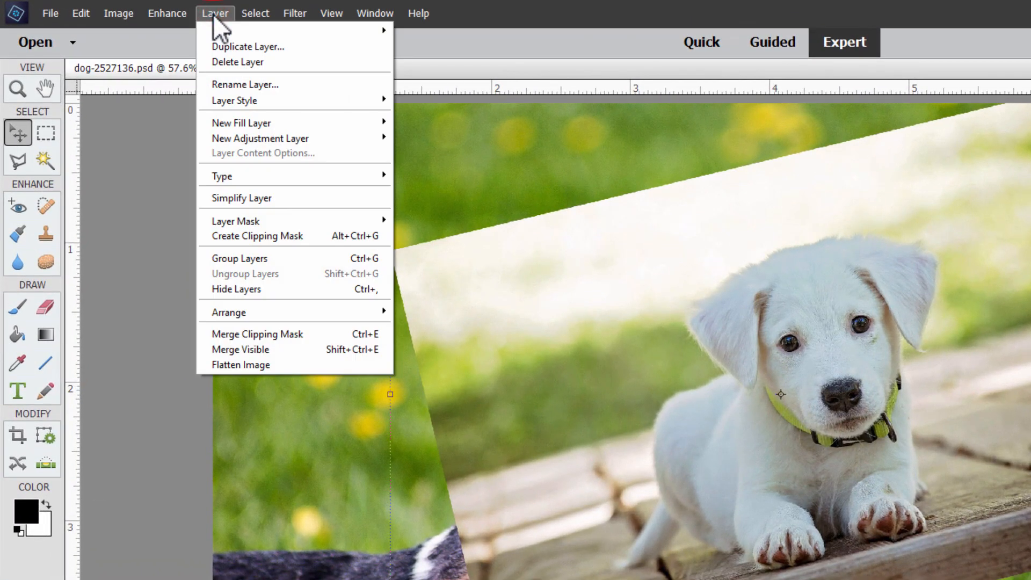
{"action": "mouse_move", "coordinate": [255, 102]}
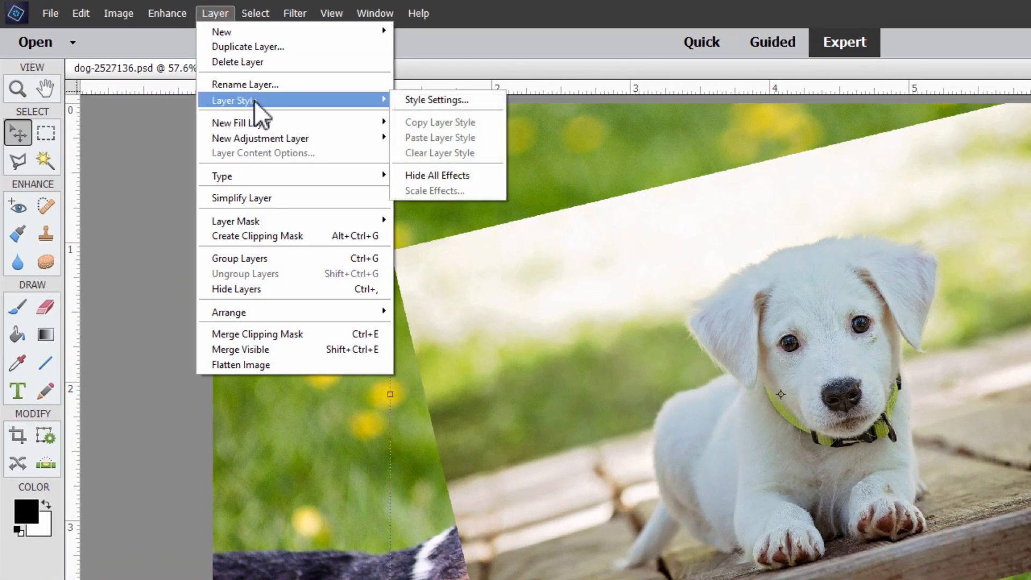
{"action": "left_click", "coordinate": [445, 101]}
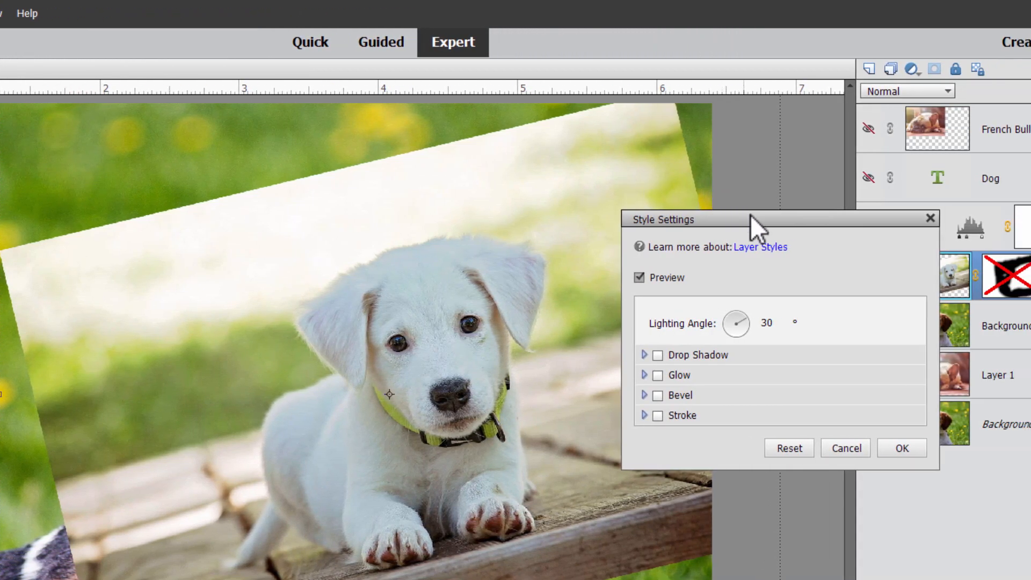
{"action": "left_click_drag", "start_coordinate": [802, 215], "coordinate": [701, 211]}
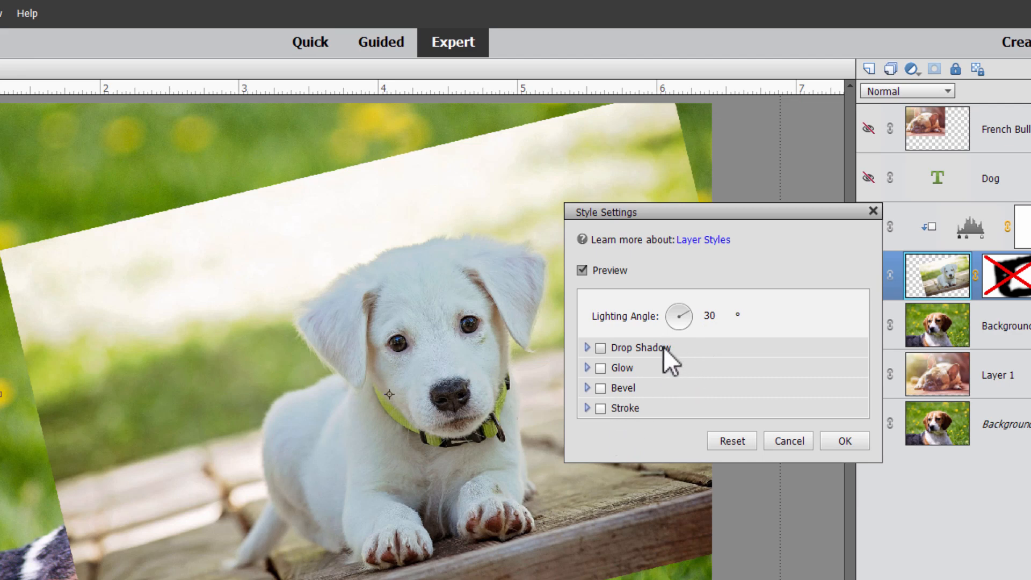
{"action": "left_click", "coordinate": [600, 348]}
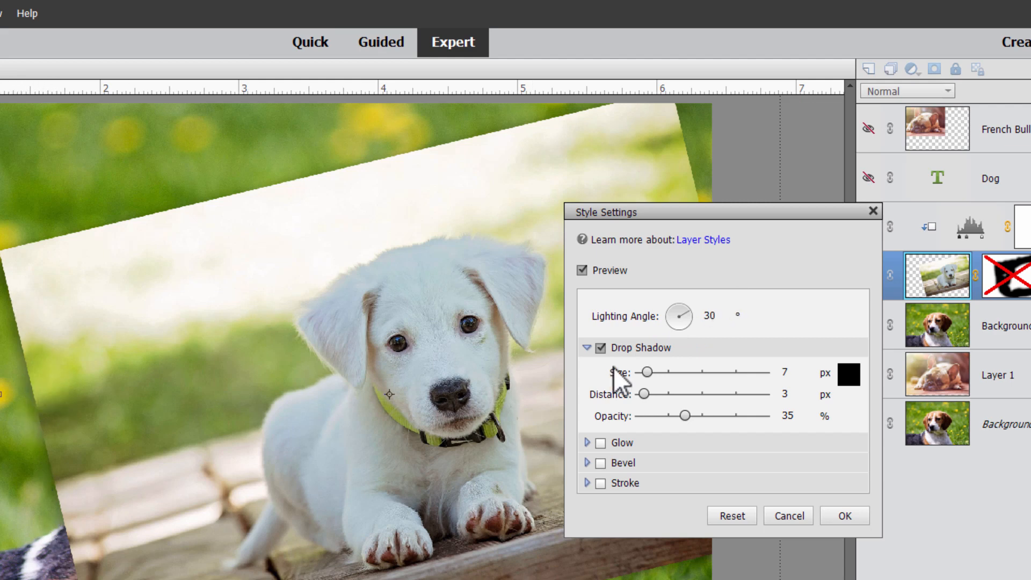
Step: Set the lighting angle to 61° and the drop shadow to size 73 px, distance 69 px and opacity 100%
{"action": "left_click_drag", "start_coordinate": [685, 316], "coordinate": [690, 327]}
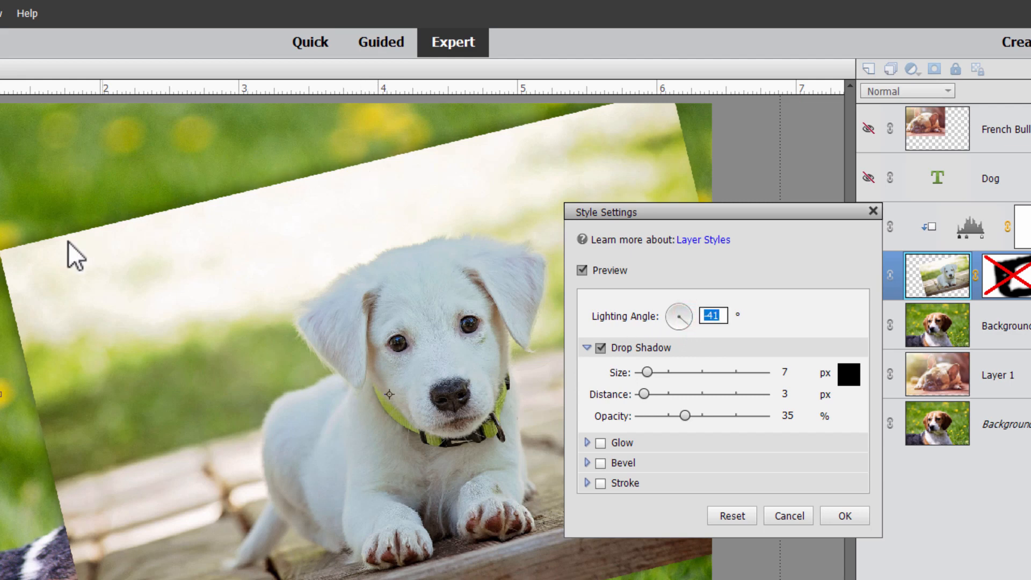
{"action": "left_click_drag", "start_coordinate": [687, 321], "coordinate": [690, 304]}
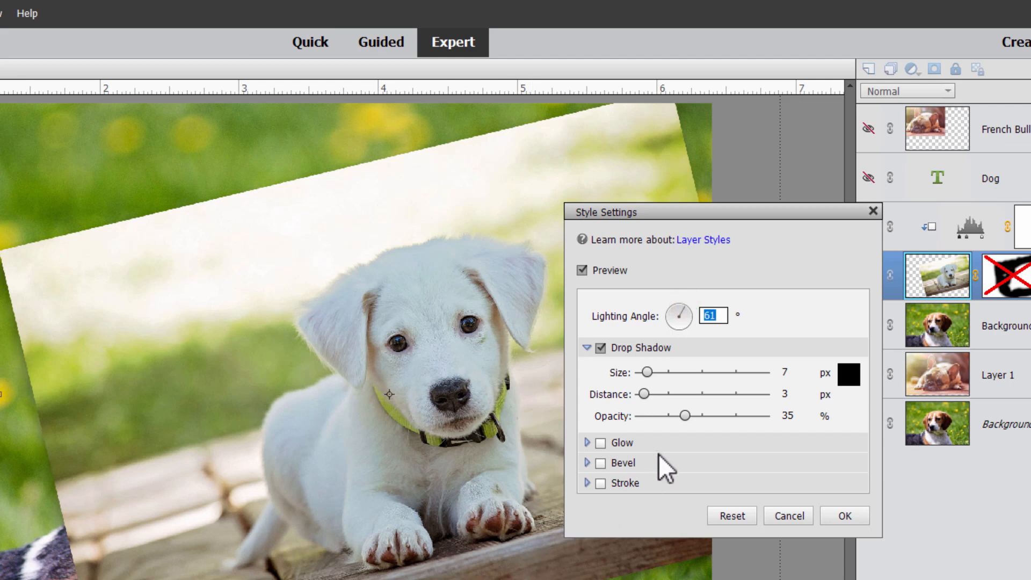
{"action": "left_click_drag", "start_coordinate": [685, 417], "coordinate": [764, 415]}
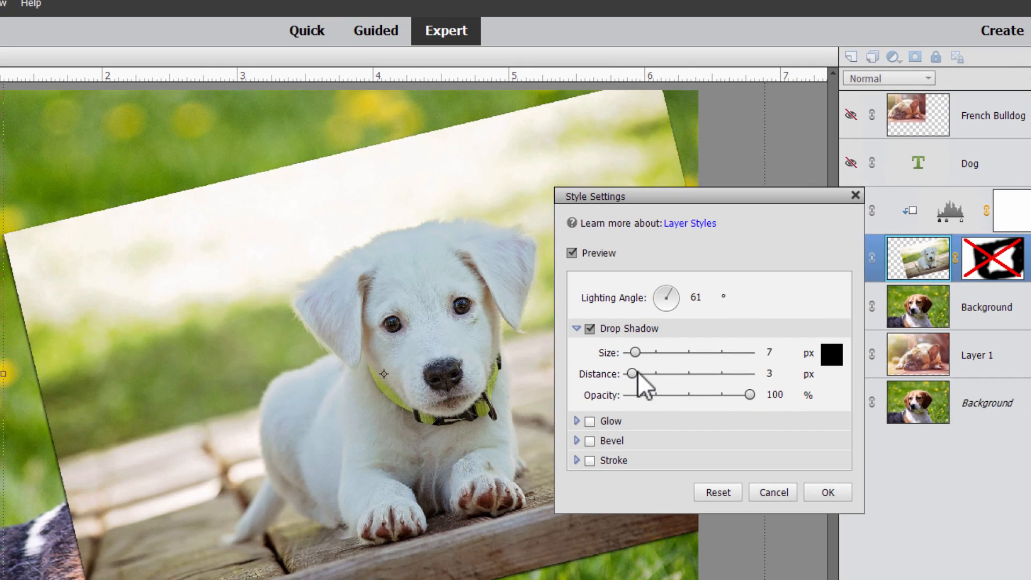
{"action": "left_click_drag", "start_coordinate": [643, 395], "coordinate": [678, 401]}
{"action": "mouse_move", "coordinate": [612, 292]}
{"action": "left_mouse_down"}
{"action": "mouse_move", "coordinate": [636, 303]}
{"action": "mouse_move", "coordinate": [625, 292]}
{"action": "left_mouse_up"}
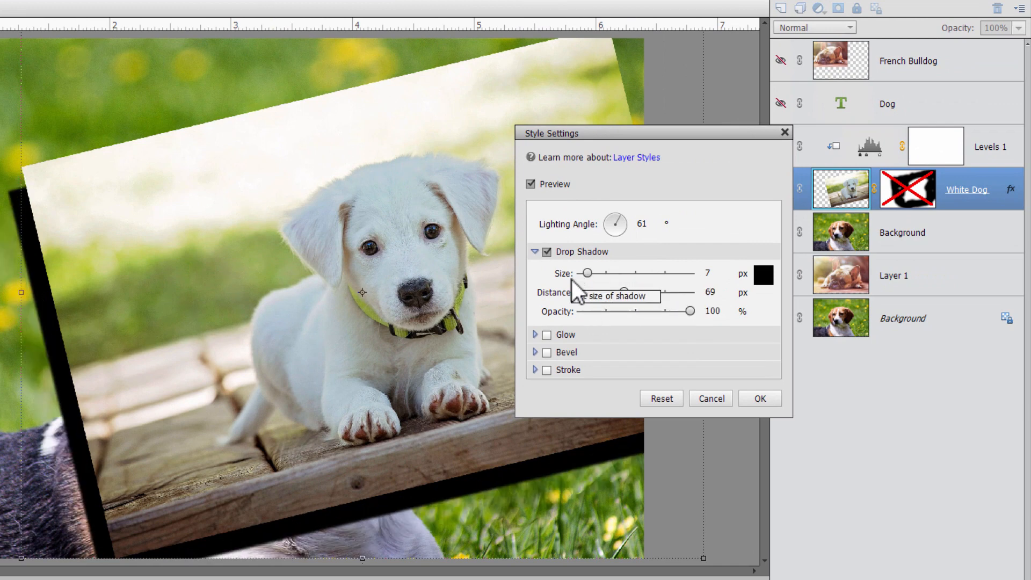
{"action": "left_click_drag", "start_coordinate": [587, 272], "coordinate": [605, 273]}
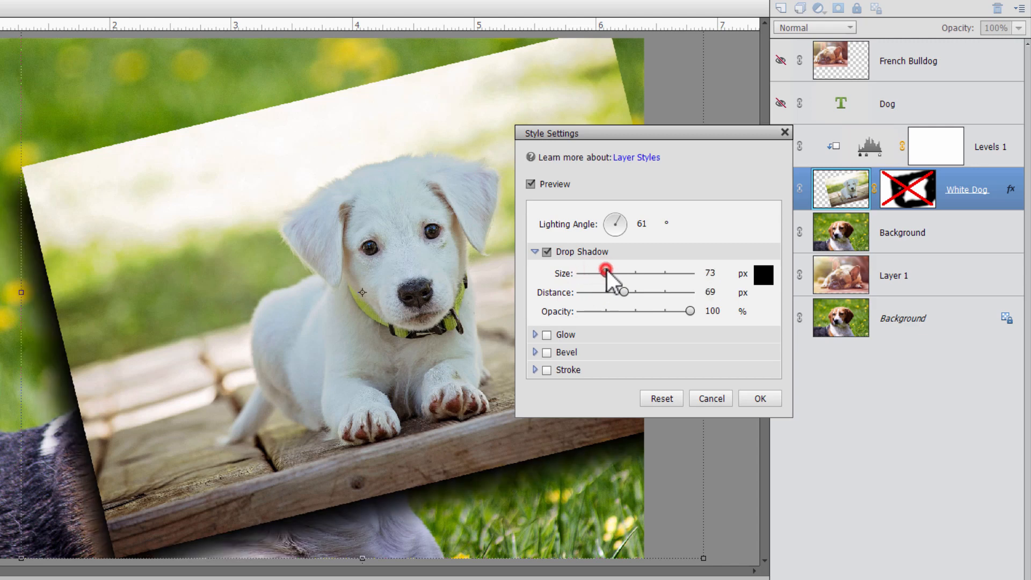
{"action": "left_click", "coordinate": [606, 271]}
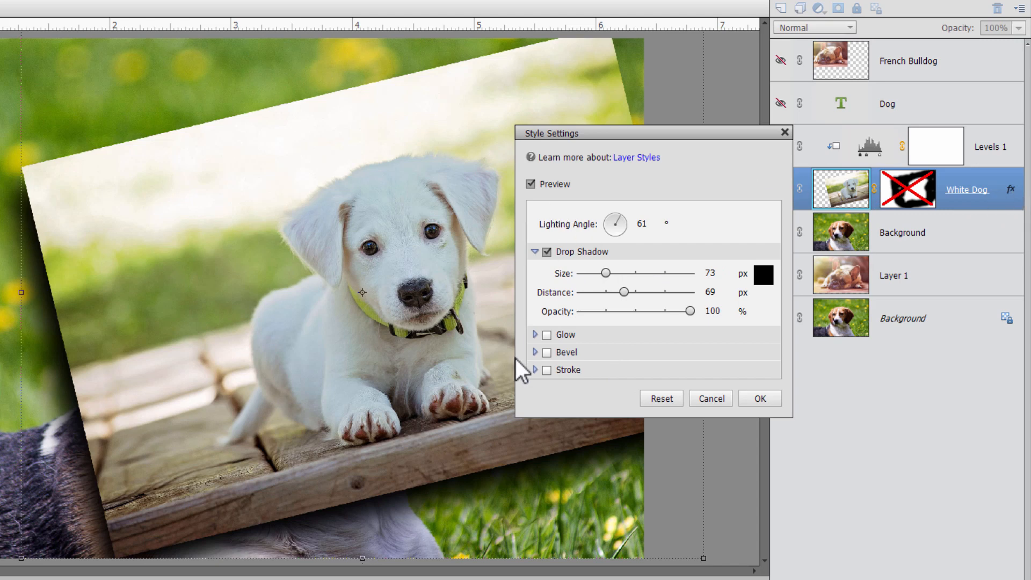
Step: Try an inner glow of 92 px at 100% opacity on the White Dog layer, and switch it off again
{"action": "left_click", "coordinate": [545, 335]}
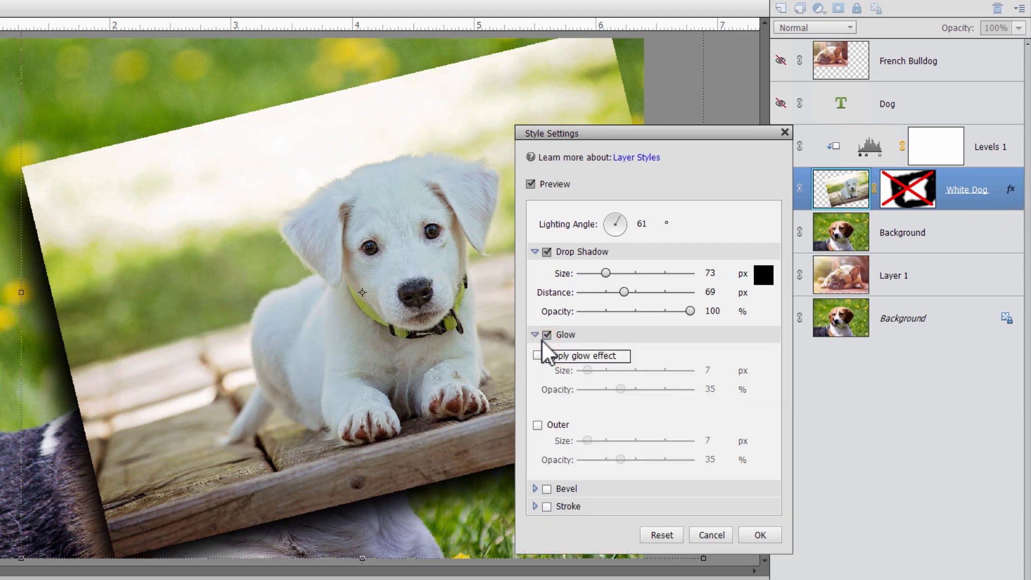
{"action": "left_click", "coordinate": [537, 355]}
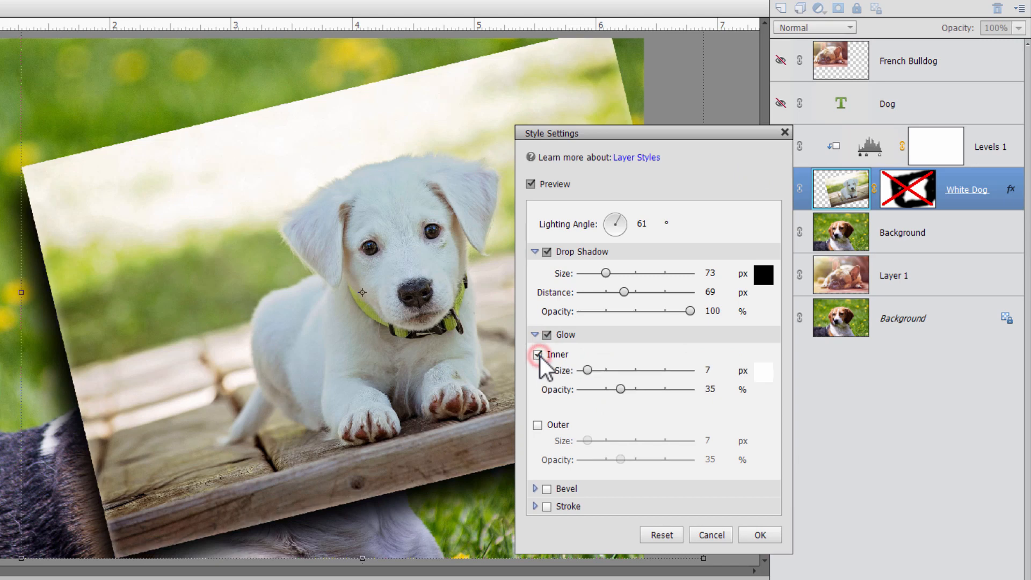
{"action": "left_click_drag", "start_coordinate": [620, 388], "coordinate": [717, 388]}
{"action": "left_click_drag", "start_coordinate": [588, 370], "coordinate": [612, 370]}
{"action": "left_click", "coordinate": [537, 354]}
Step: Try an outer glow of 56 px at 100% opacity on the White Dog layer, and turn the whole glow effect off
{"action": "left_click", "coordinate": [537, 424]}
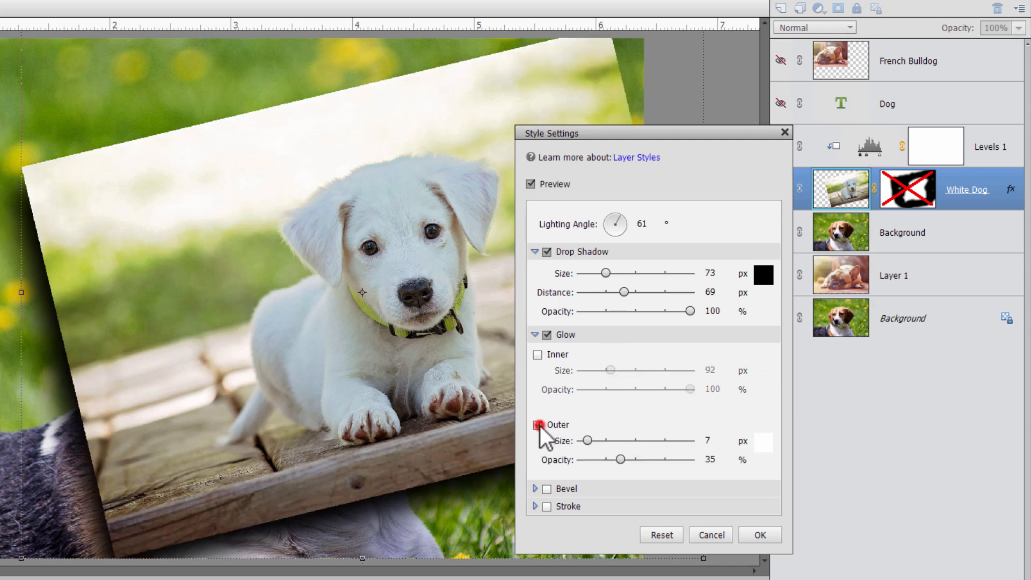
{"action": "left_click_drag", "start_coordinate": [620, 459], "coordinate": [692, 459]}
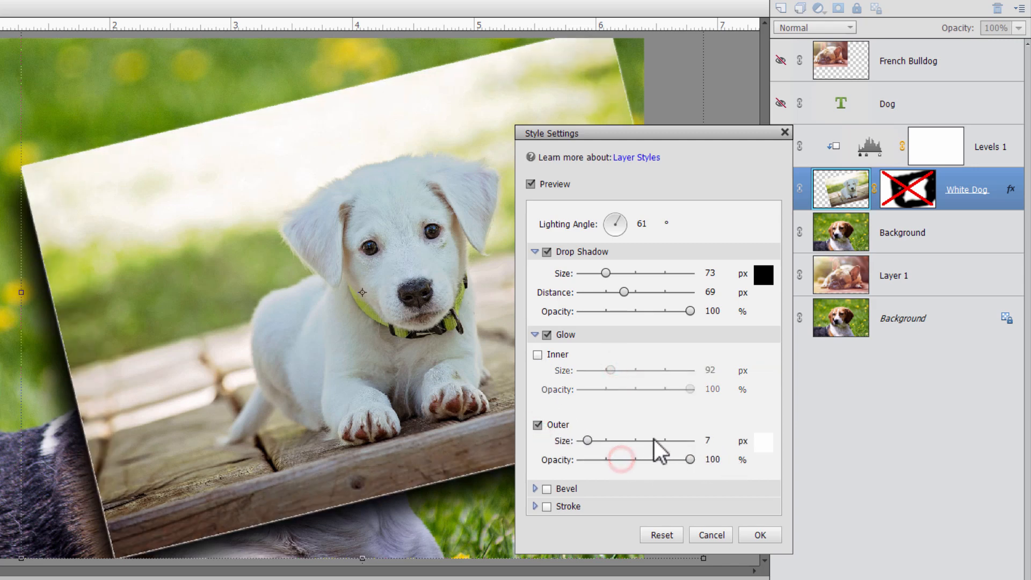
{"action": "left_click_drag", "start_coordinate": [589, 441], "coordinate": [604, 448]}
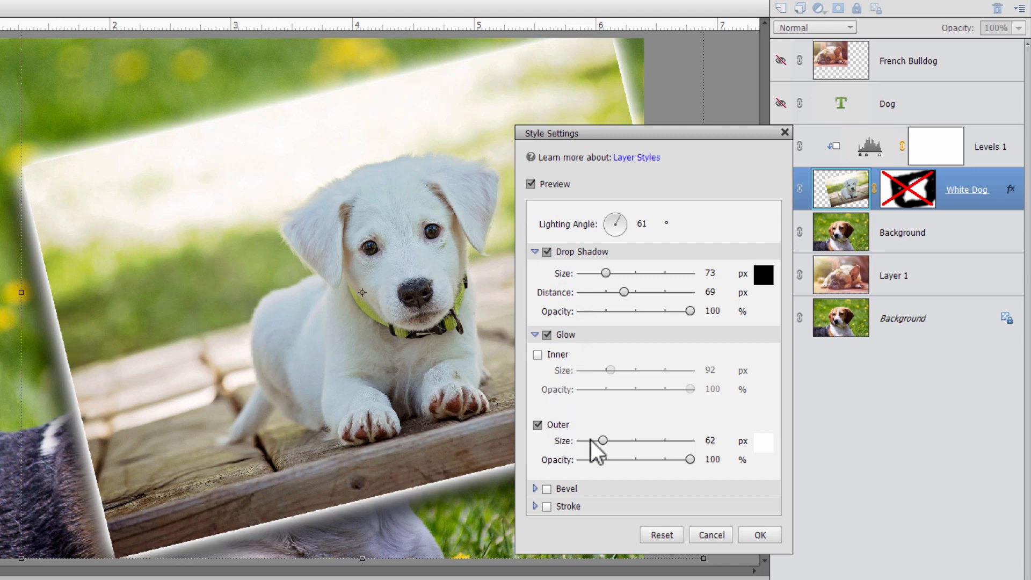
{"action": "mouse_move", "coordinate": [603, 441]}
{"action": "left_mouse_down"}
{"action": "mouse_move", "coordinate": [592, 440]}
{"action": "mouse_move", "coordinate": [602, 441]}
{"action": "left_mouse_up"}
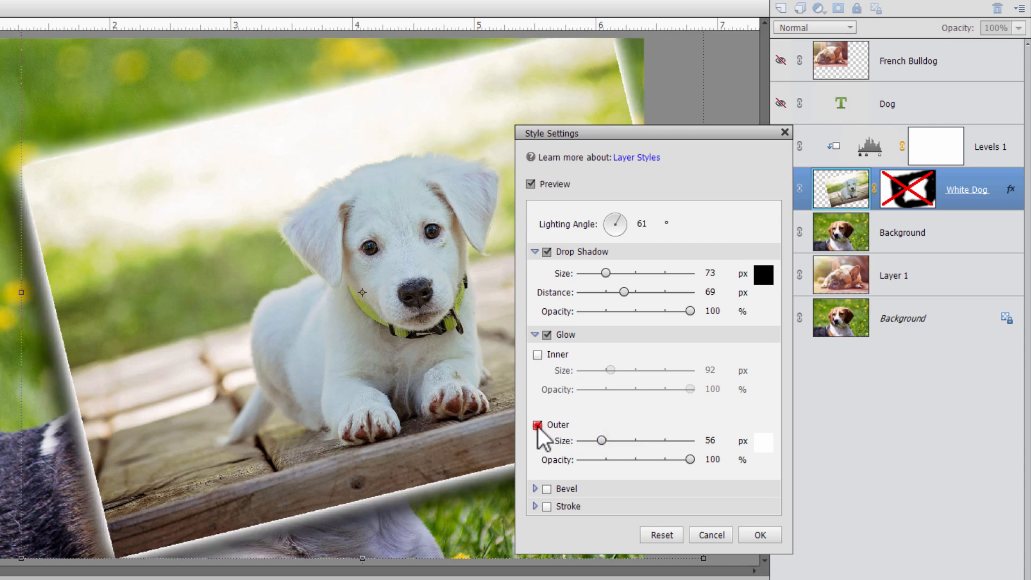
{"action": "left_click", "coordinate": [537, 425]}
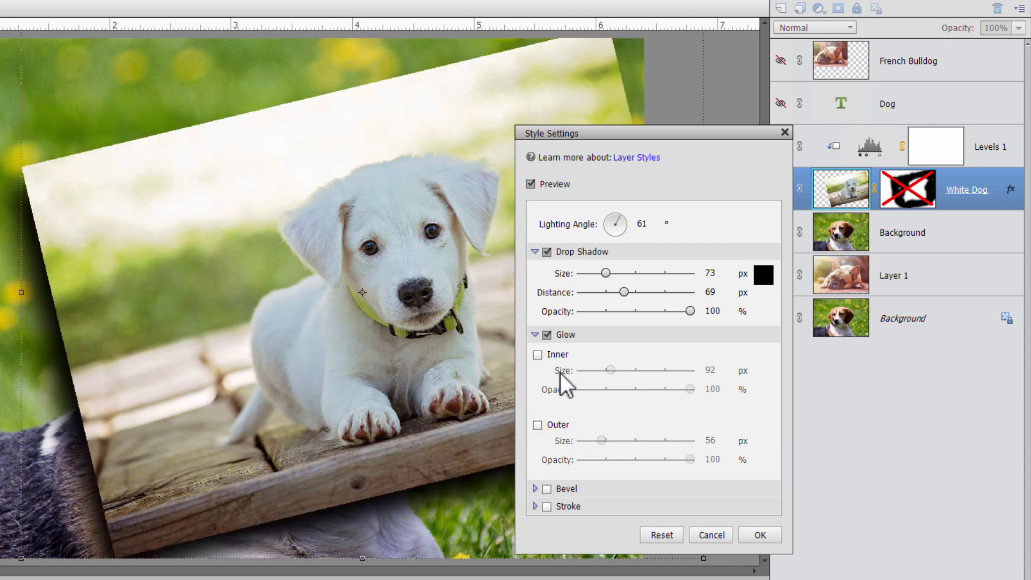
{"action": "left_click", "coordinate": [537, 334]}
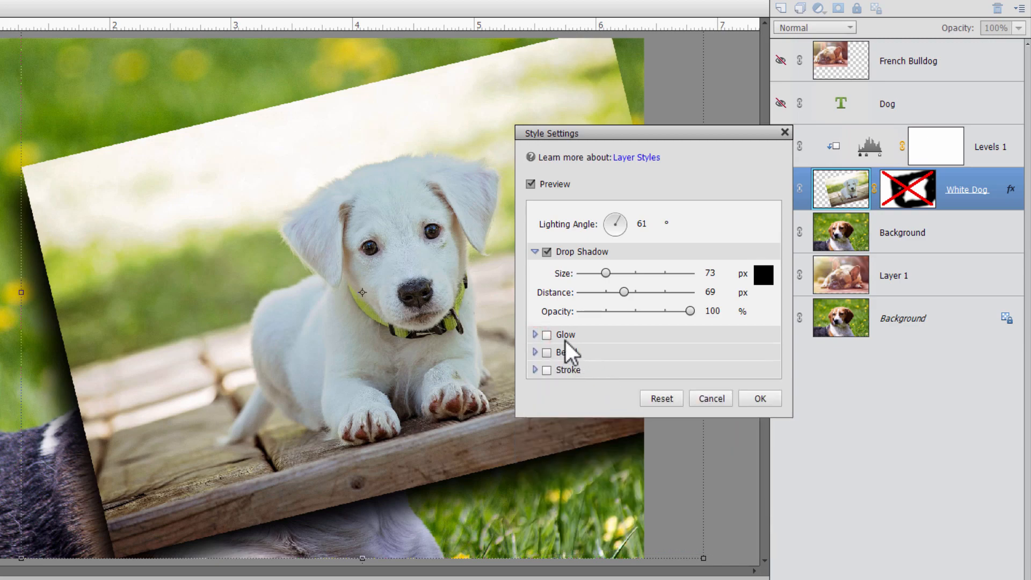
Step: Enable a 165 px white inner glow on the White Dog layer and try turquoise 12e6d5 as its color
{"action": "left_click", "coordinate": [545, 334]}
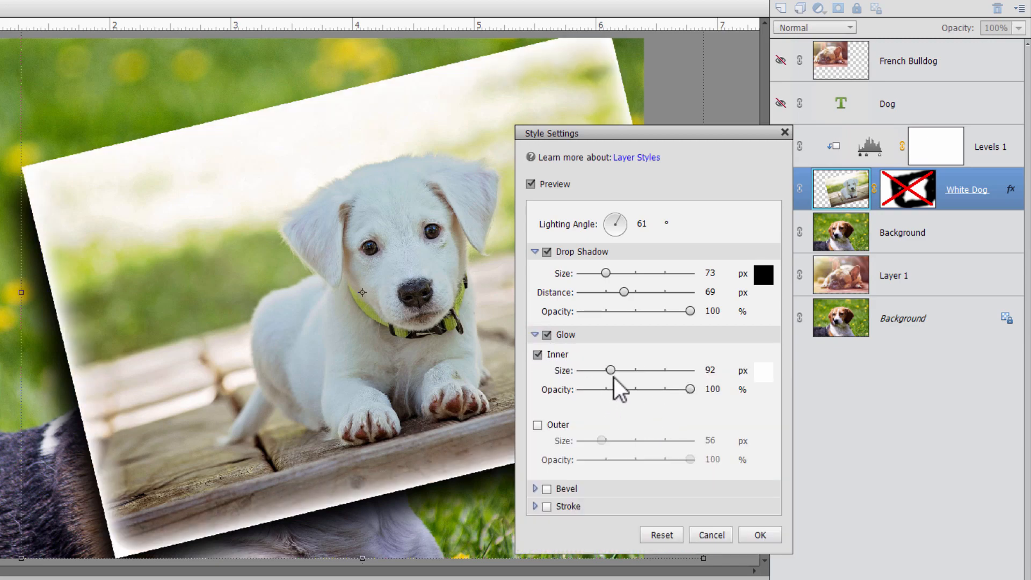
{"action": "left_click_drag", "start_coordinate": [611, 370], "coordinate": [629, 370]}
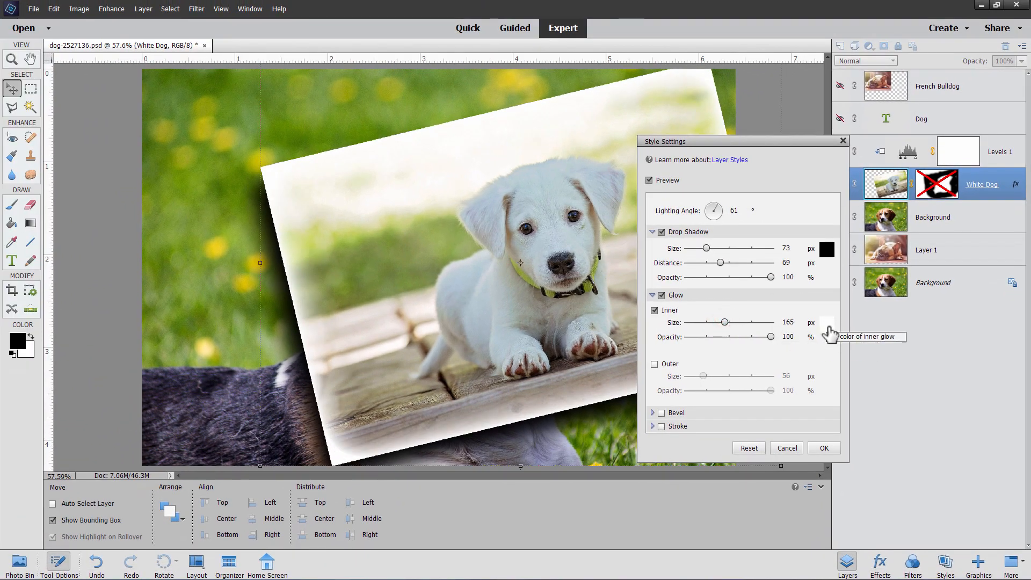
{"action": "left_click", "coordinate": [827, 323]}
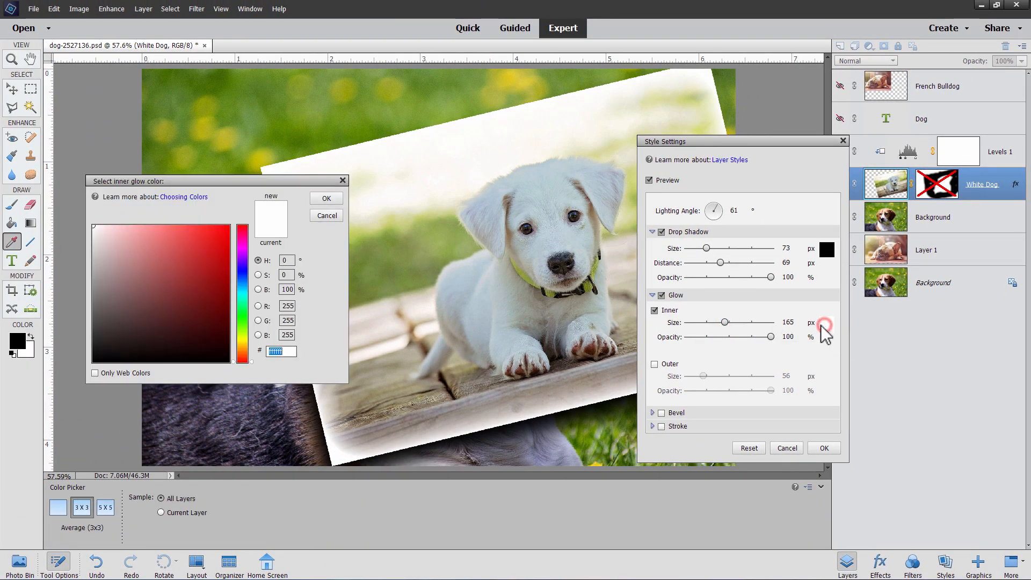
{"action": "left_click", "coordinate": [244, 315]}
{"action": "left_click", "coordinate": [242, 295]}
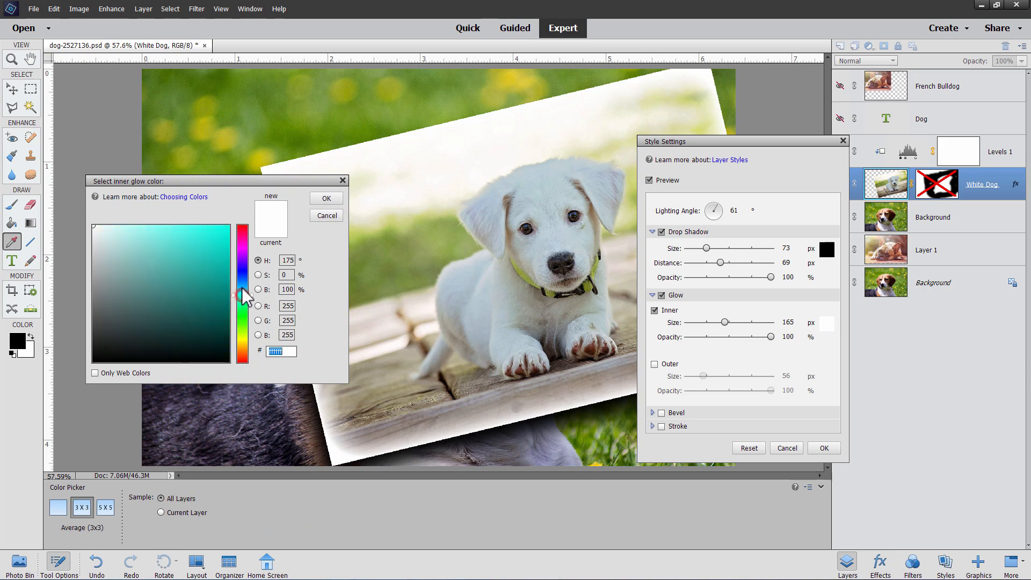
{"action": "left_click", "coordinate": [218, 238]}
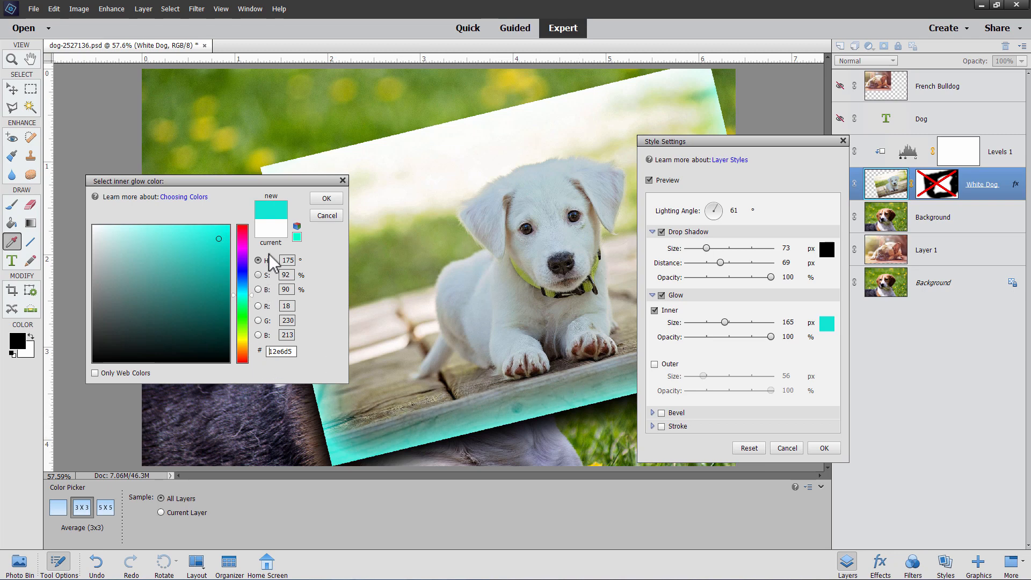
Step: Return the inner glow color to white and turn the whole glow effect off
{"action": "left_click_drag", "start_coordinate": [142, 263], "coordinate": [88, 219]}
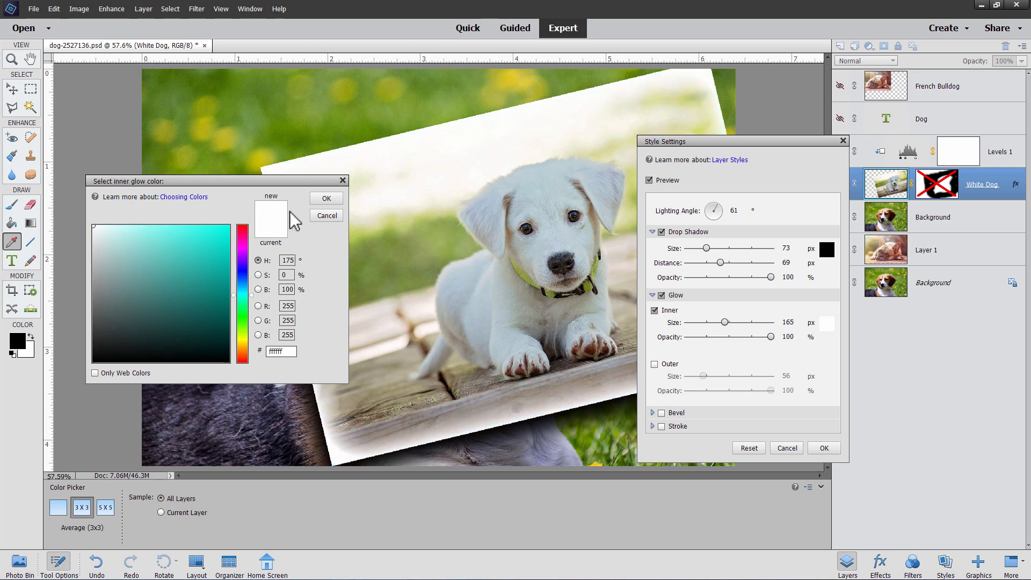
{"action": "left_click", "coordinate": [322, 199]}
{"action": "left_click", "coordinate": [660, 295]}
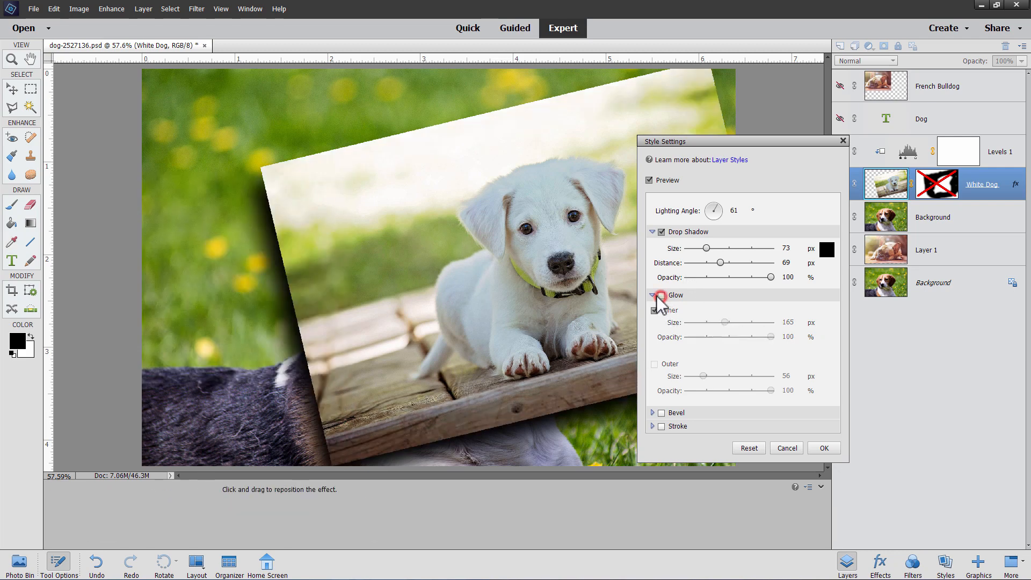
Step: Try a 100 px bevel on the White Dog layer in the Down and Up directions, and switch the bevel off
{"action": "left_click", "coordinate": [659, 309]}
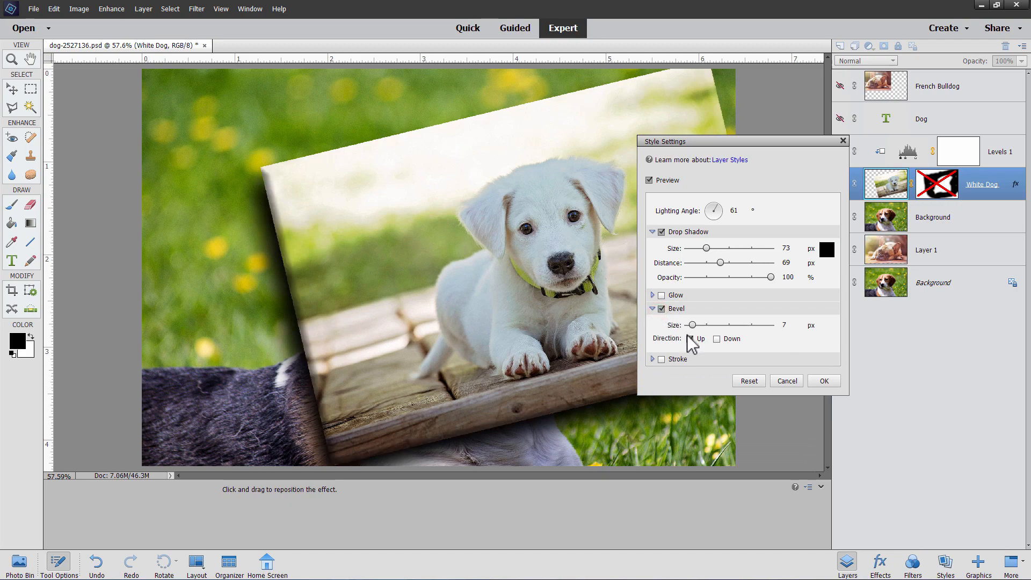
{"action": "left_click_drag", "start_coordinate": [705, 324], "coordinate": [712, 324]}
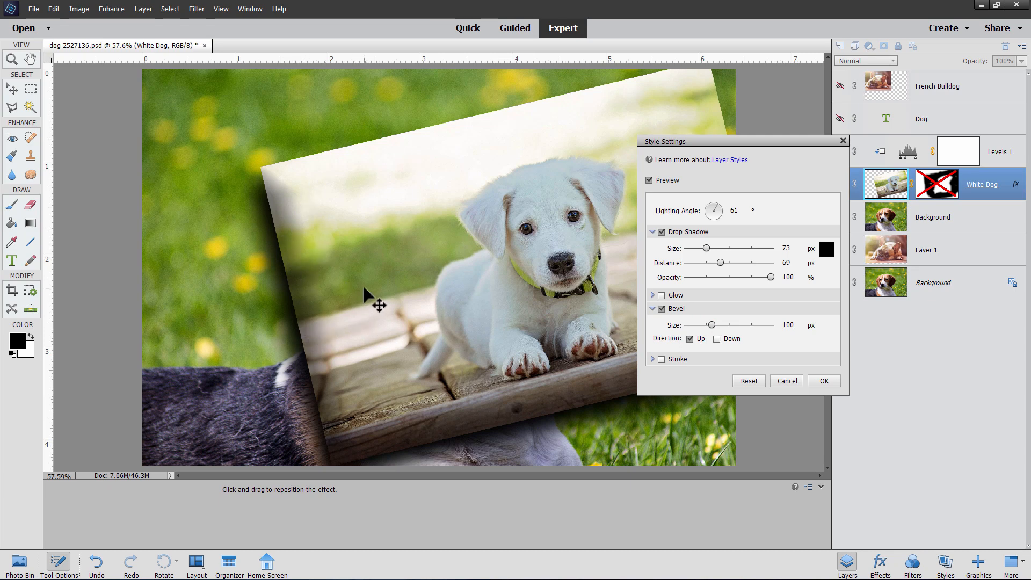
{"action": "left_click", "coordinate": [716, 339]}
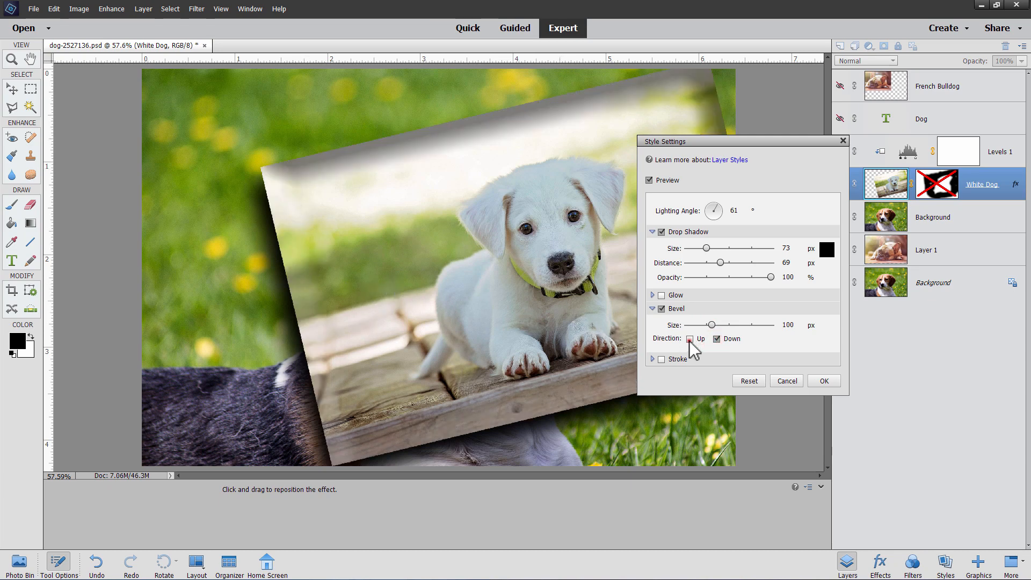
{"action": "left_click", "coordinate": [690, 338]}
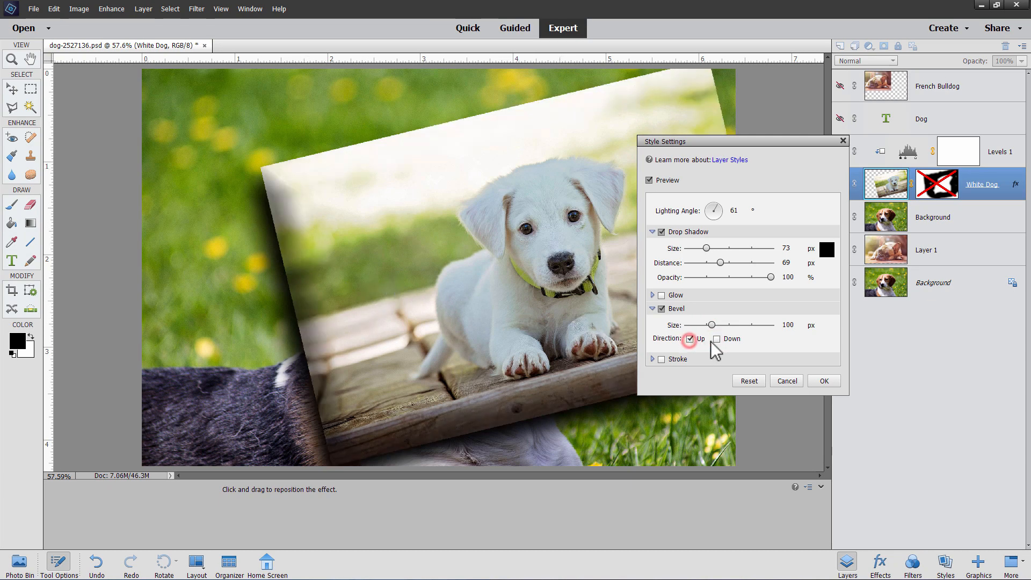
{"action": "left_click", "coordinate": [663, 310]}
{"action": "left_click", "coordinate": [652, 308]}
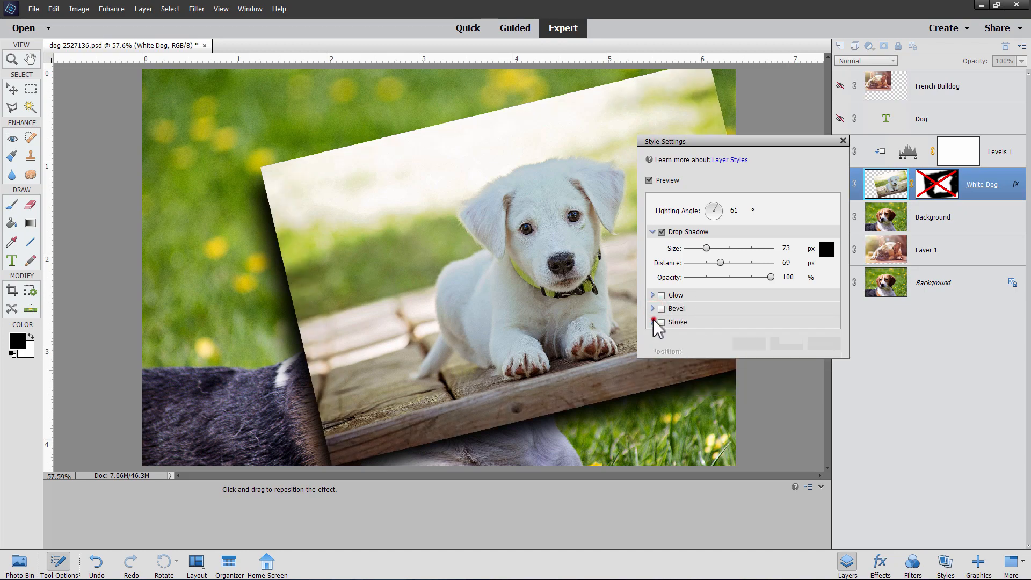
Step: Enable a stroke on the White Dog layer and set its size to 48 px
{"action": "left_click", "coordinate": [652, 321]}
{"action": "left_click", "coordinate": [661, 322]}
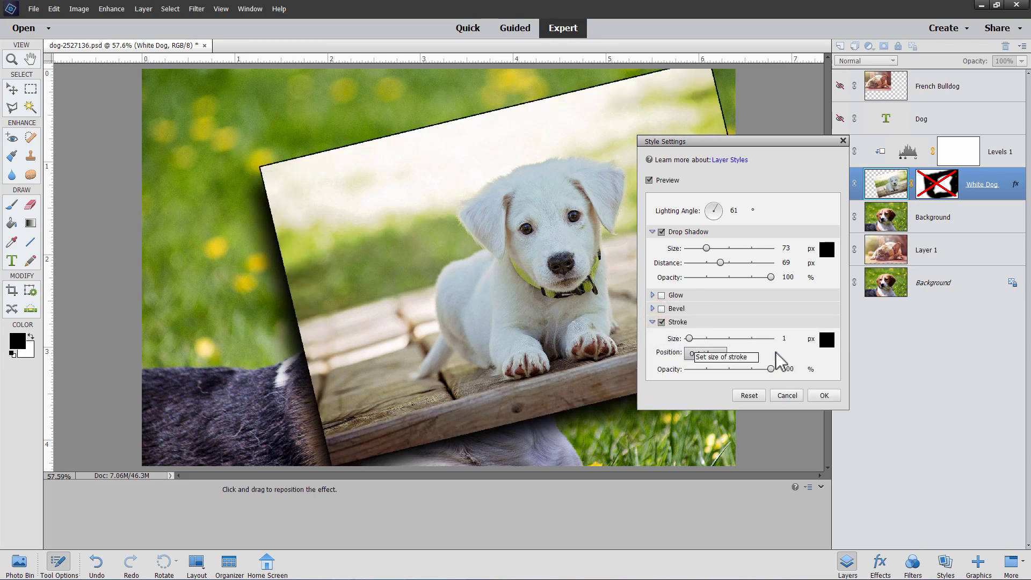
{"action": "left_click_drag", "start_coordinate": [689, 338], "coordinate": [699, 339]}
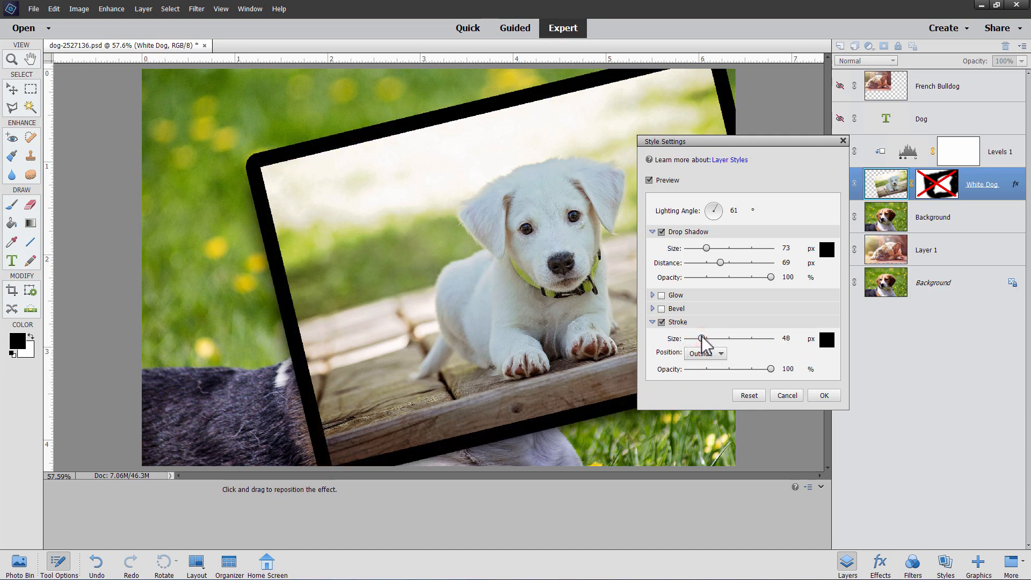
Step: Try the Inside and Center positions for the stroke, and set it back to Outside
{"action": "left_click", "coordinate": [712, 354]}
{"action": "left_click", "coordinate": [720, 355]}
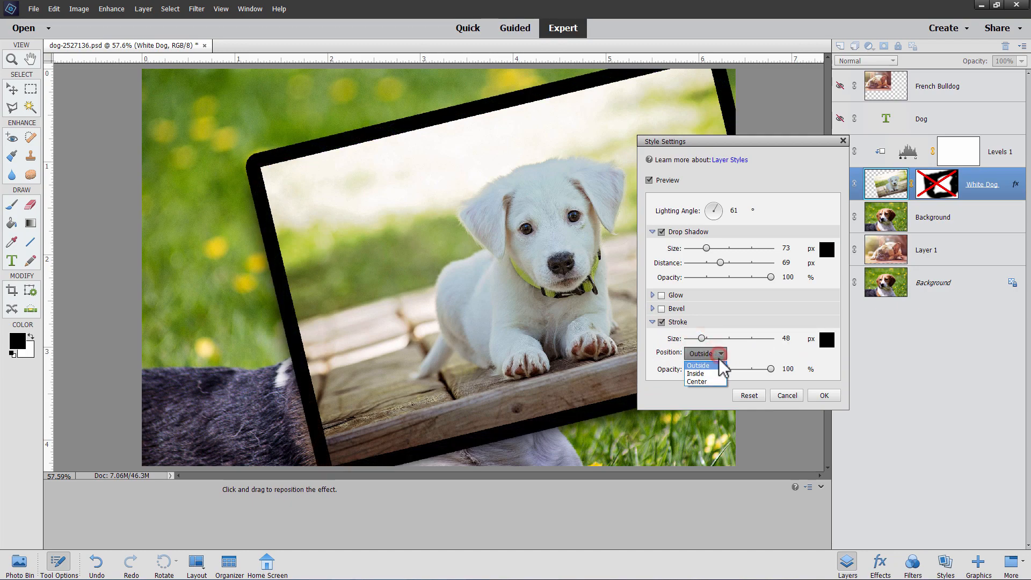
{"action": "left_click", "coordinate": [714, 368]}
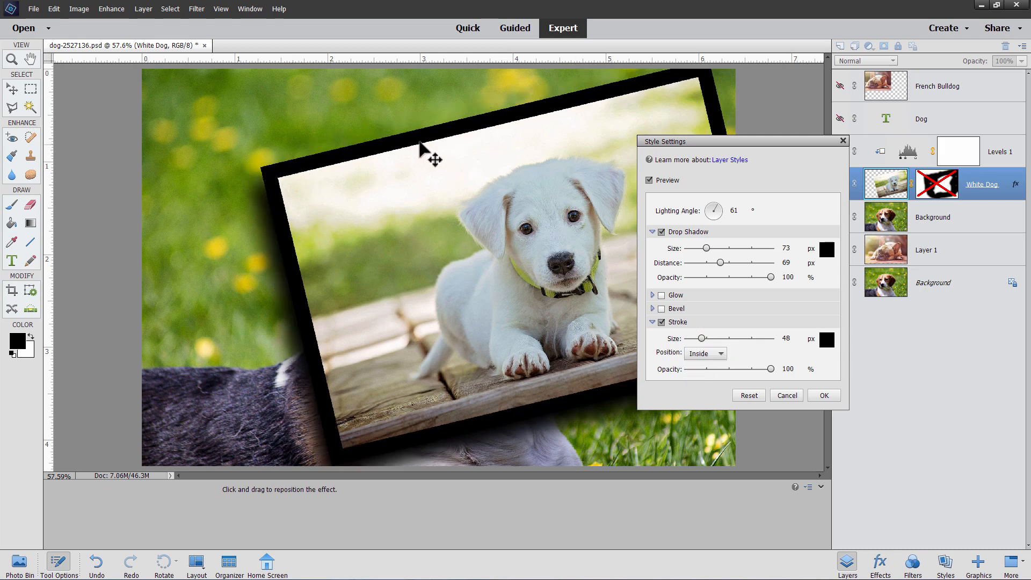
{"action": "left_click", "coordinate": [720, 353]}
{"action": "left_click", "coordinate": [711, 381]}
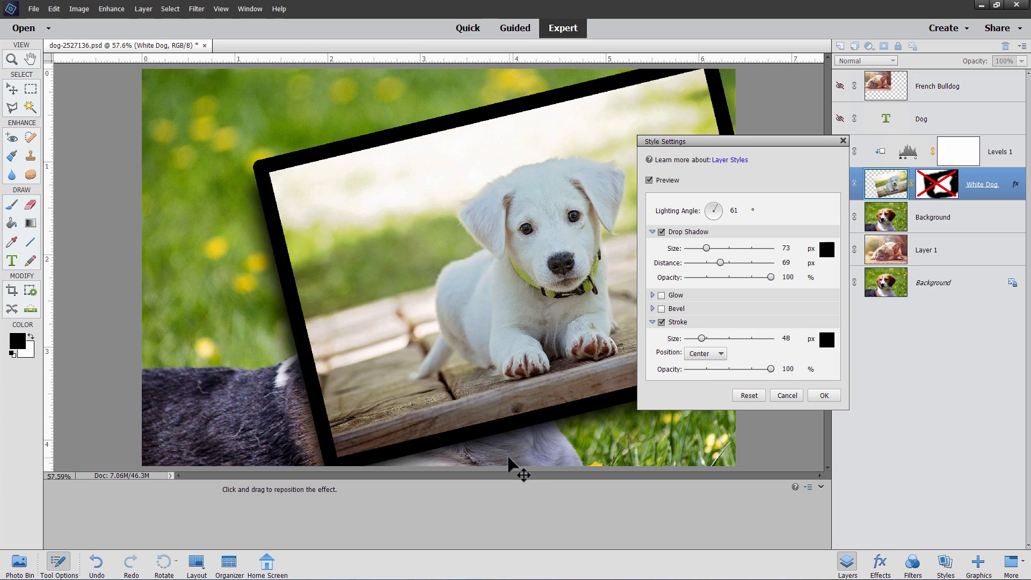
{"action": "left_click", "coordinate": [720, 353]}
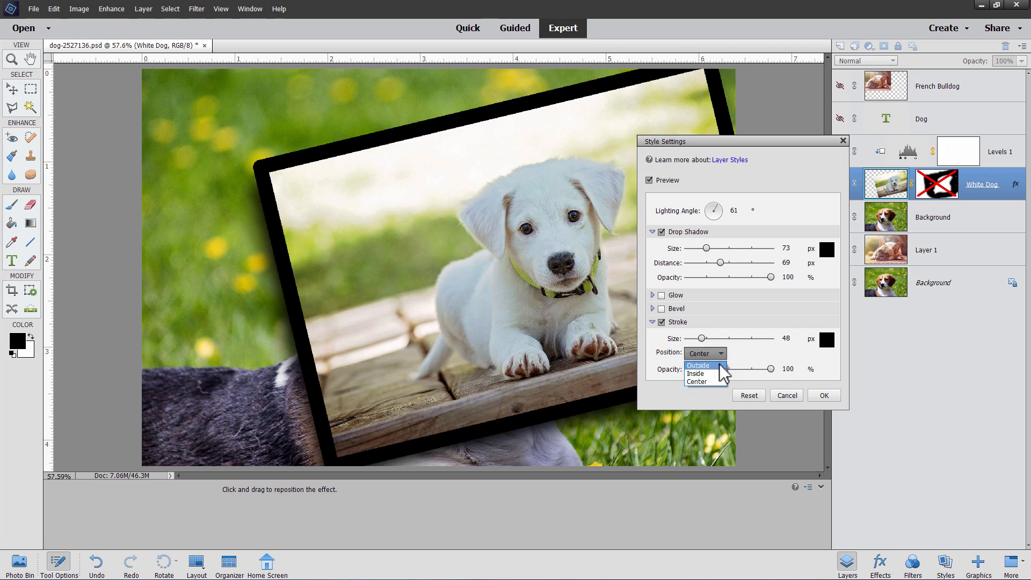
{"action": "left_click", "coordinate": [720, 365]}
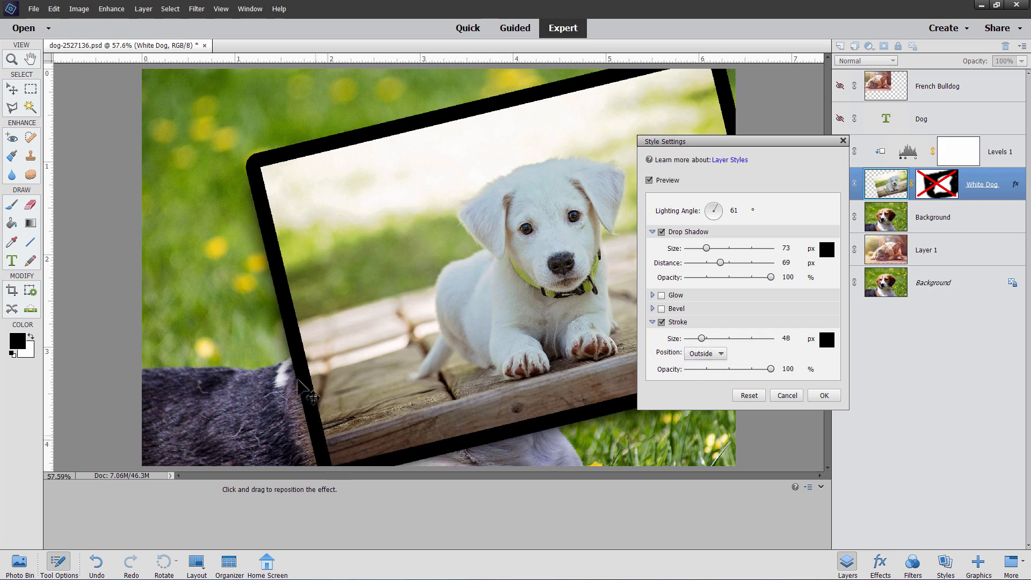
Step: Try red e51616 as the stroke color, return it to black, and discard the layer style changes
{"action": "left_click", "coordinate": [826, 341]}
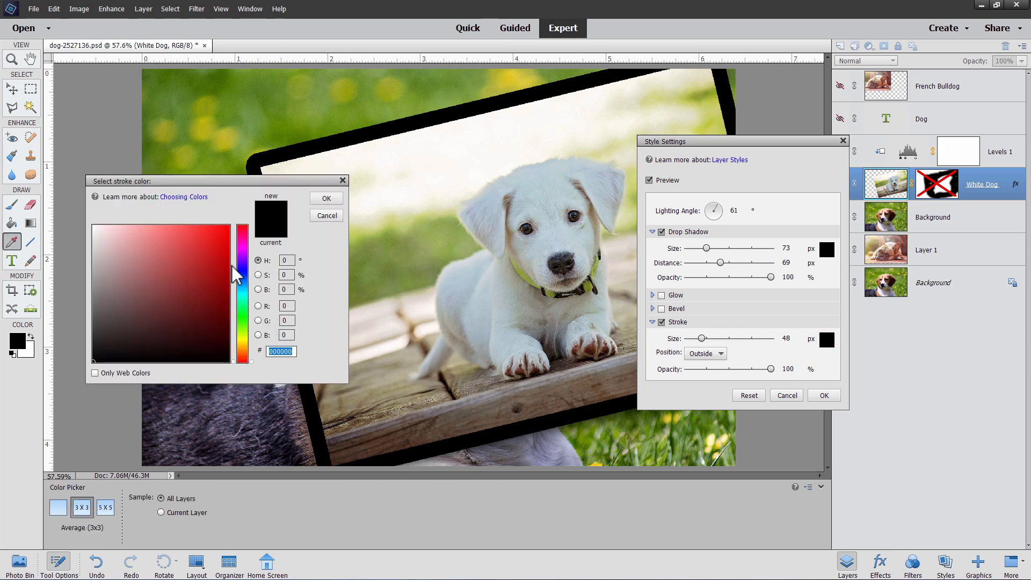
{"action": "left_click", "coordinate": [216, 239]}
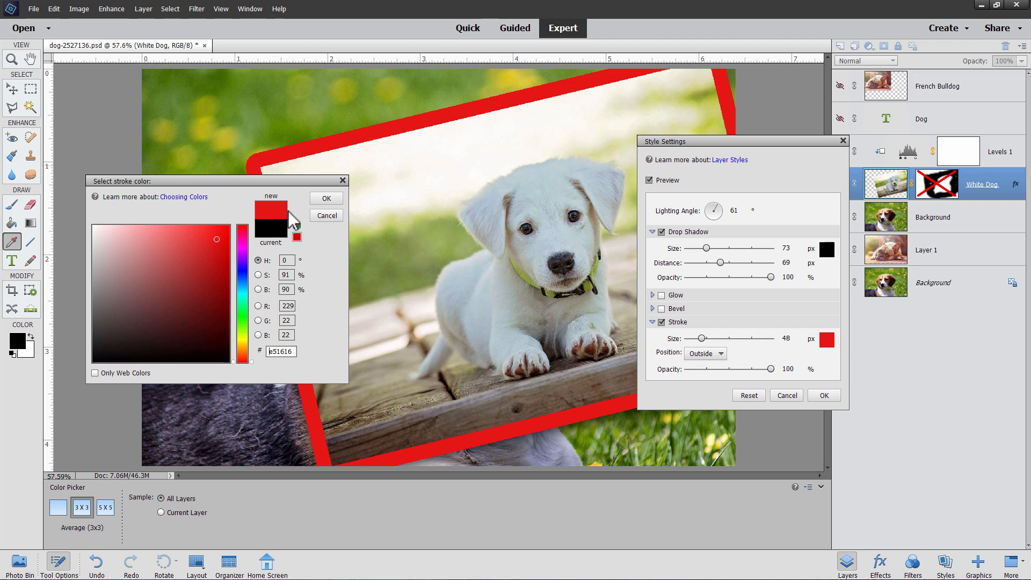
{"action": "left_click_drag", "start_coordinate": [131, 251], "coordinate": [94, 361]}
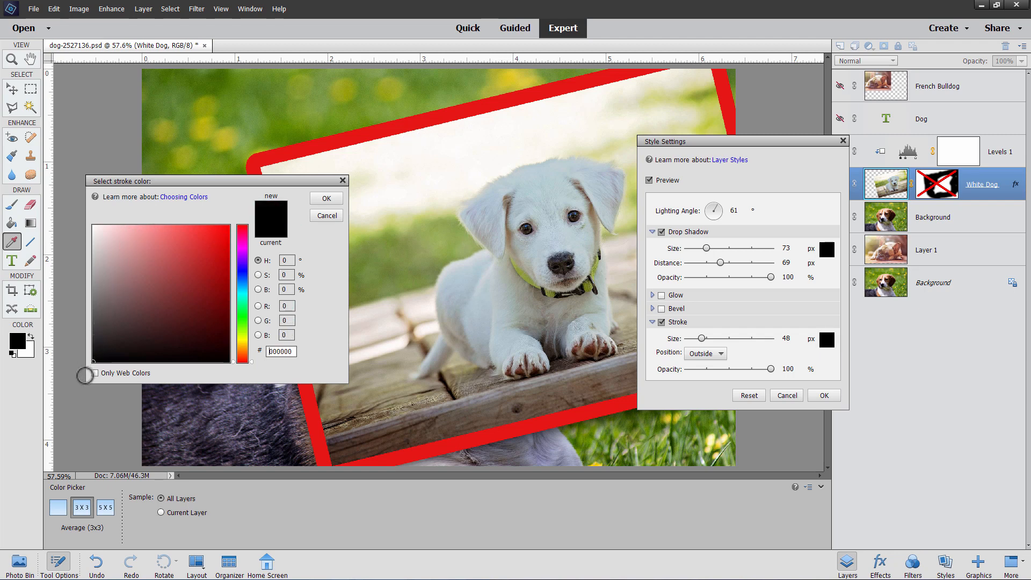
{"action": "left_click", "coordinate": [324, 198]}
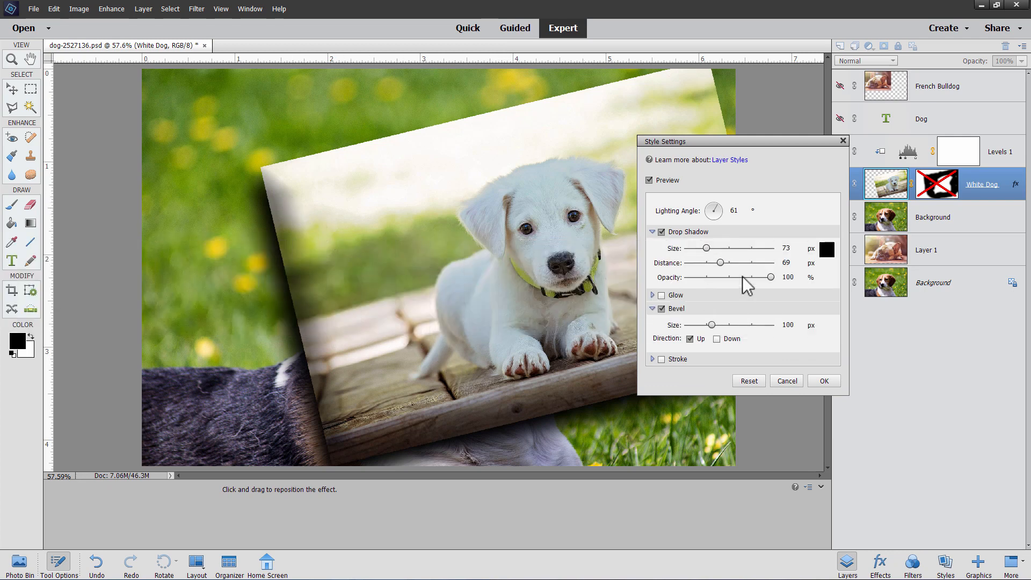
{"action": "left_click", "coordinate": [794, 379]}
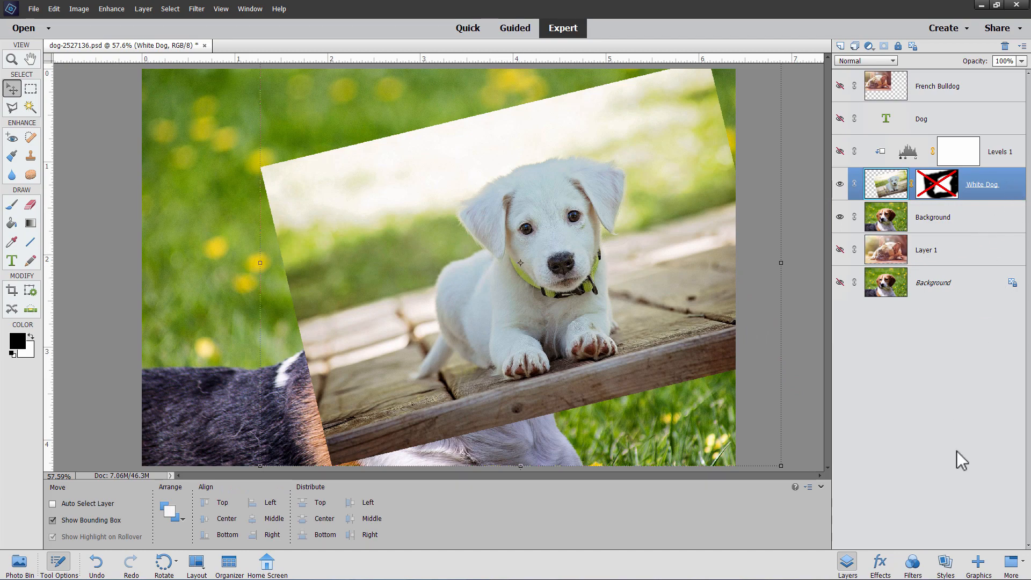
{"action": "left_click", "coordinate": [848, 563]}
{"action": "left_click", "coordinate": [848, 564]}
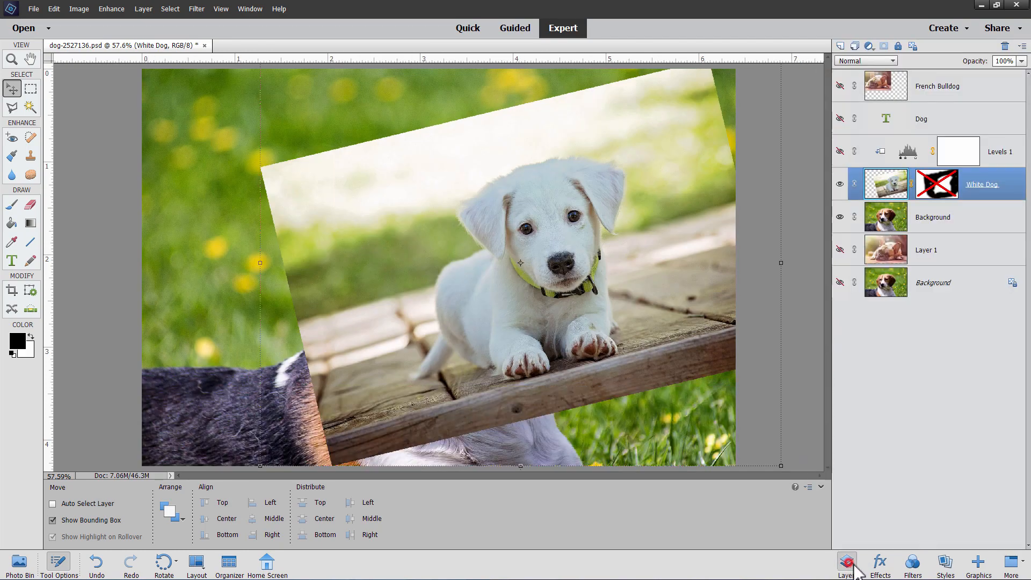
{"action": "left_click", "coordinate": [853, 569]}
{"action": "left_click", "coordinate": [854, 568]}
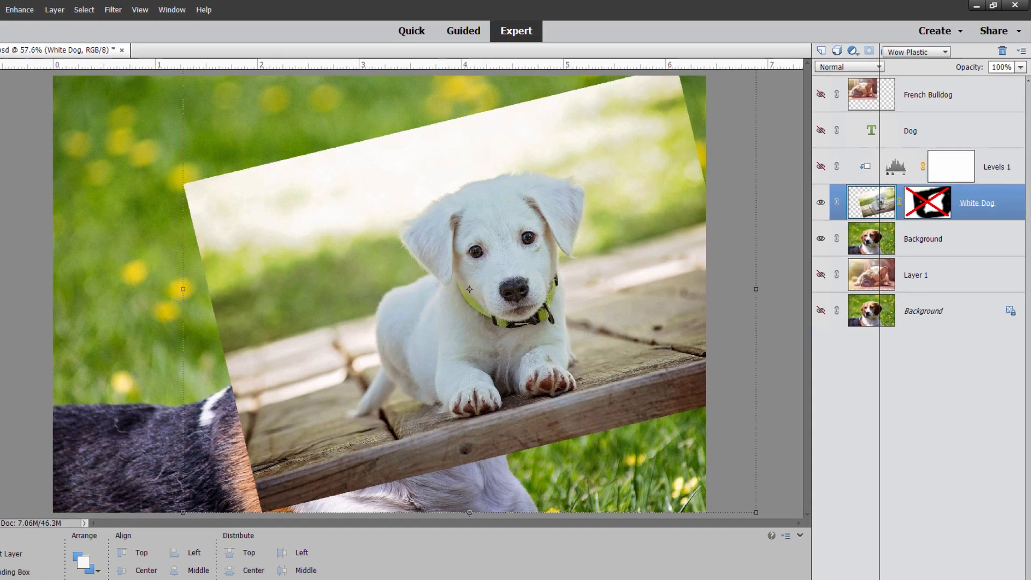
Step: Show the Bevels style presets and apply the first preset of the third row to the White Dog layer
{"action": "left_click", "coordinate": [946, 568]}
{"action": "left_click", "coordinate": [912, 63]}
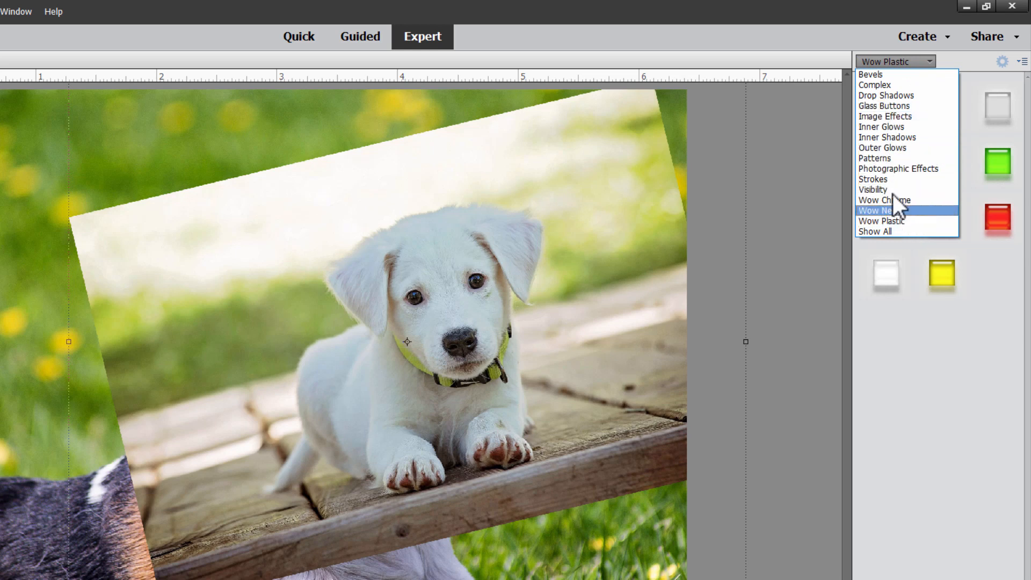
{"action": "left_click", "coordinate": [869, 75]}
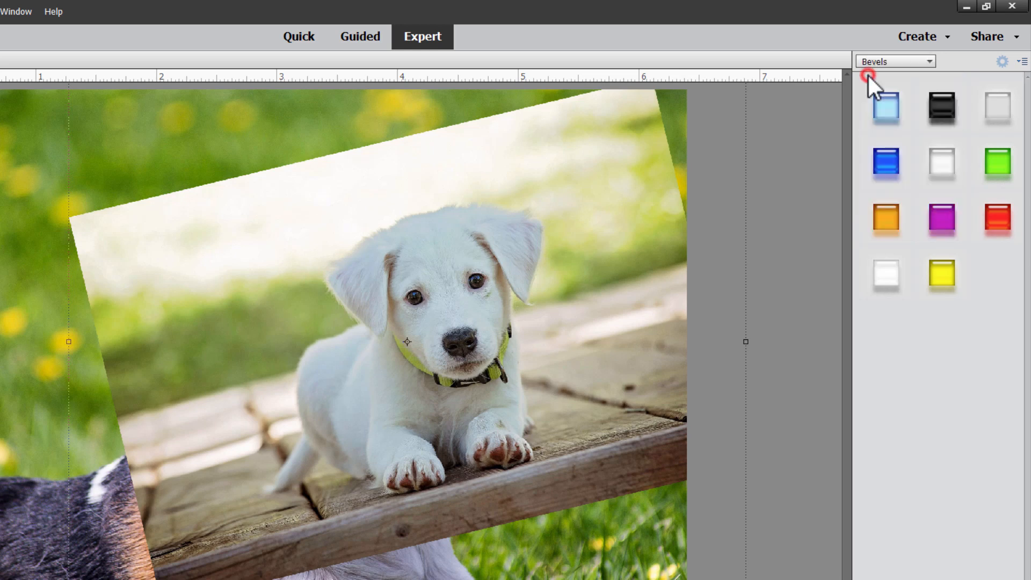
{"action": "double_click", "coordinate": [885, 105]}
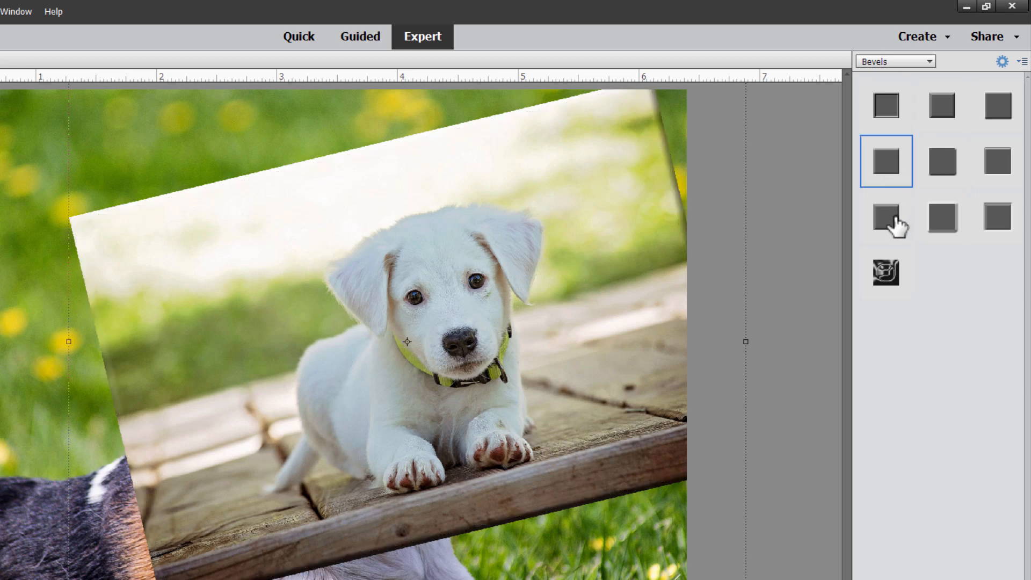
{"action": "double_click", "coordinate": [892, 216]}
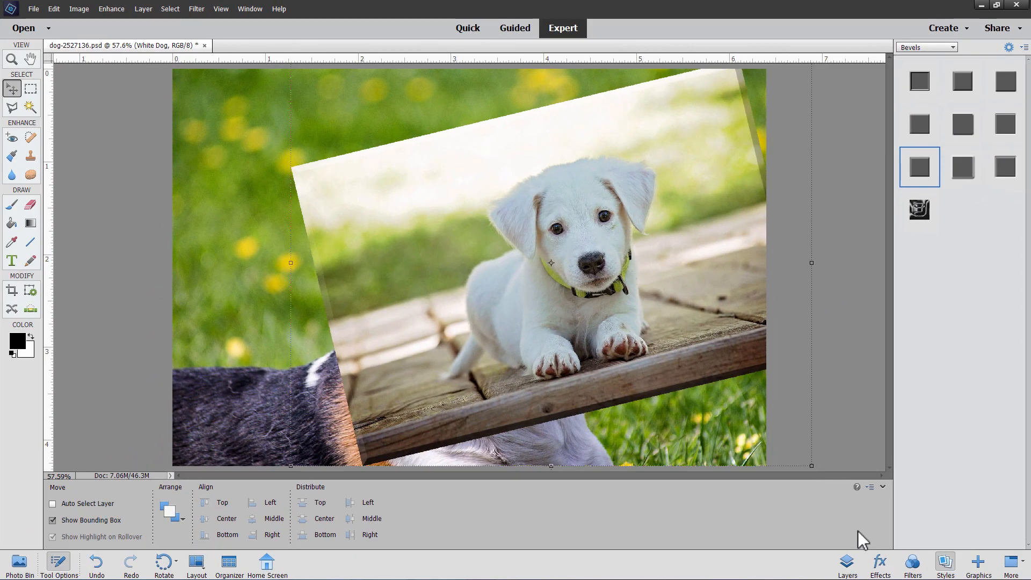
Step: Open the White Dog layer's style settings and set the upward bevel's size to 40 px
{"action": "left_click", "coordinate": [847, 564]}
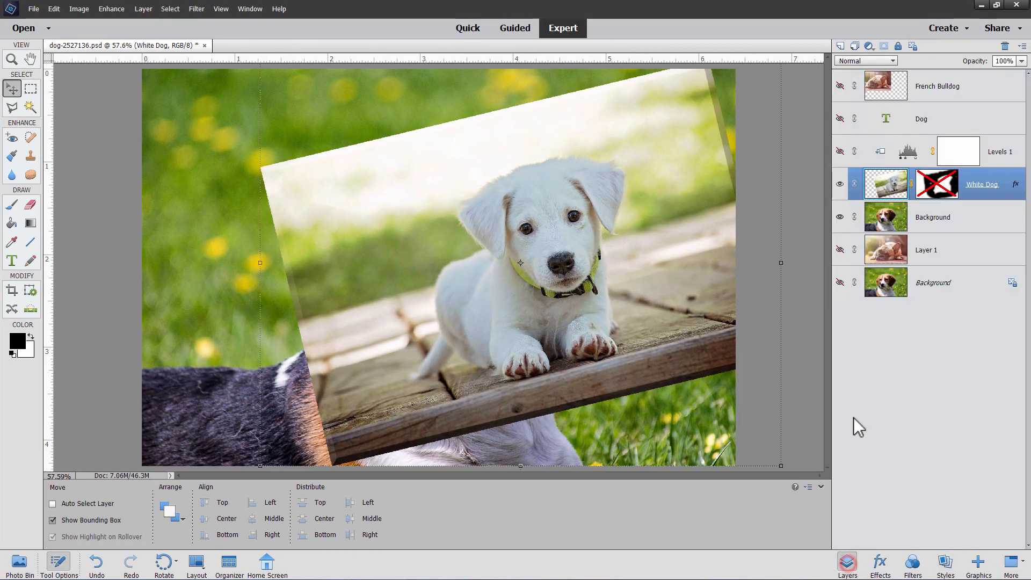
{"action": "double_click", "coordinate": [1015, 186]}
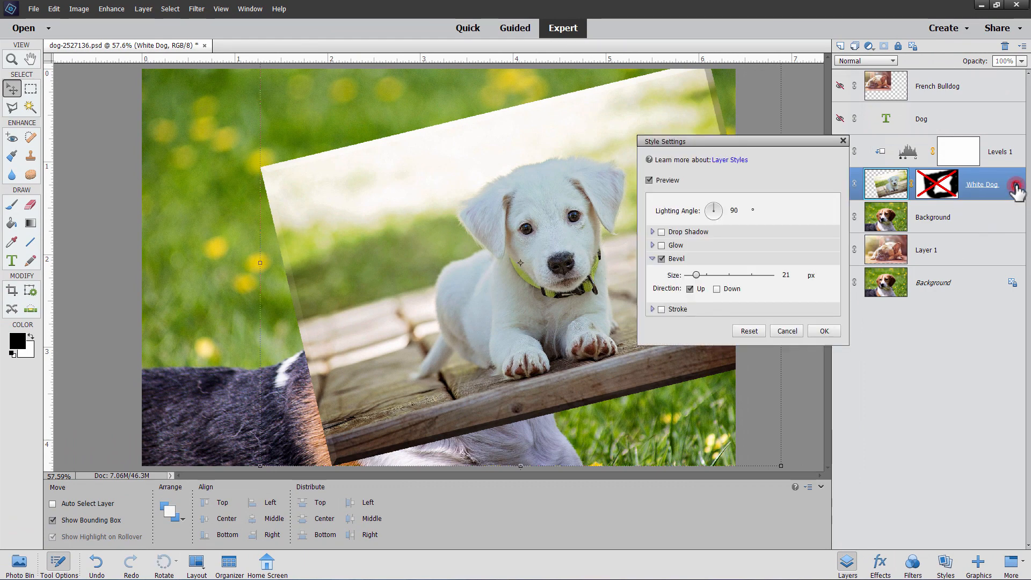
{"action": "left_click_drag", "start_coordinate": [791, 138], "coordinate": [749, 144]}
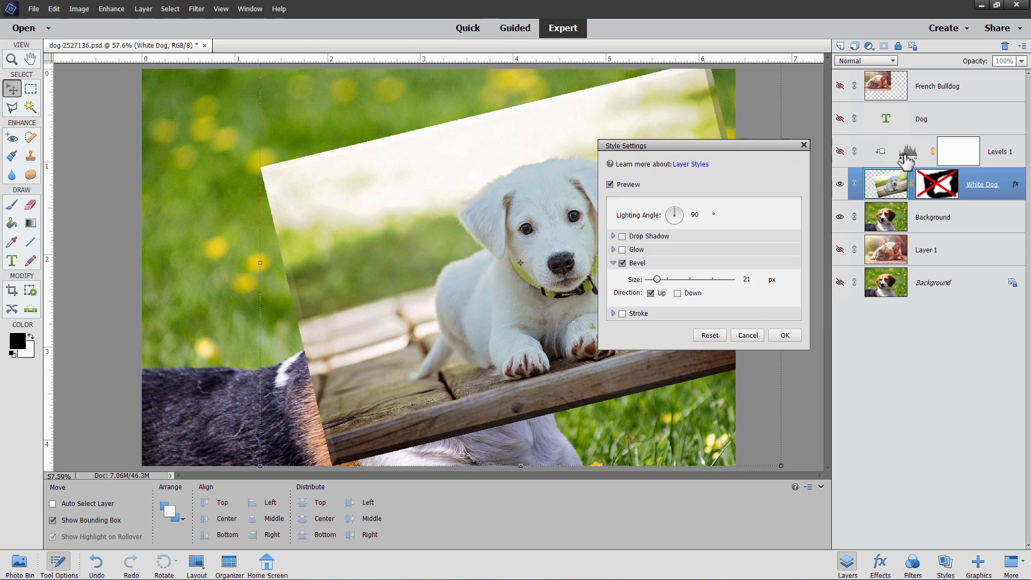
{"action": "left_click_drag", "start_coordinate": [657, 279], "coordinate": [661, 279]}
{"action": "left_click", "coordinate": [661, 279]}
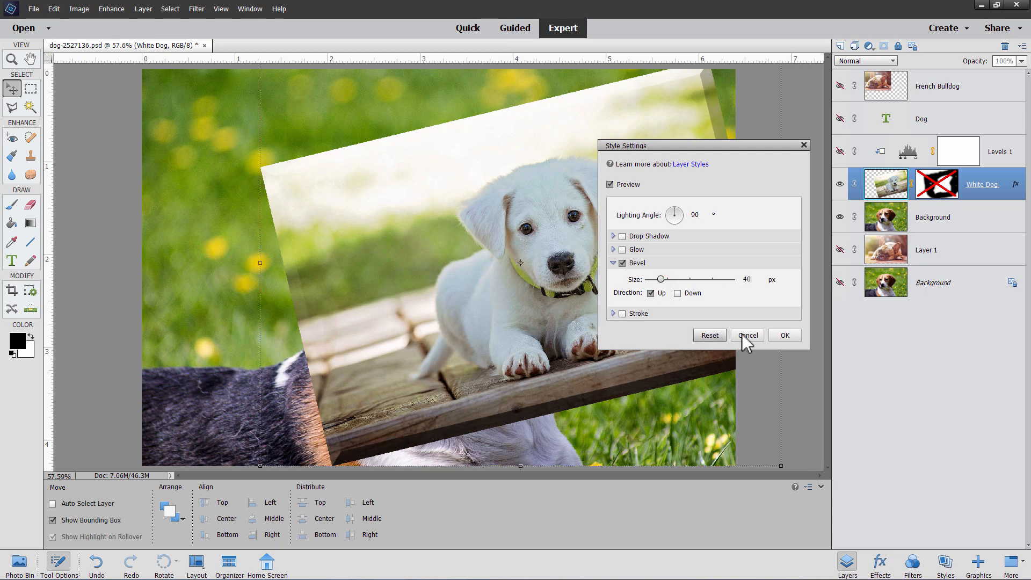
{"action": "left_click_drag", "start_coordinate": [661, 148], "coordinate": [644, 150]}
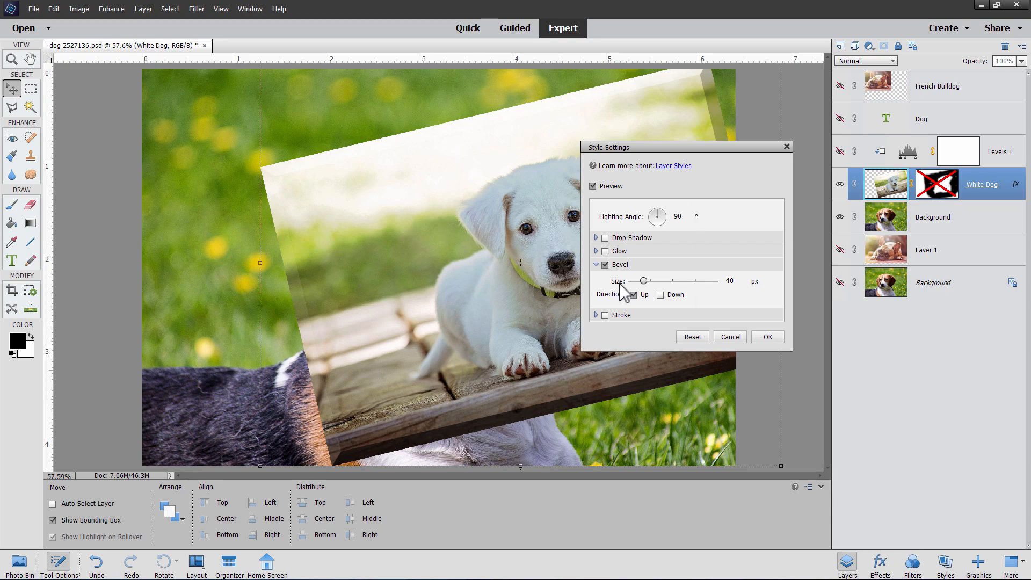
Step: Accept the White Dog layer's bevel settings
{"action": "left_click", "coordinate": [771, 337]}
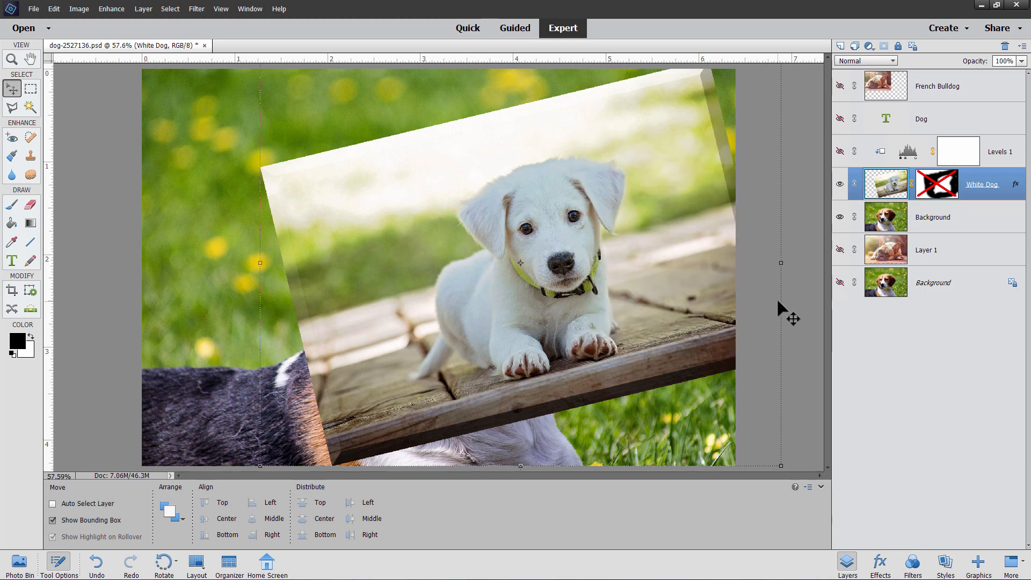
Step: Try the orange Wow Plastic style preset on the White Dog layer, and undo it
{"action": "left_click", "coordinate": [945, 570]}
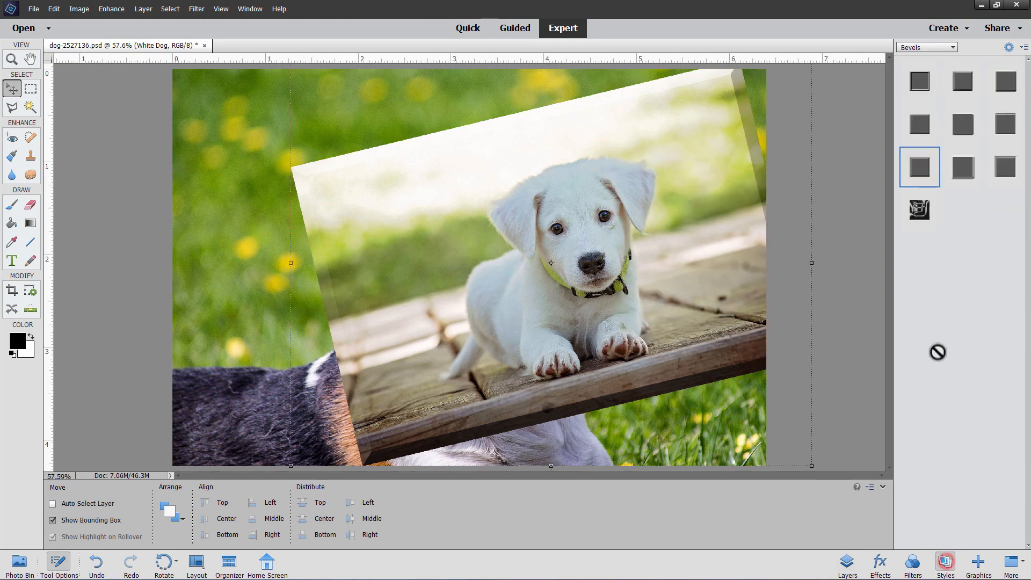
{"action": "left_click", "coordinate": [923, 47]}
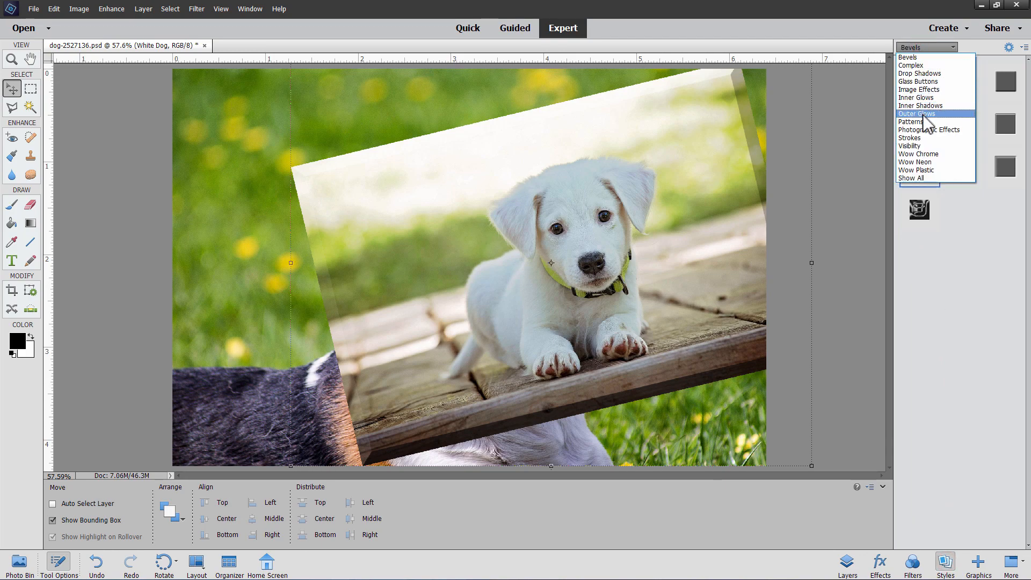
{"action": "left_click", "coordinate": [926, 170]}
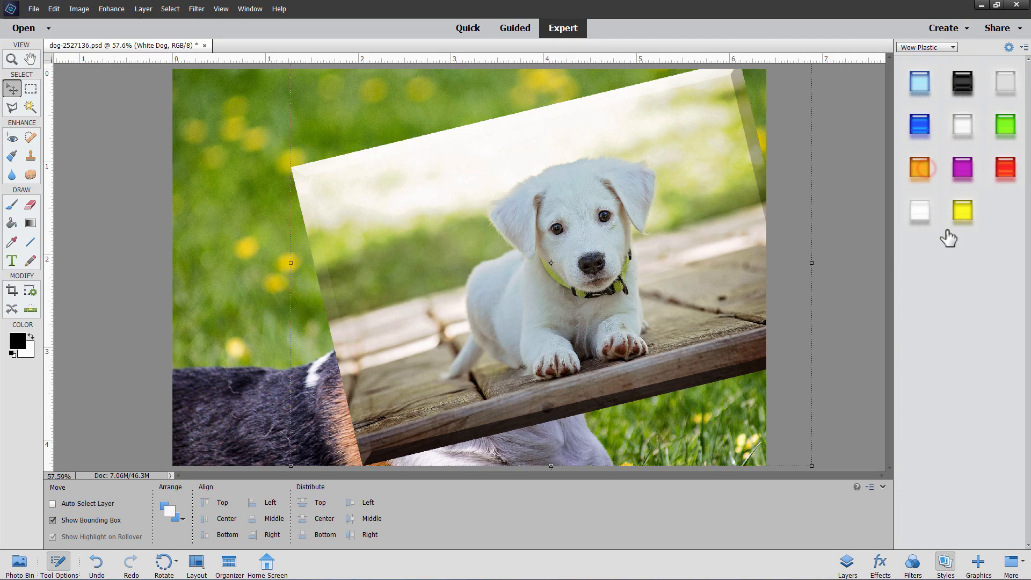
{"action": "left_click", "coordinate": [919, 169]}
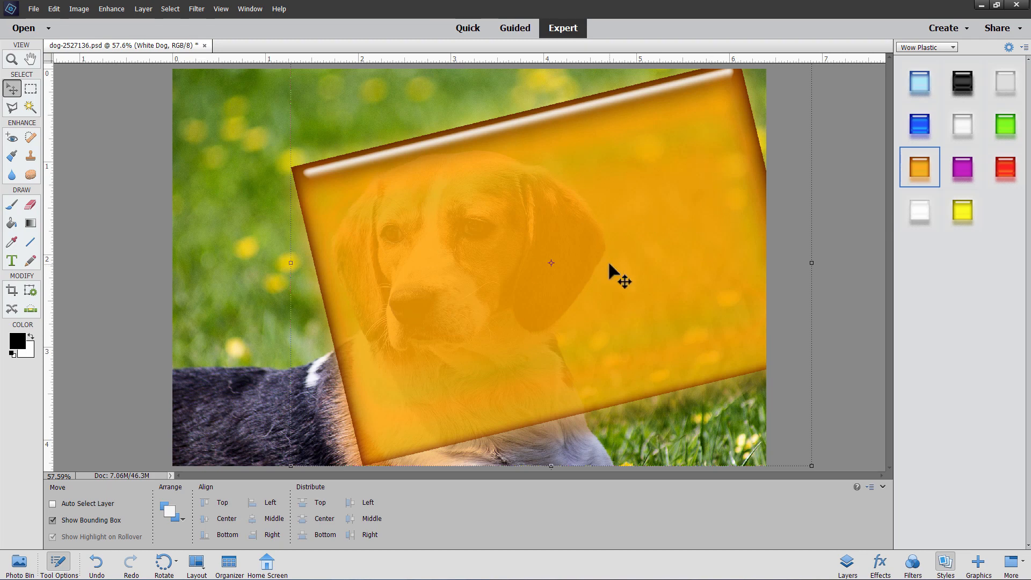
{"action": "key", "text": "ctrl+z"}
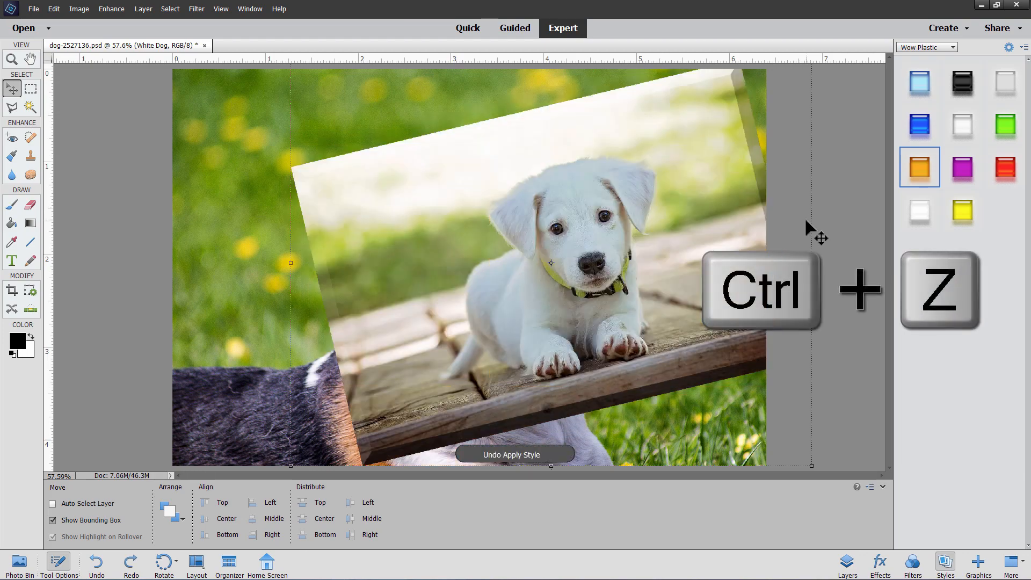
Step: Try the Darken and Lighten blend modes on the White Dog layer
{"action": "left_click", "coordinate": [847, 561]}
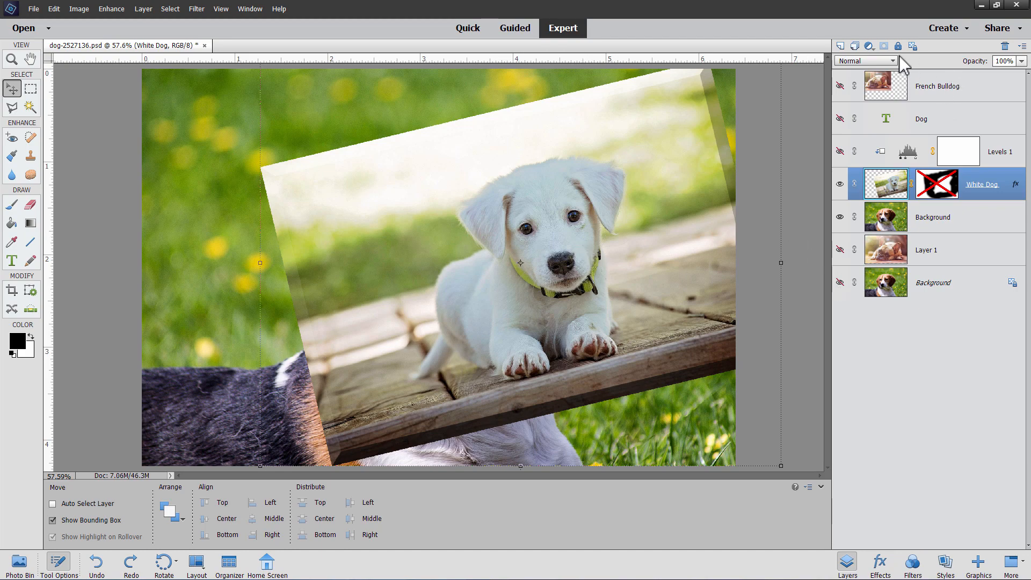
{"action": "left_click", "coordinate": [865, 61]}
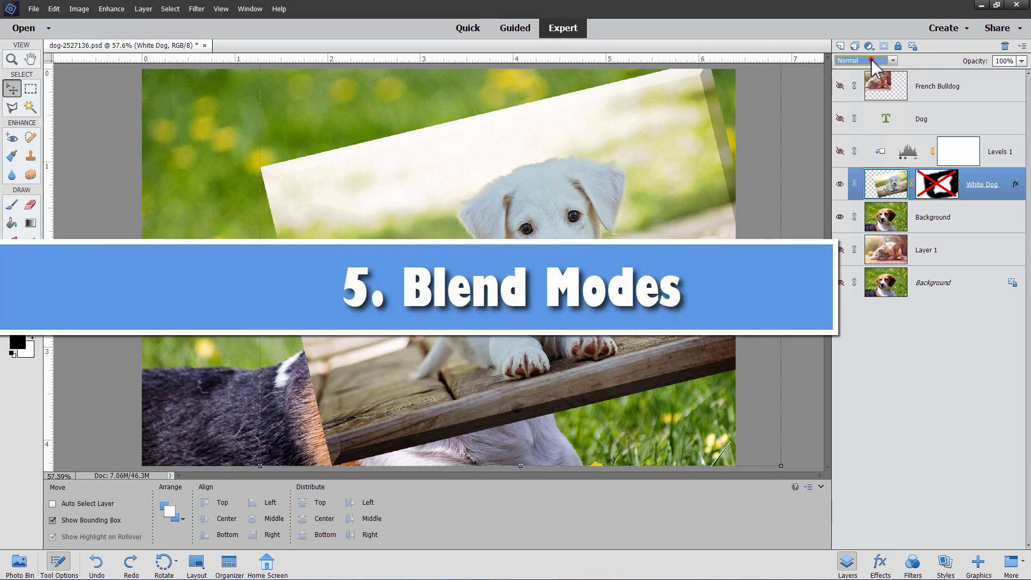
{"action": "left_click", "coordinate": [871, 61]}
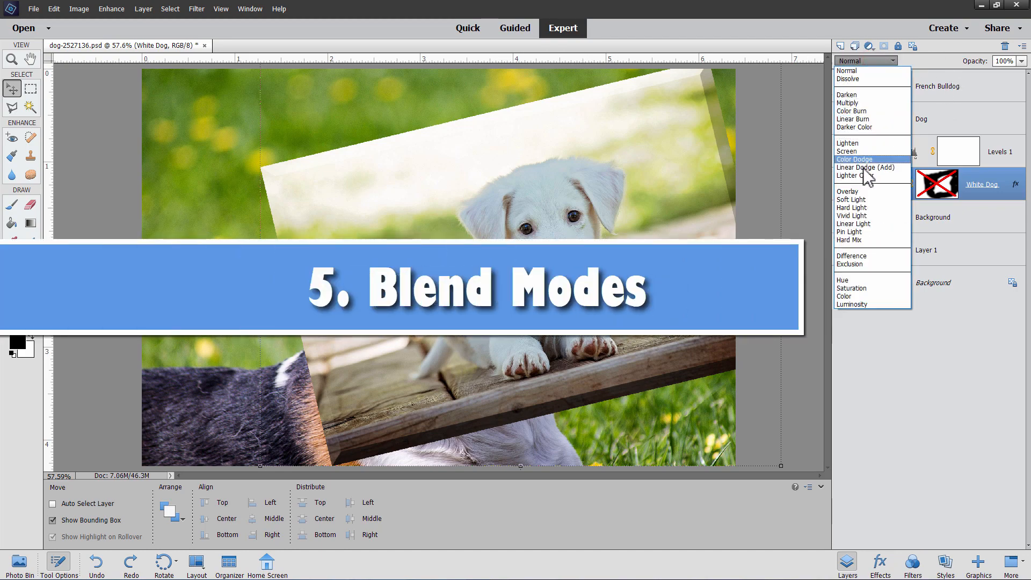
{"action": "left_click", "coordinate": [850, 95]}
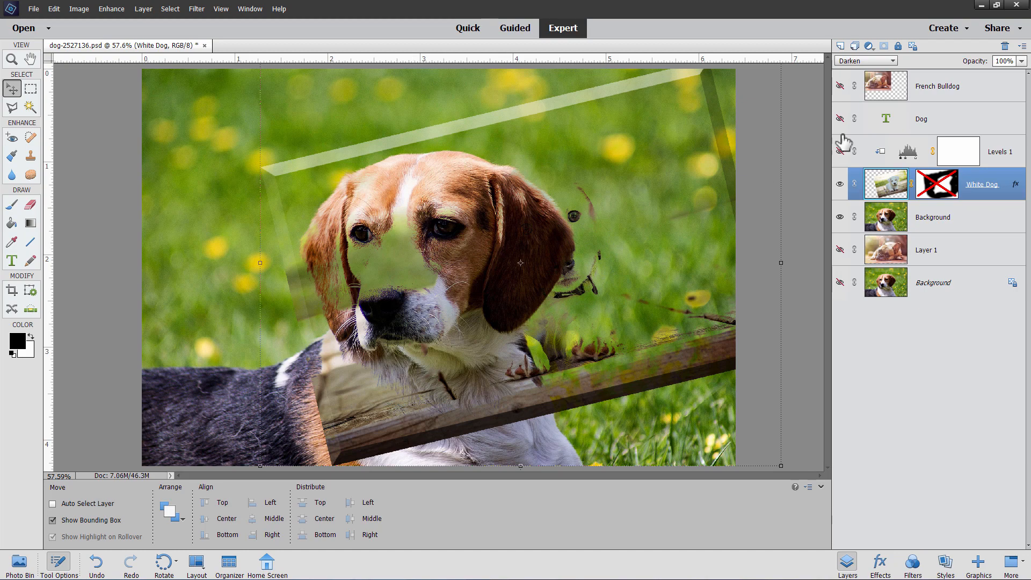
{"action": "left_click", "coordinate": [857, 62]}
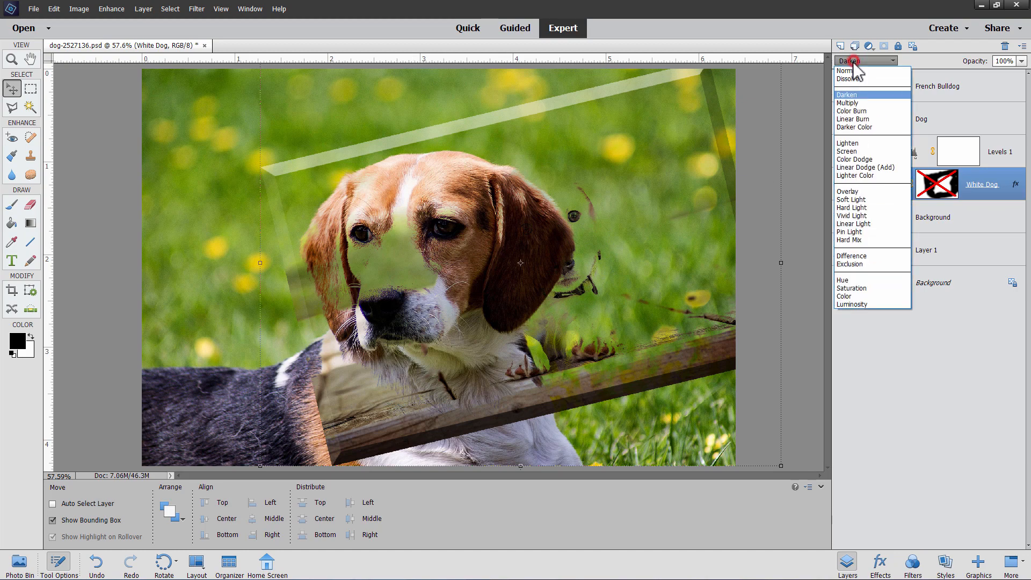
{"action": "left_click", "coordinate": [847, 141]}
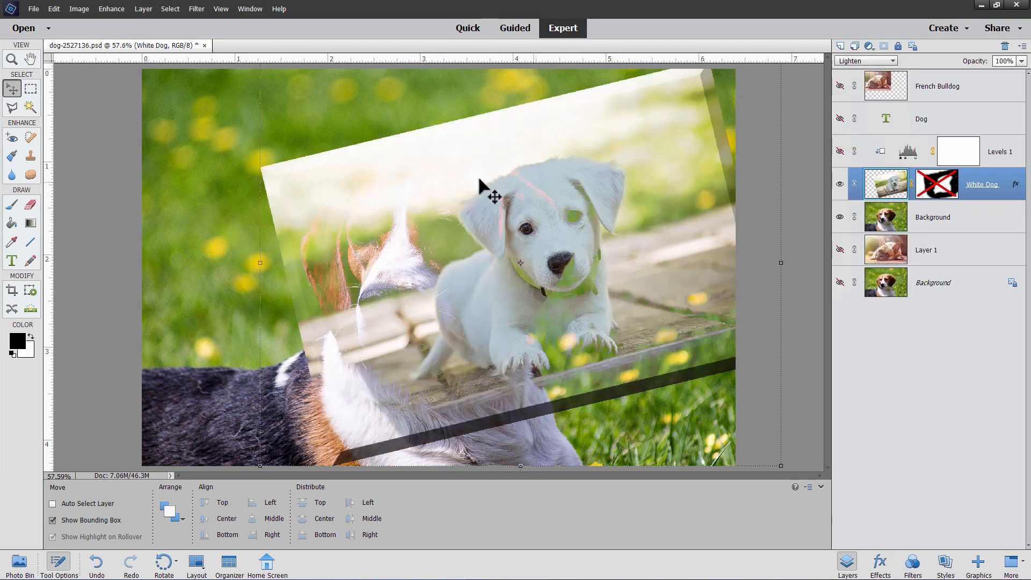
Step: Try the Screen and Multiply blend modes on the White Dog layer, and return it to Normal
{"action": "left_click", "coordinate": [854, 61]}
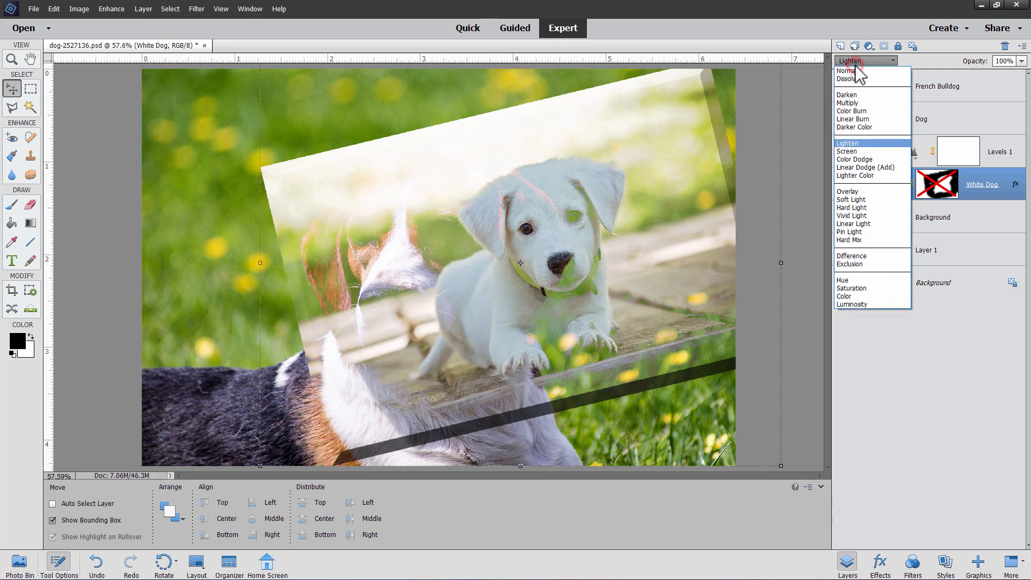
{"action": "left_click", "coordinate": [850, 156]}
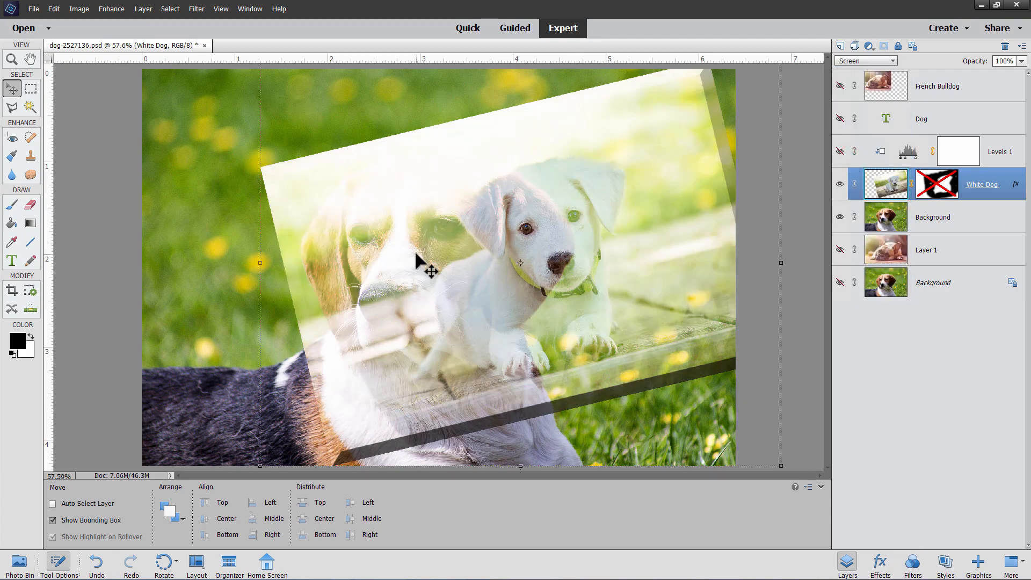
{"action": "left_click", "coordinate": [854, 61]}
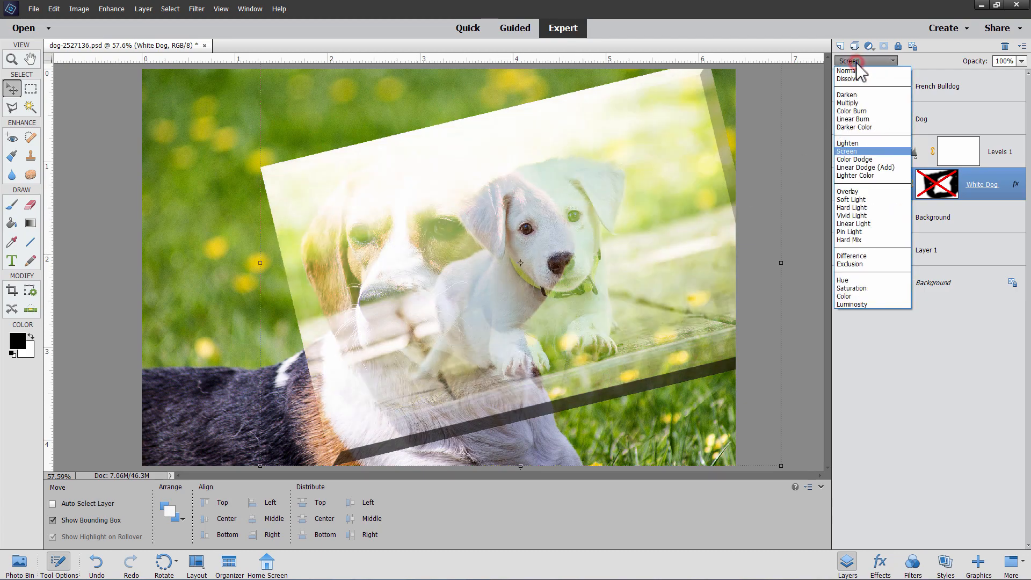
{"action": "left_click", "coordinate": [849, 103]}
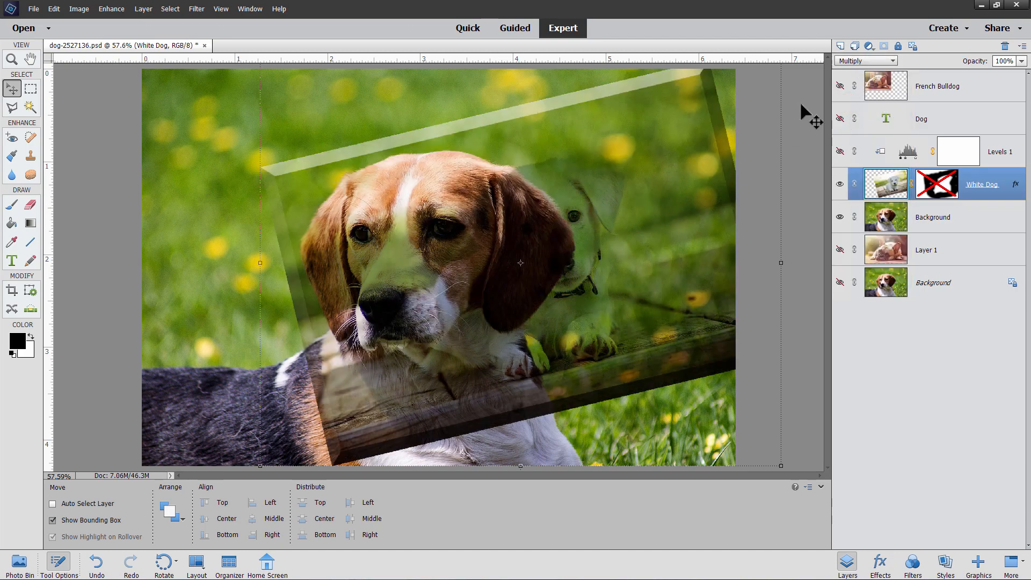
{"action": "left_click", "coordinate": [857, 61]}
{"action": "left_click", "coordinate": [858, 69]}
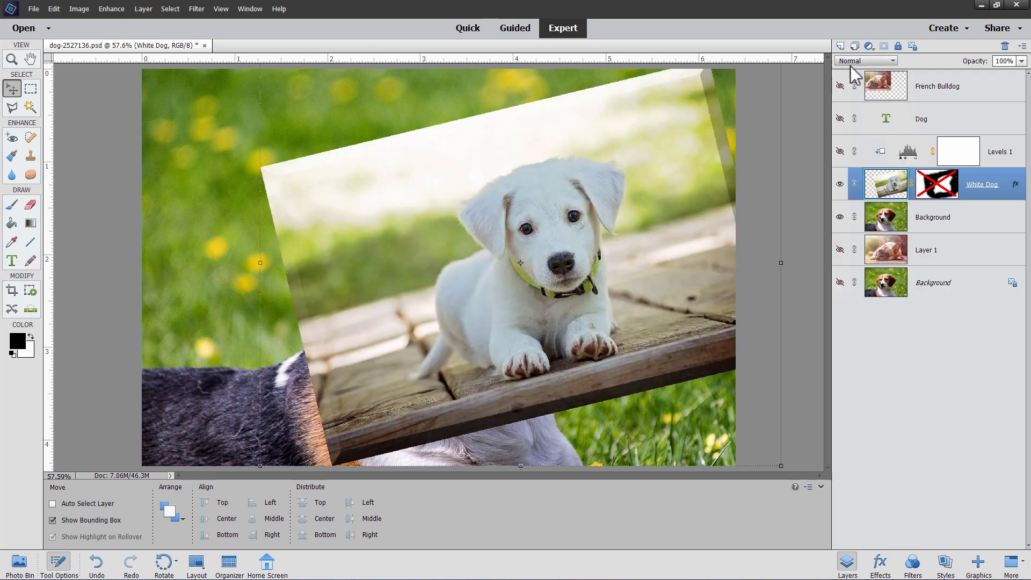
{"action": "left_click", "coordinate": [1022, 61]}
{"action": "mouse_move", "coordinate": [1023, 74]}
{"action": "left_mouse_down"}
{"action": "mouse_move", "coordinate": [998, 75]}
{"action": "mouse_move", "coordinate": [1027, 75]}
{"action": "left_mouse_up"}
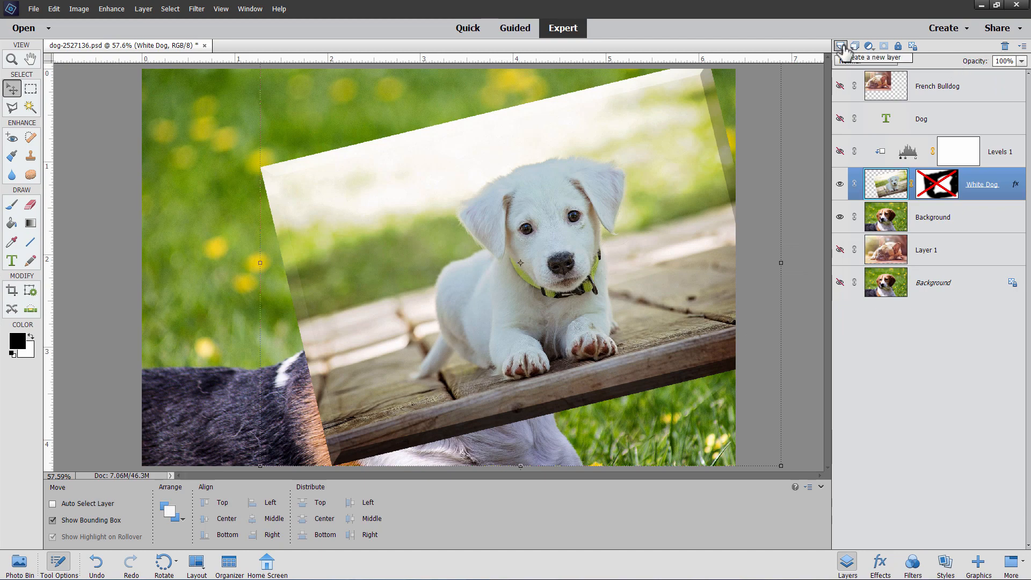
Step: Add a new blank layer directly above the Levels 1 layer and release its clipping mask
{"action": "left_click", "coordinate": [841, 47]}
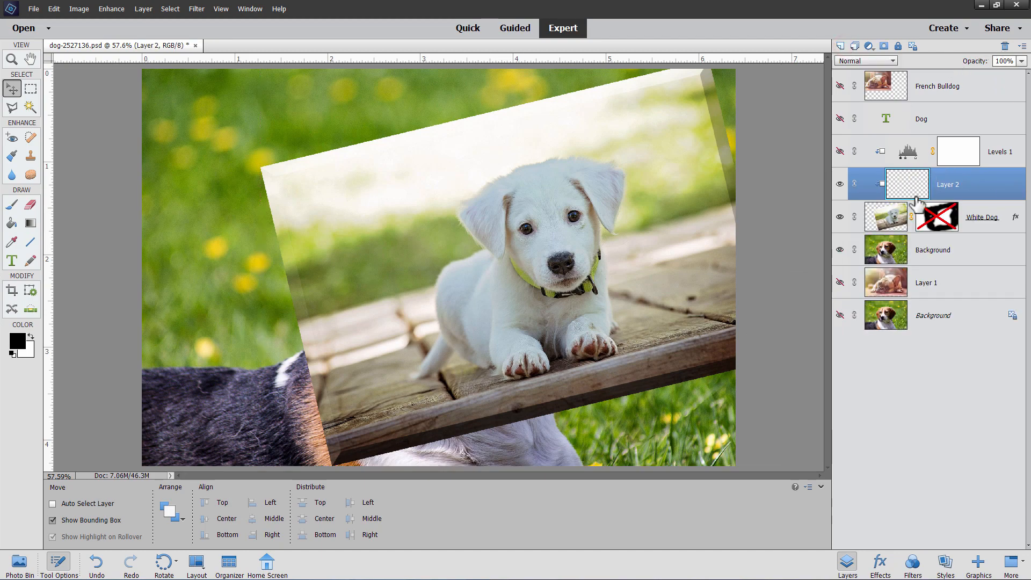
{"action": "left_click_drag", "start_coordinate": [914, 201], "coordinate": [969, 138]}
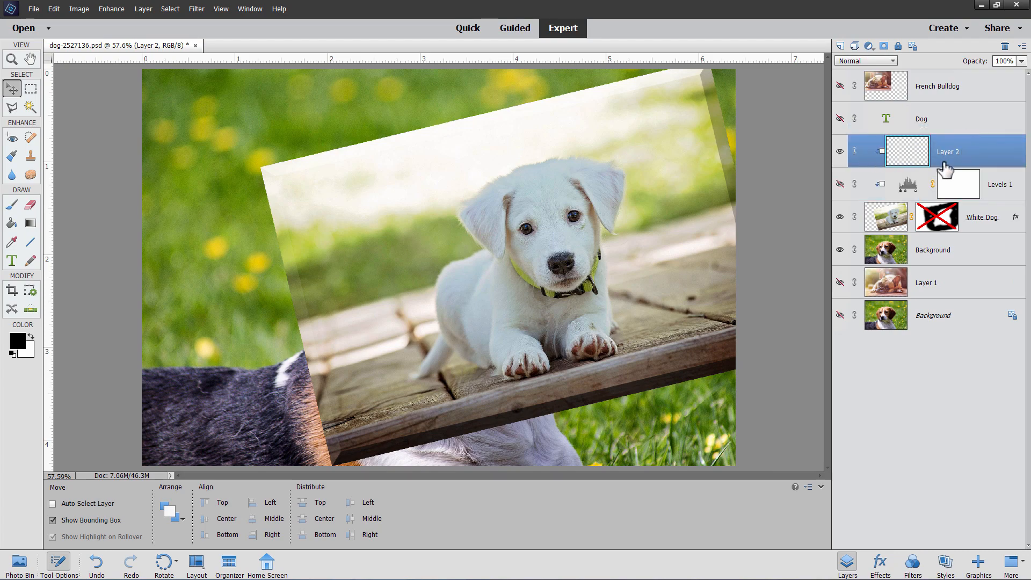
{"action": "right_click", "coordinate": [959, 154]}
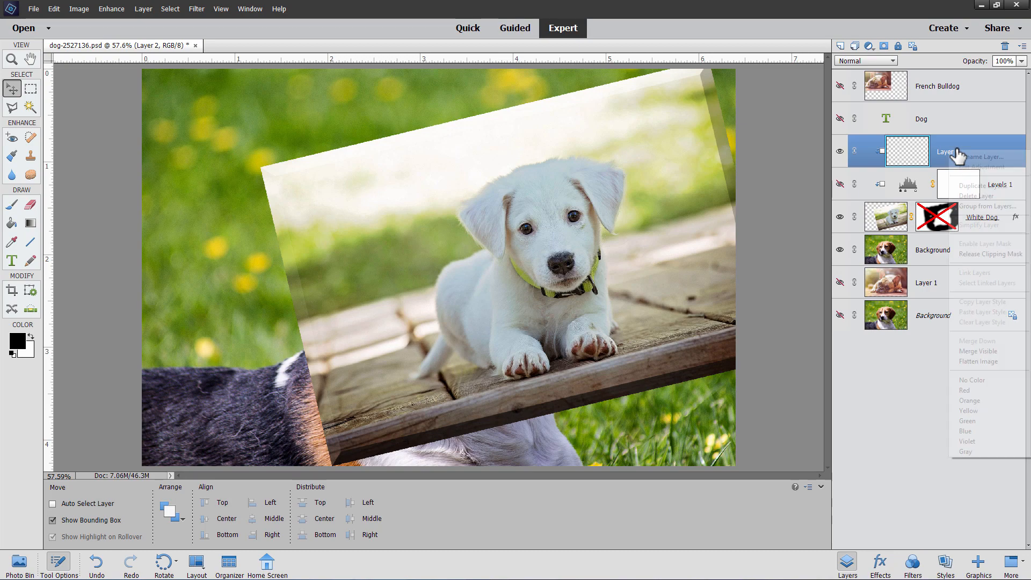
{"action": "left_click", "coordinate": [983, 247]}
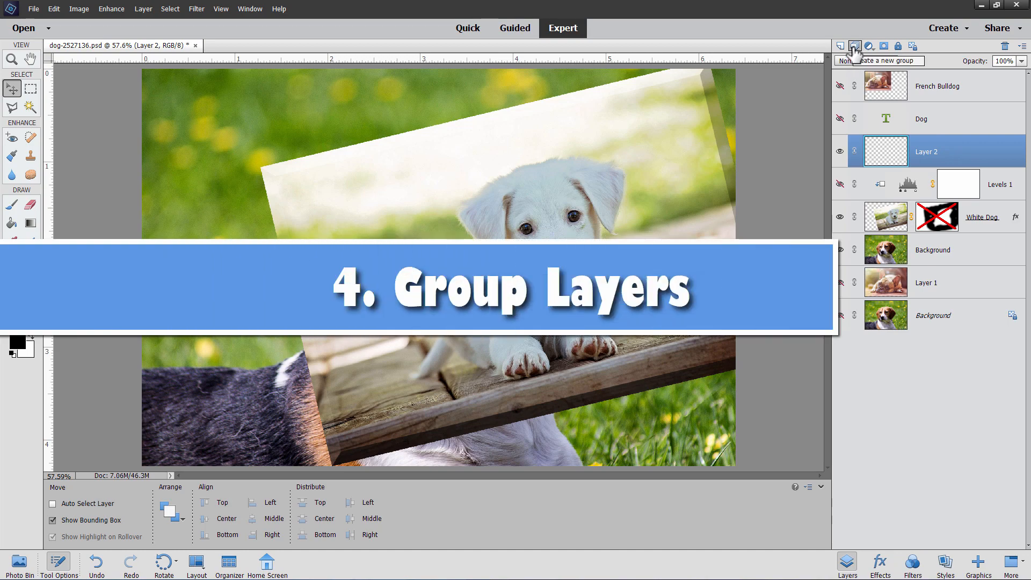
Step: Group the Levels 1, White Dog and upper Background layers, and expand the group to show its contents
{"action": "left_click", "coordinate": [997, 186]}
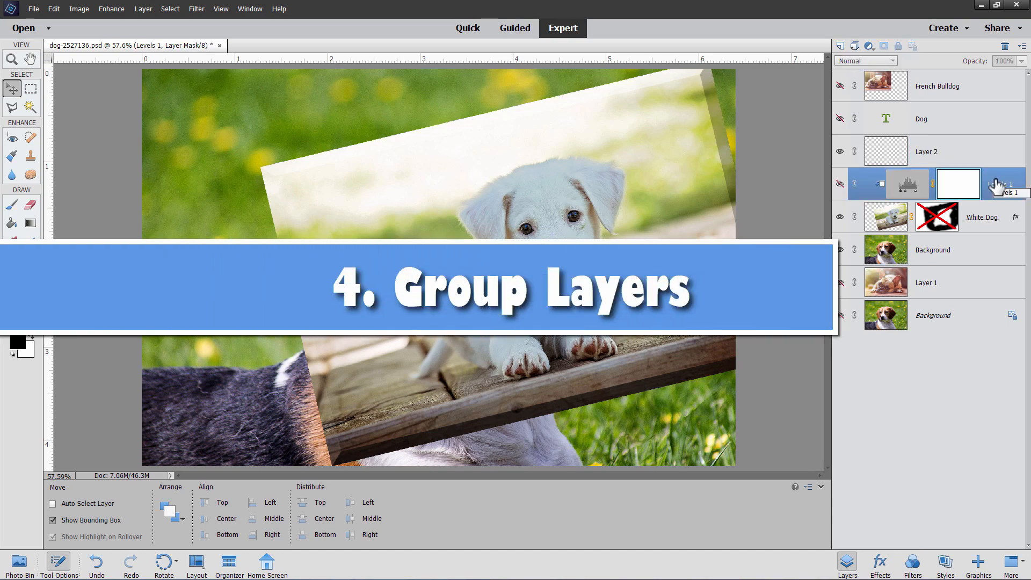
{"action": "left_click", "coordinate": [978, 253], "text": "shift"}
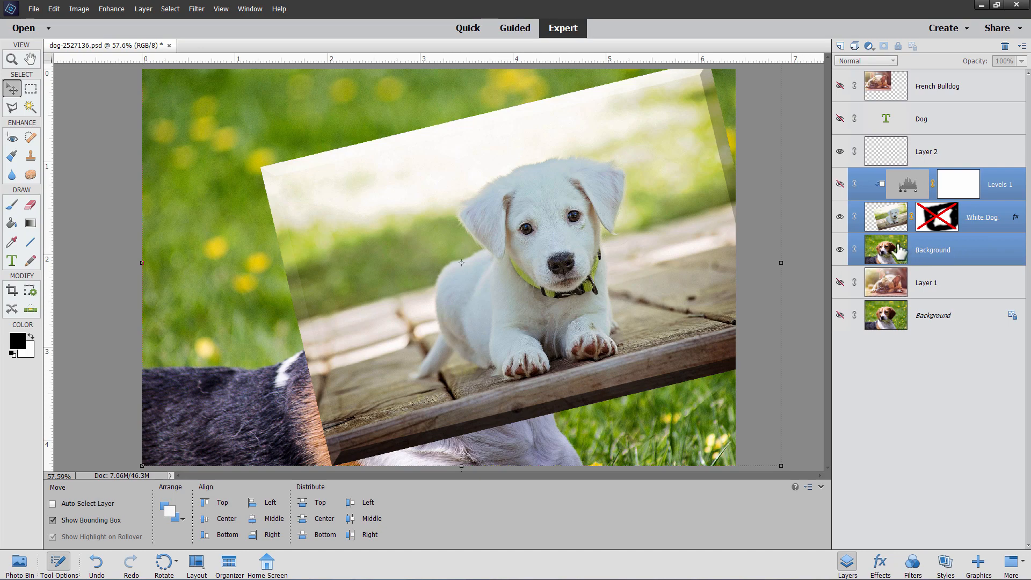
{"action": "left_click", "coordinate": [855, 46]}
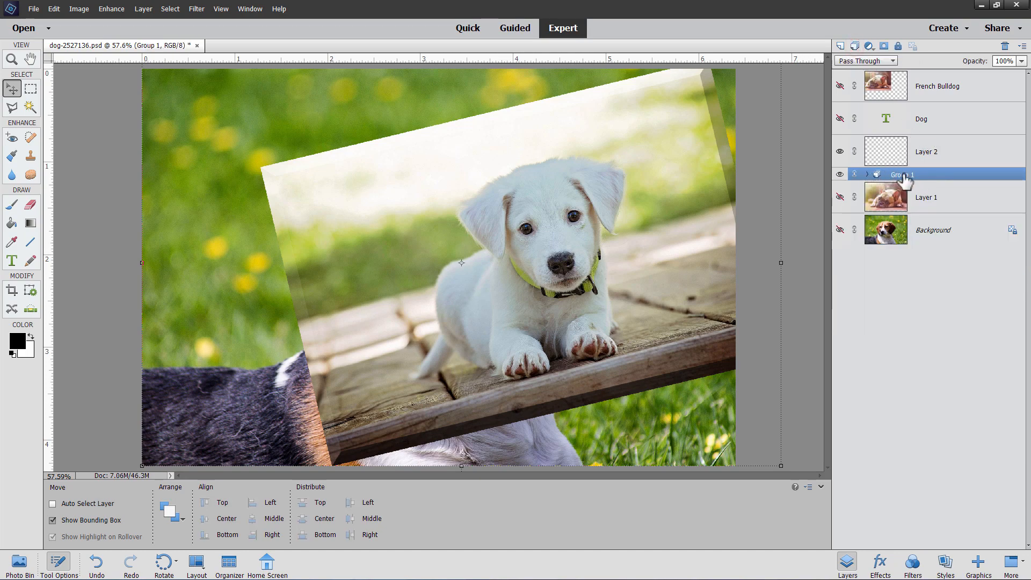
{"action": "left_click", "coordinate": [867, 174]}
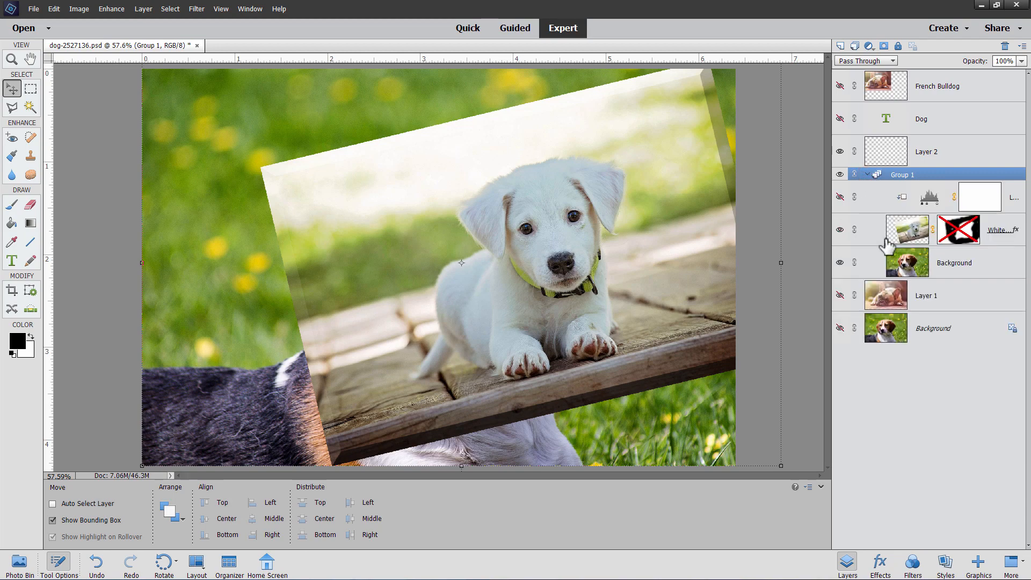
{"action": "left_click", "coordinate": [866, 174]}
{"action": "left_click", "coordinate": [866, 174]}
{"action": "left_click", "coordinate": [869, 47]}
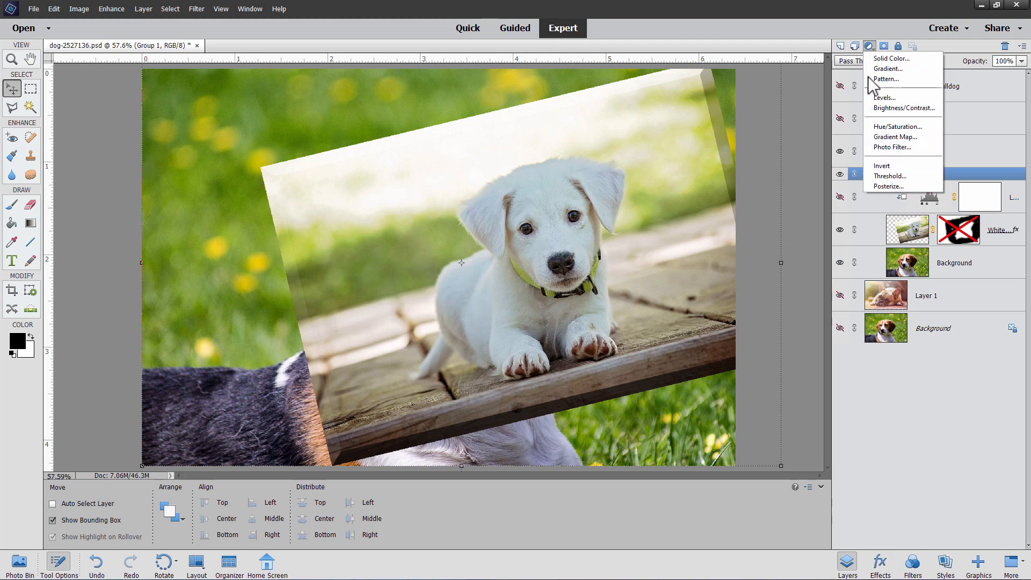
{"action": "left_click", "coordinate": [143, 9]}
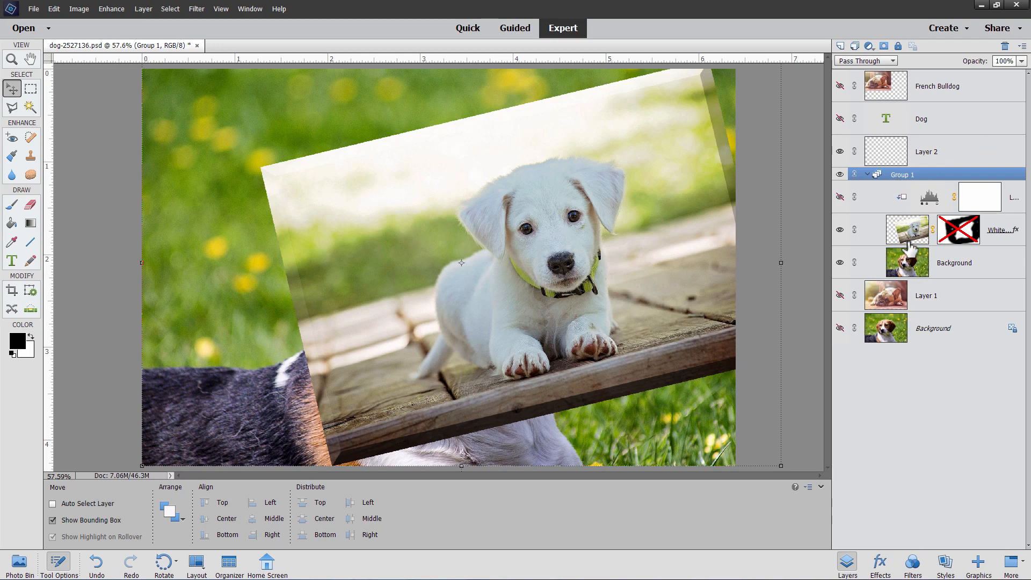
Step: Delete only the layer group, keeping the layers it contains
{"action": "left_click", "coordinate": [1004, 46]}
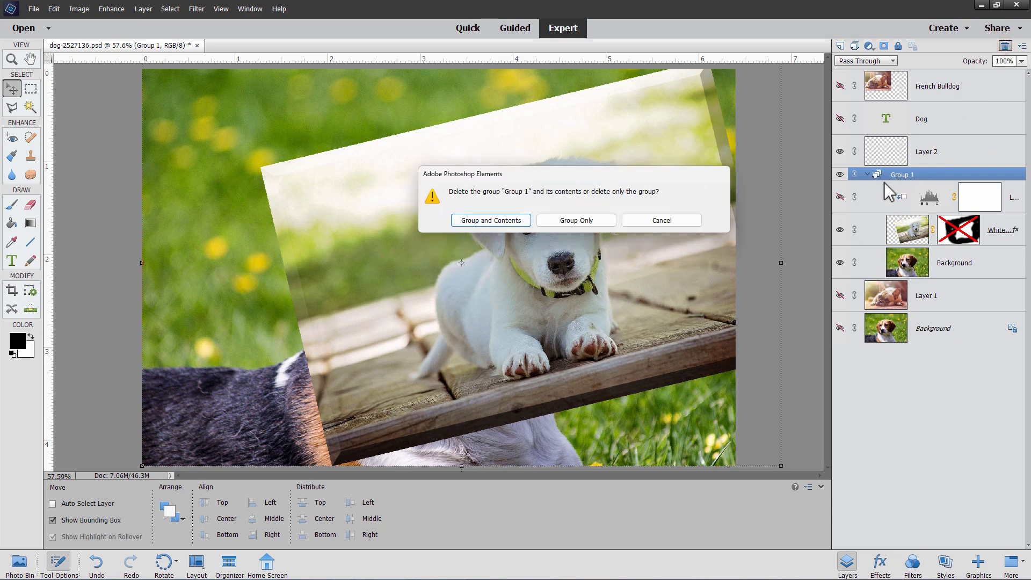
{"action": "left_click", "coordinate": [601, 221]}
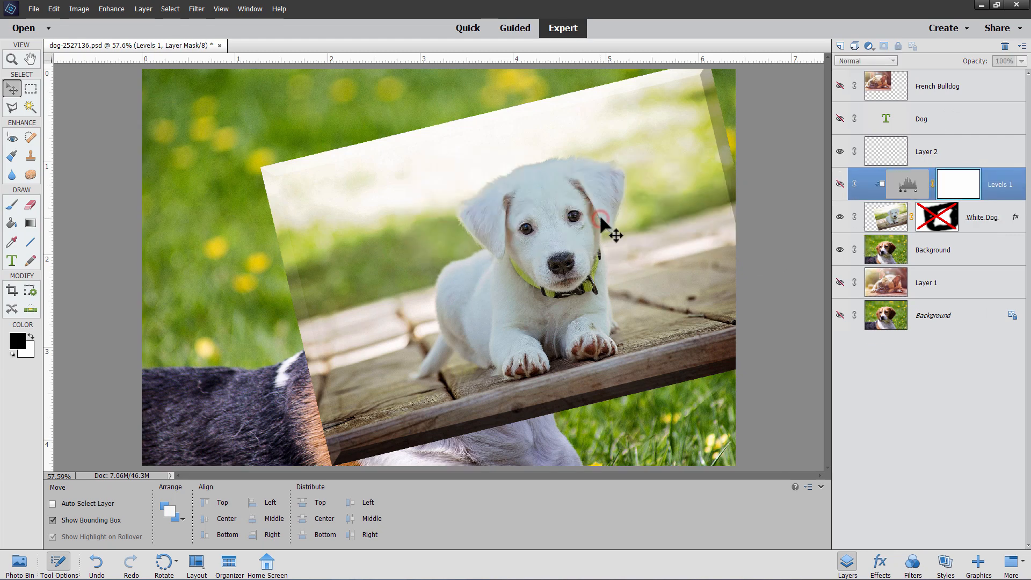